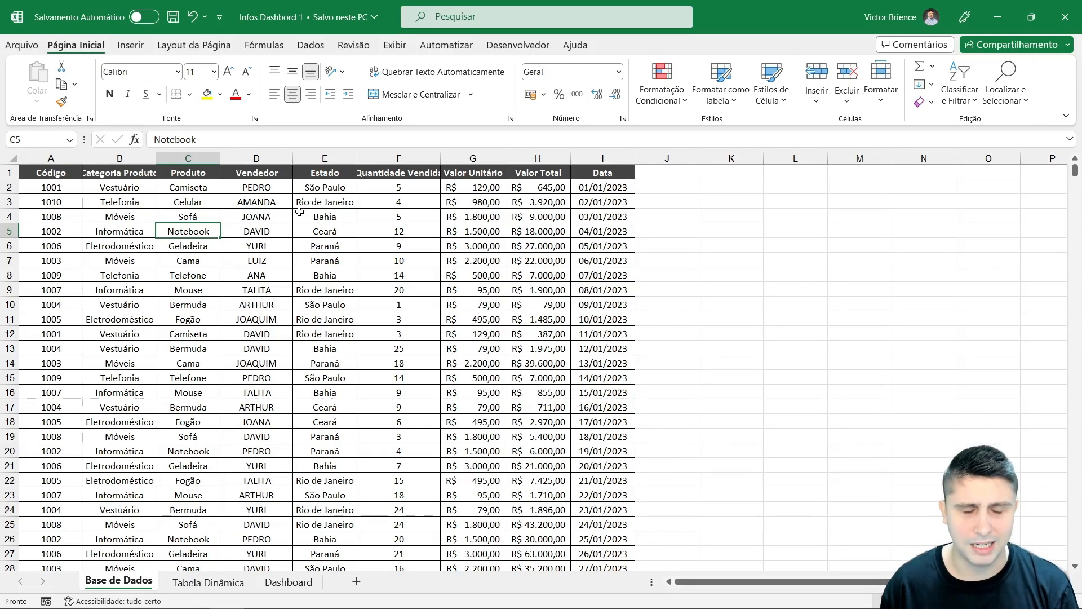
{"action": "left_click_drag", "start_coordinate": [58, 173], "coordinate": [560, 321]}
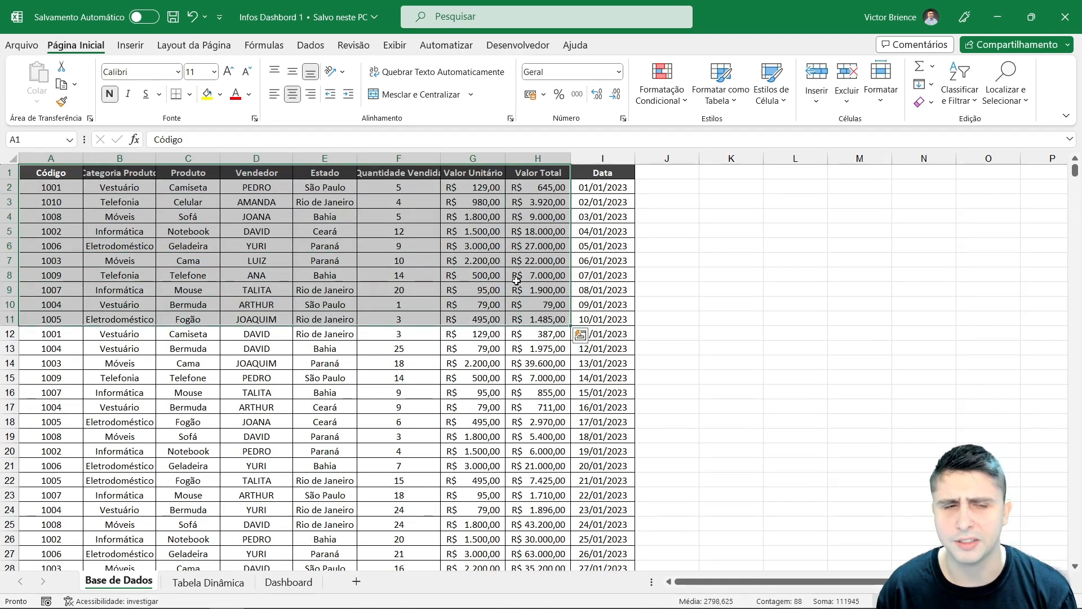
{"action": "left_click", "coordinate": [217, 177]}
{"action": "left_click", "coordinate": [526, 204]}
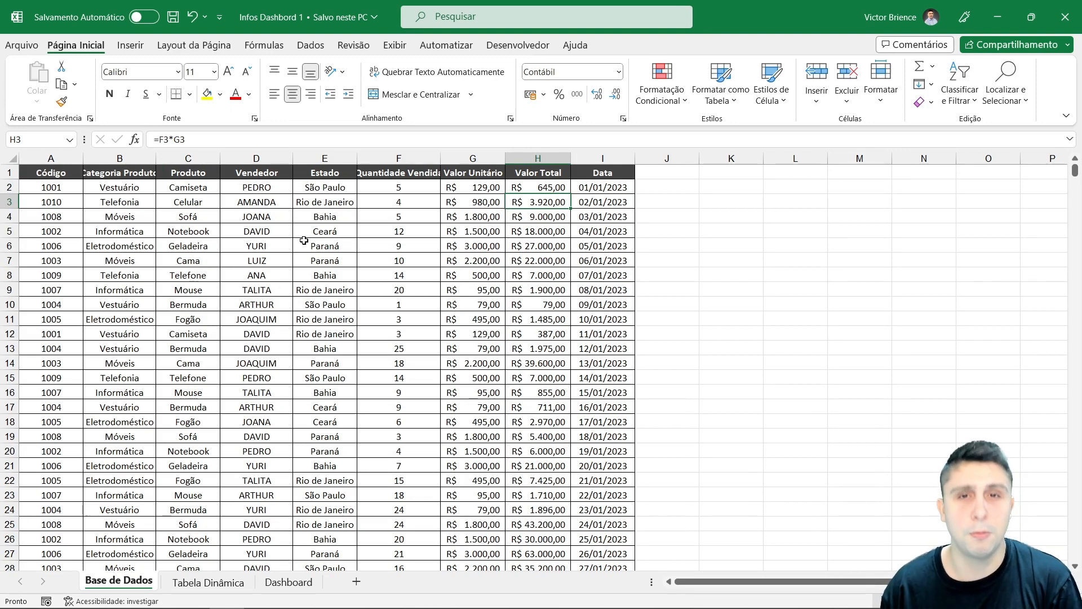
Step: Select the entire data range starting at A1 and convert it into a table with headers
{"action": "left_click", "coordinate": [64, 177]}
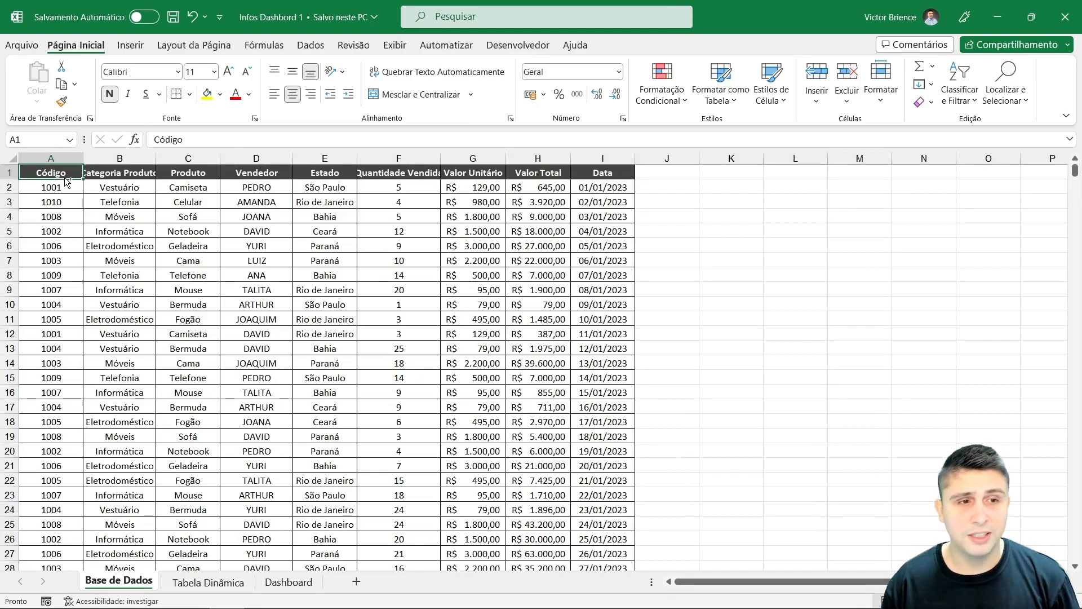
{"action": "key", "text": "ctrl+shift+Right"}
{"action": "key", "text": "ctrl+shift+Down"}
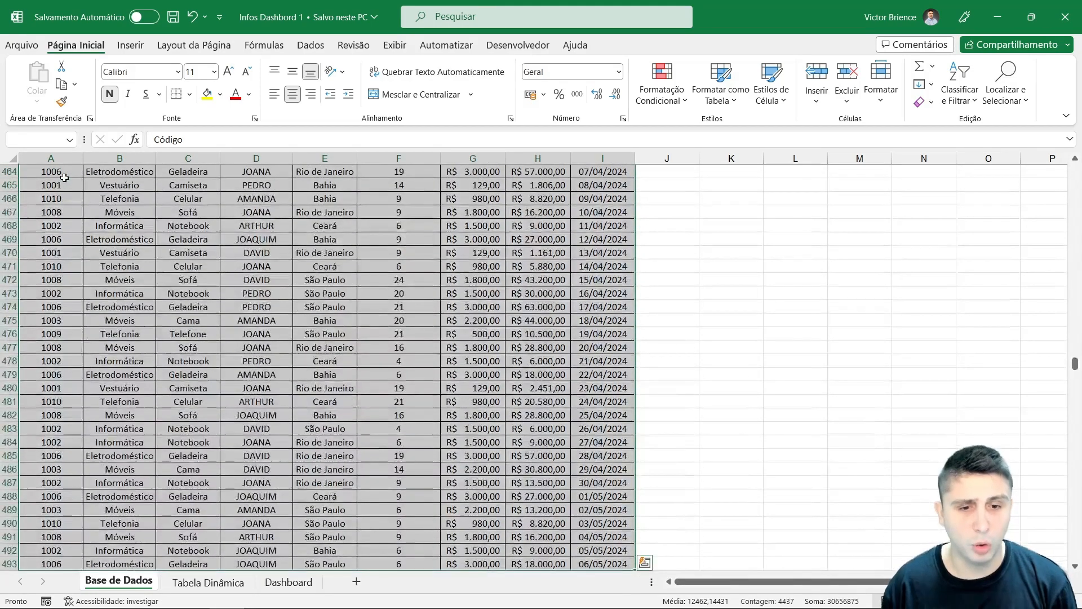
{"action": "scroll", "coordinate": [113, 203], "scroll_direction": "down", "scroll_amount": 3}
{"action": "scroll", "coordinate": [156, 222], "scroll_direction": "up", "scroll_amount": 1}
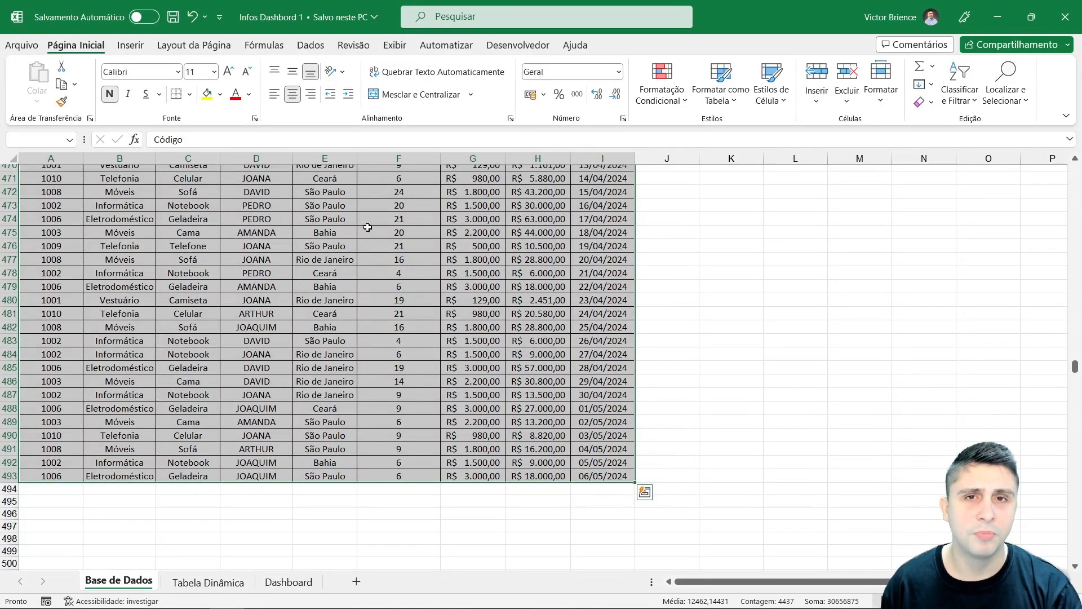
{"action": "left_click", "coordinate": [130, 45]}
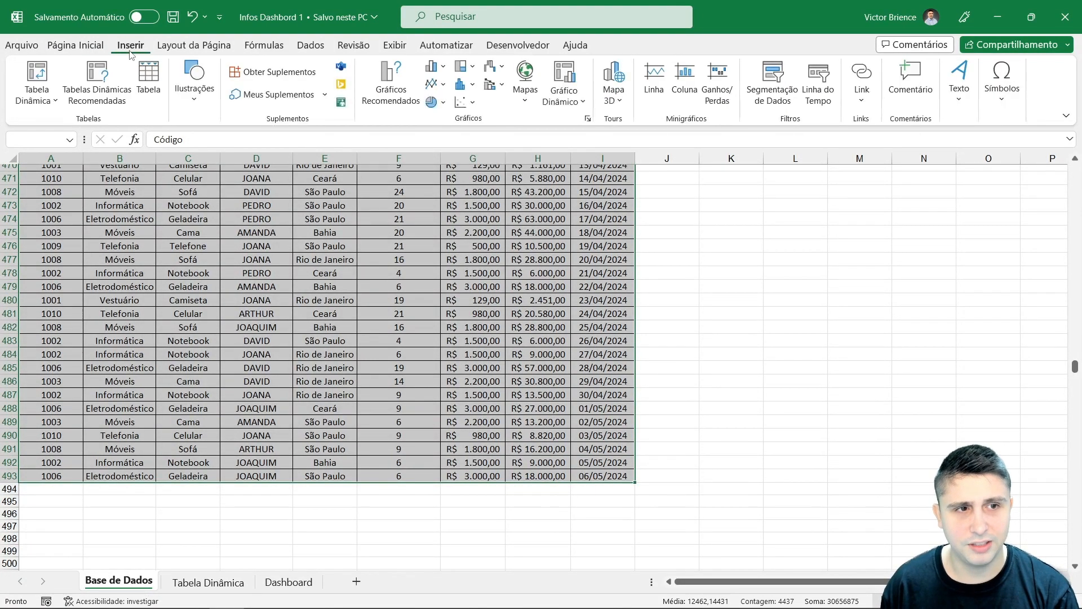
{"action": "left_click", "coordinate": [148, 79]}
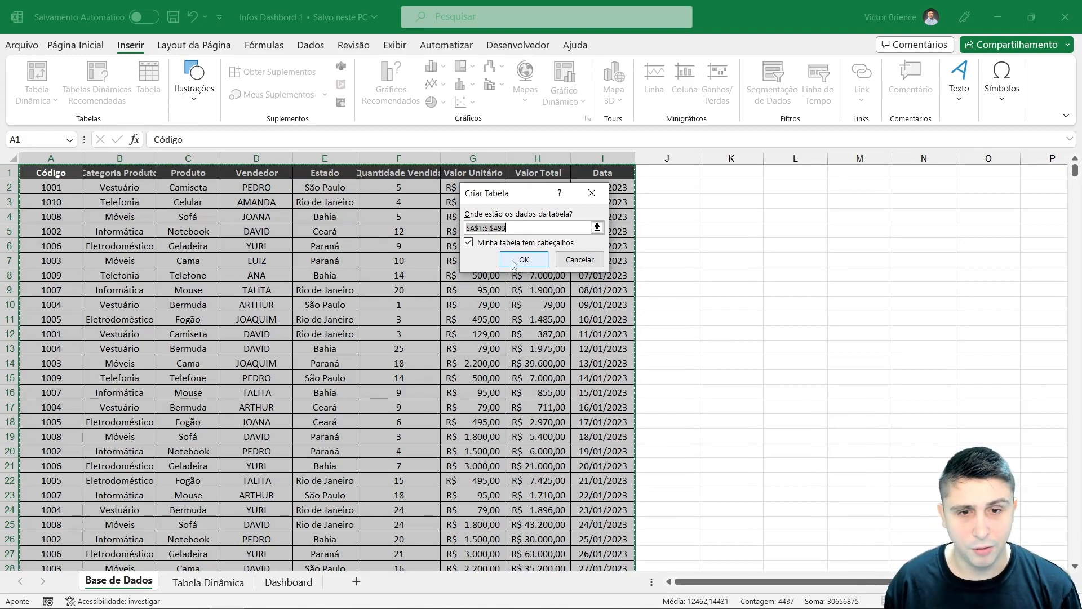
{"action": "left_click", "coordinate": [507, 264]}
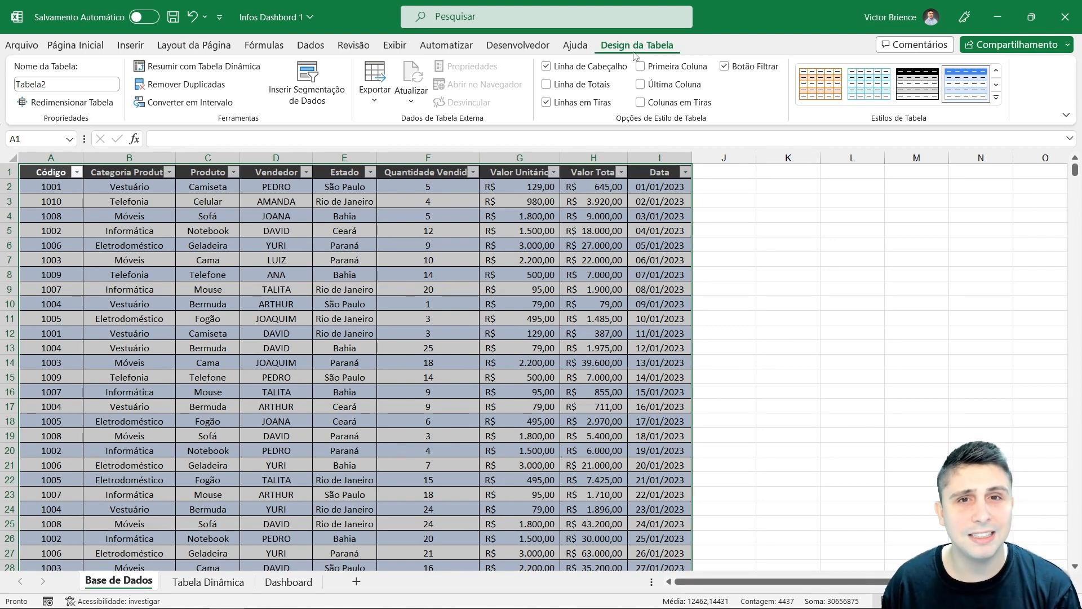
Step: Insert a slicer for the table's Produto column
{"action": "left_click", "coordinate": [810, 228]}
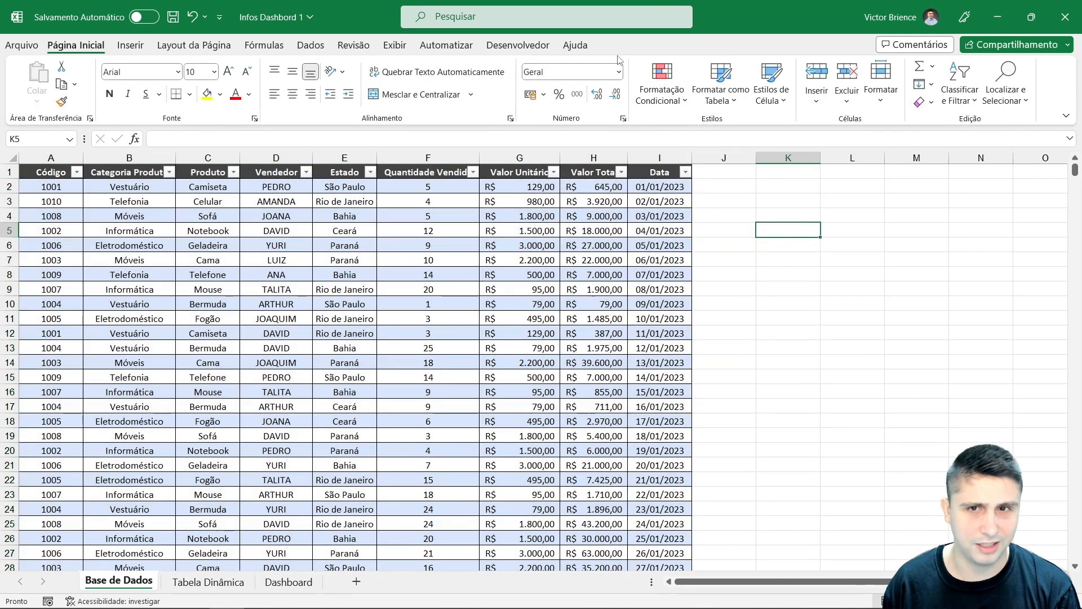
{"action": "left_click", "coordinate": [222, 254]}
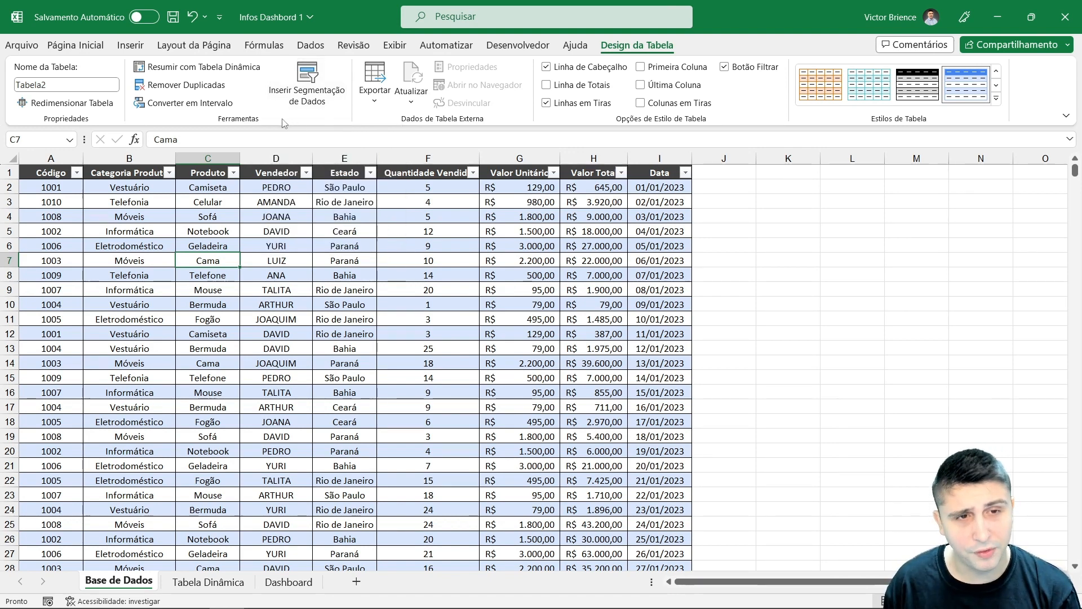
{"action": "left_click", "coordinate": [302, 98]}
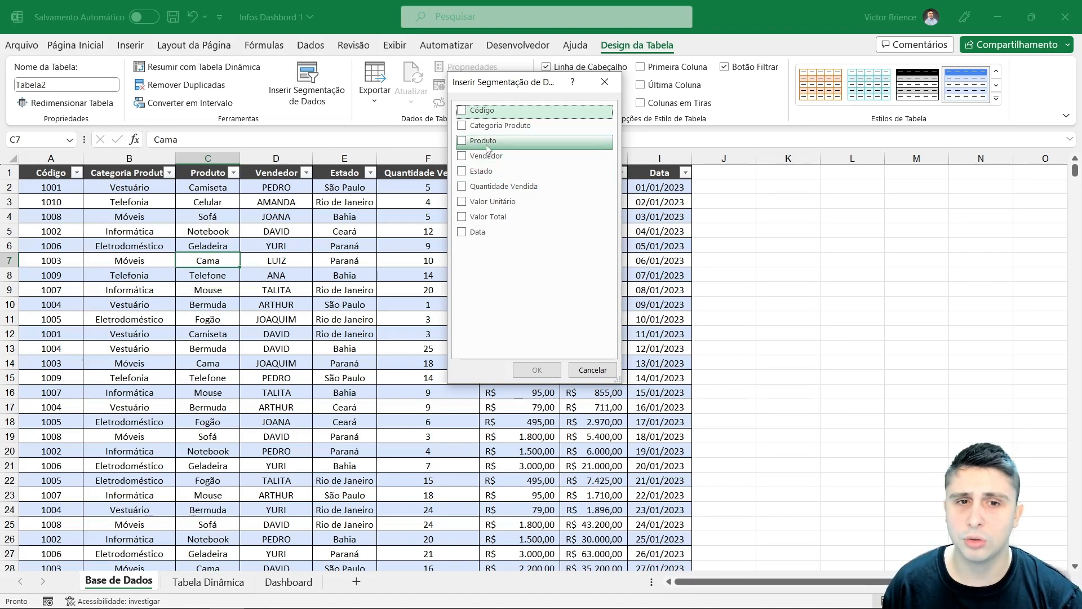
{"action": "left_click", "coordinate": [467, 143]}
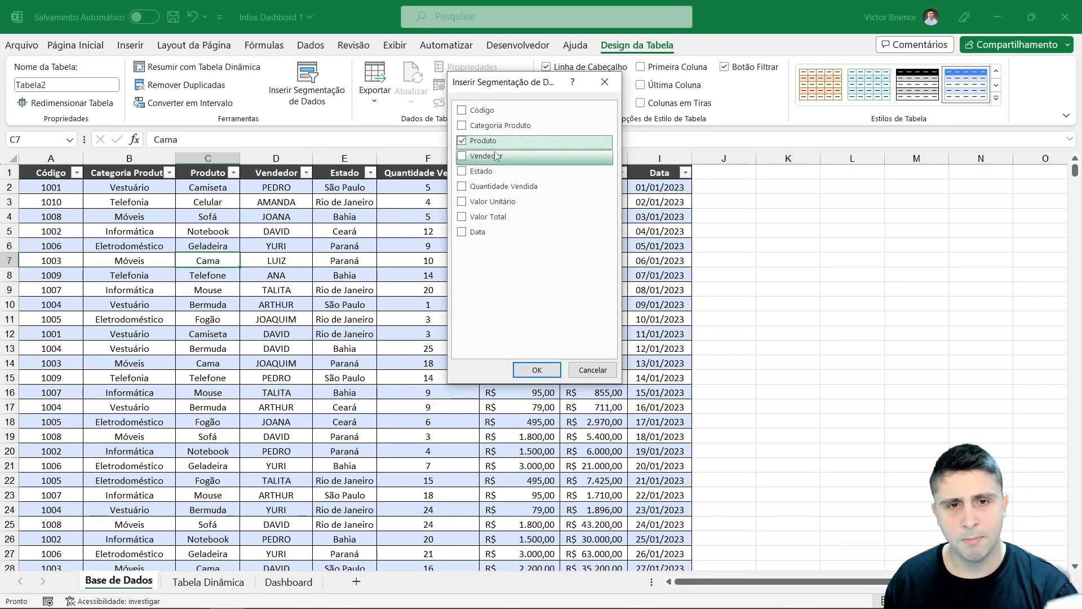
{"action": "left_click", "coordinate": [537, 369]}
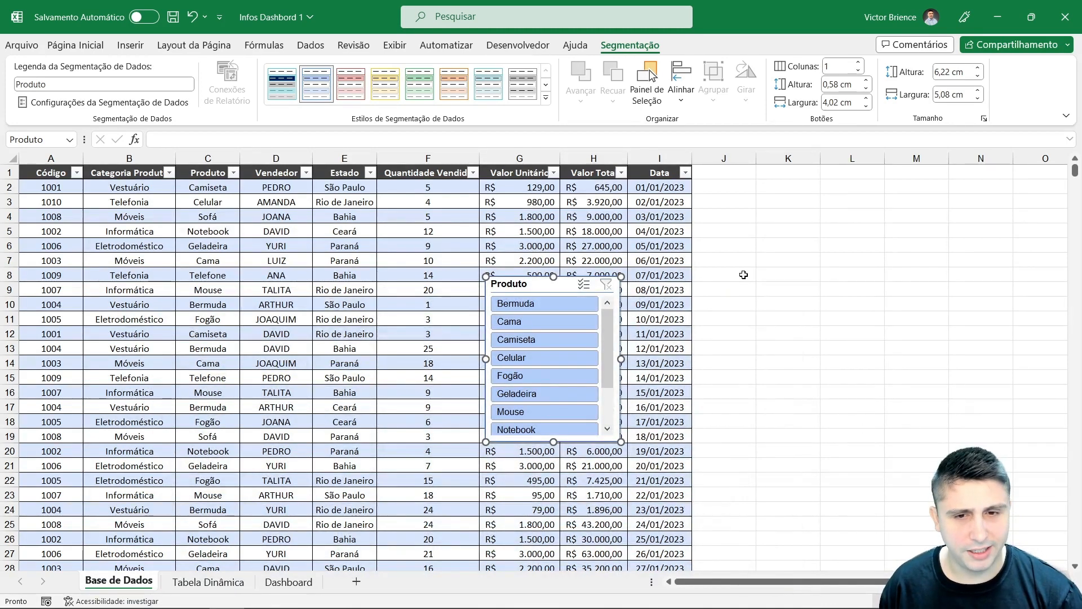
Step: Move the Produto slicer beside the table and stretch it to about 7.7 cm tall so every product shows
{"action": "left_click_drag", "start_coordinate": [527, 286], "coordinate": [740, 164]}
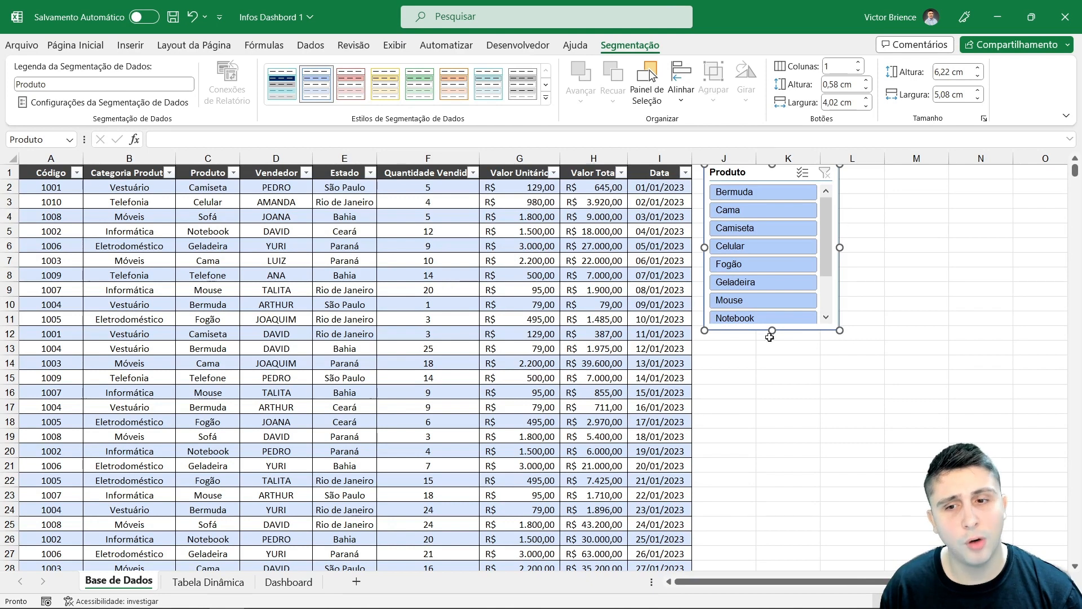
{"action": "left_click_drag", "start_coordinate": [772, 331], "coordinate": [783, 371]}
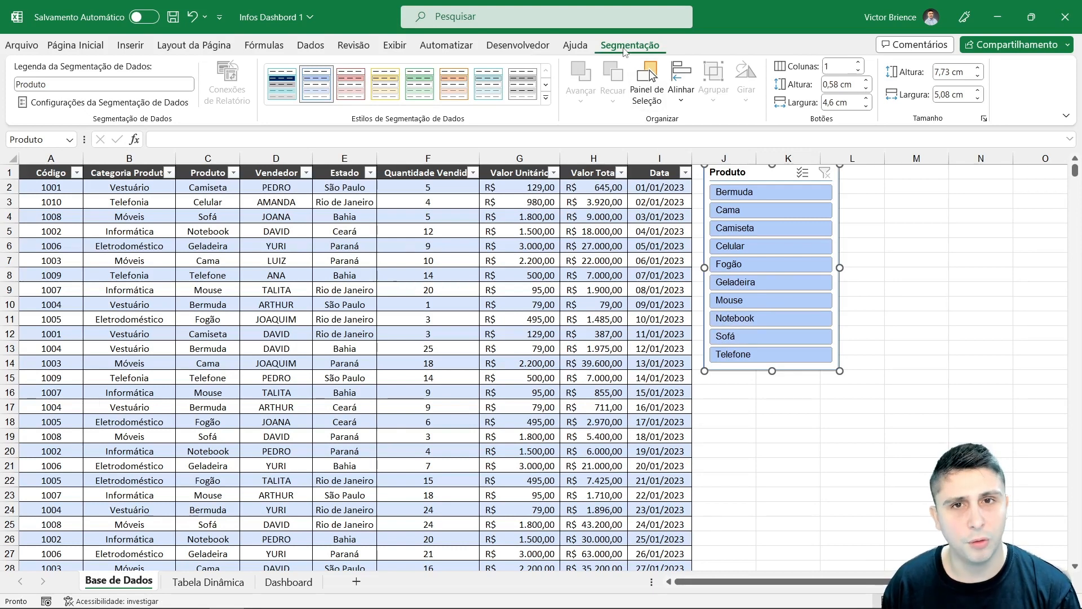
Step: Filter the table to Cama with the slicer, then clear the slicer filter
{"action": "left_click", "coordinate": [913, 270]}
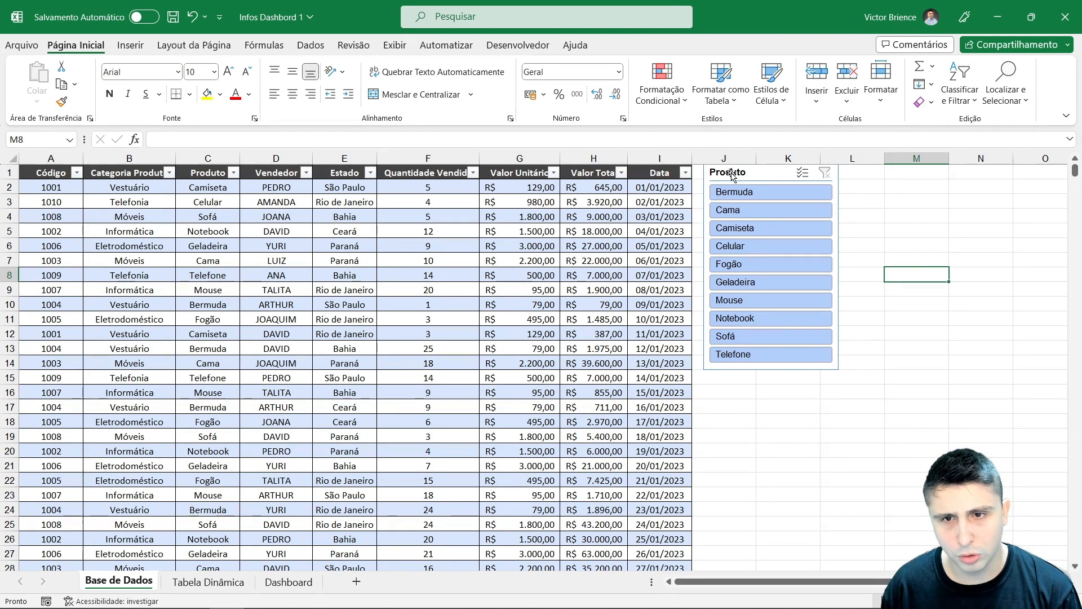
{"action": "left_click", "coordinate": [742, 215]}
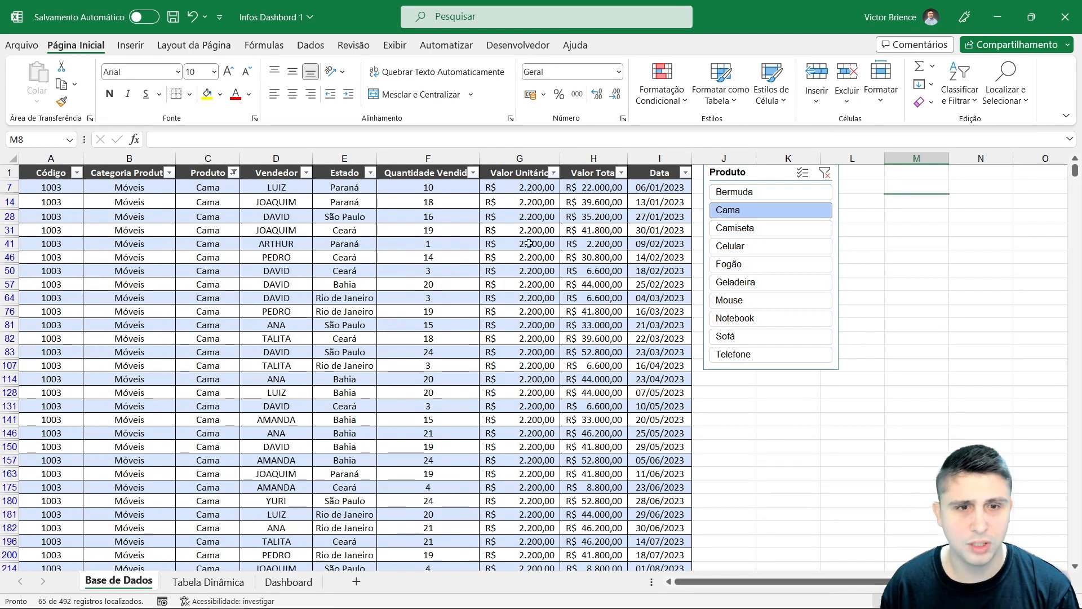
{"action": "left_click", "coordinate": [824, 176]}
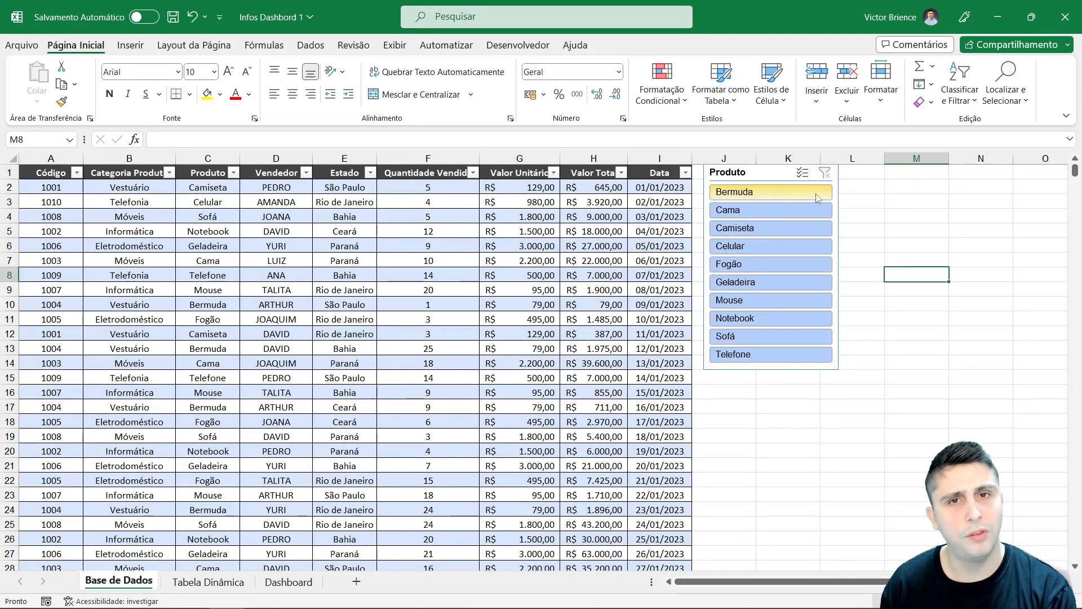
Step: Filter the table by Bermuda, Celular and Fogão one at a time using the slicer
{"action": "left_click", "coordinate": [739, 172]}
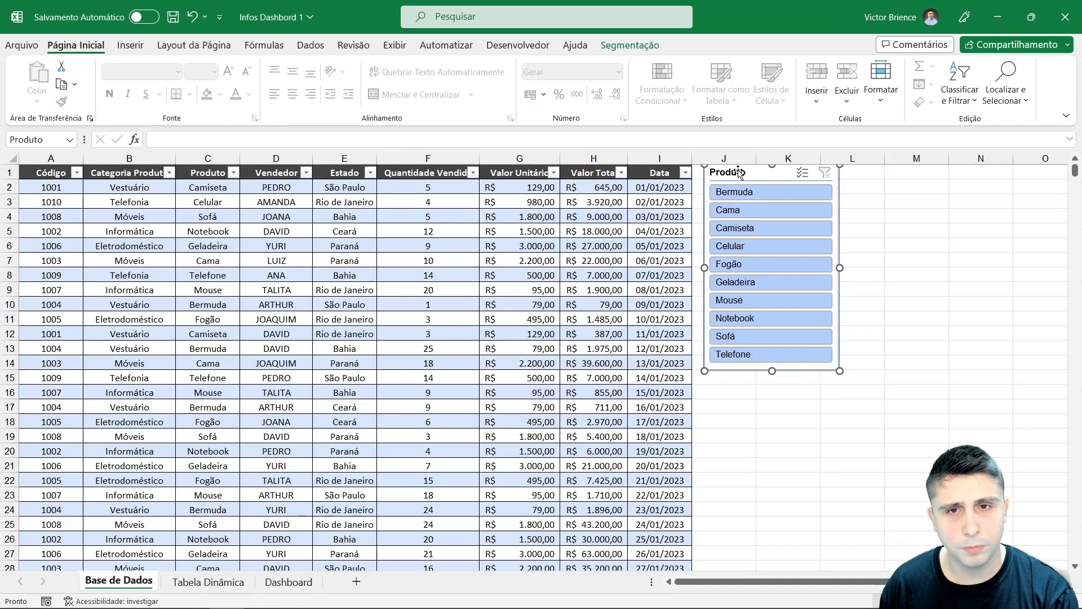
{"action": "left_click", "coordinate": [645, 47]}
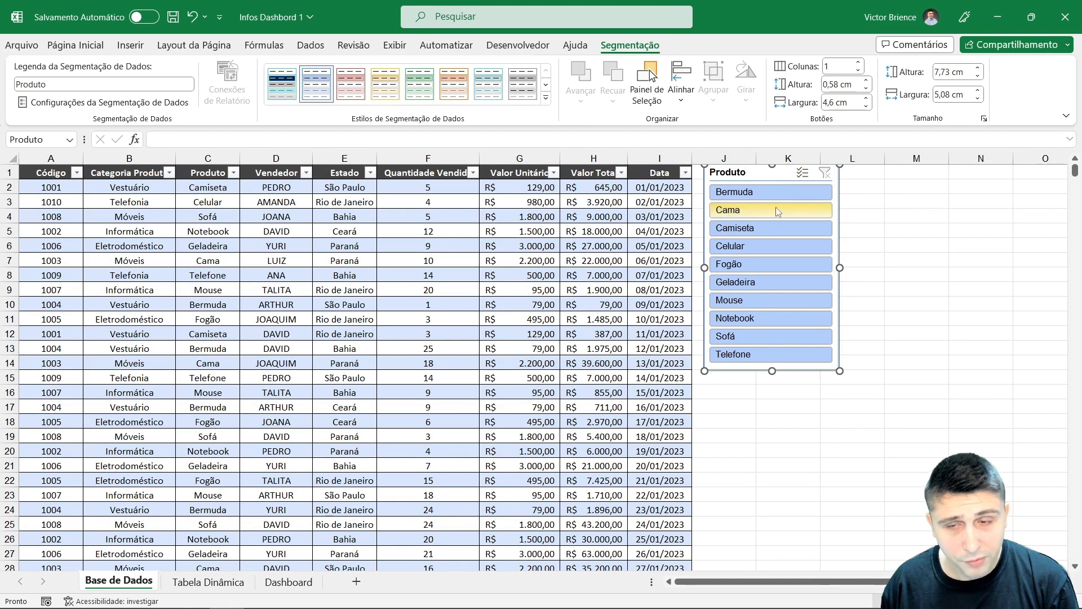
{"action": "left_click", "coordinate": [800, 193]}
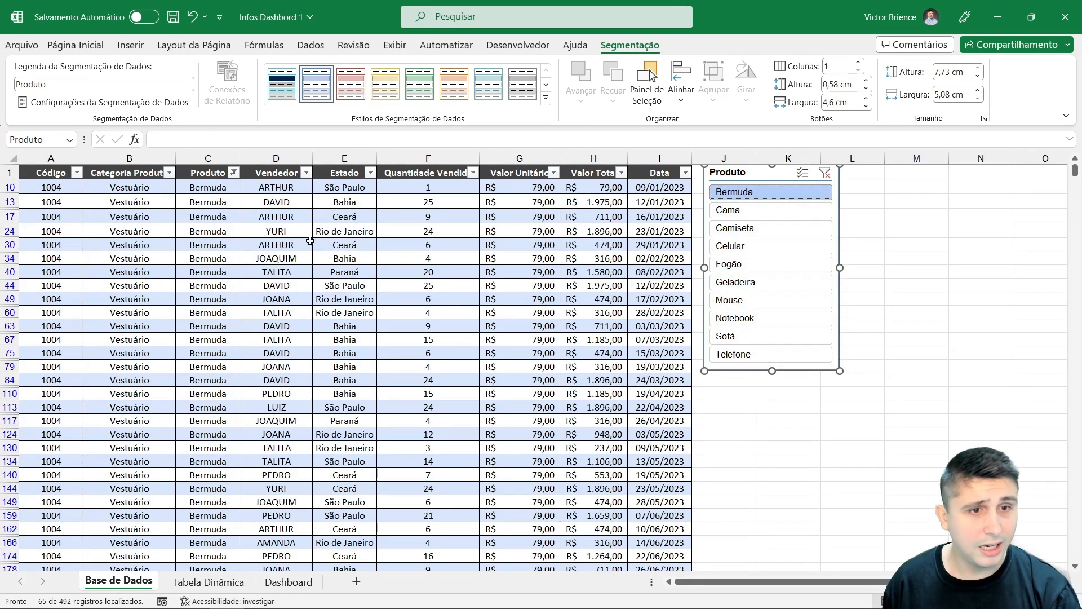
{"action": "left_click", "coordinate": [771, 246]}
{"action": "left_click", "coordinate": [778, 264]}
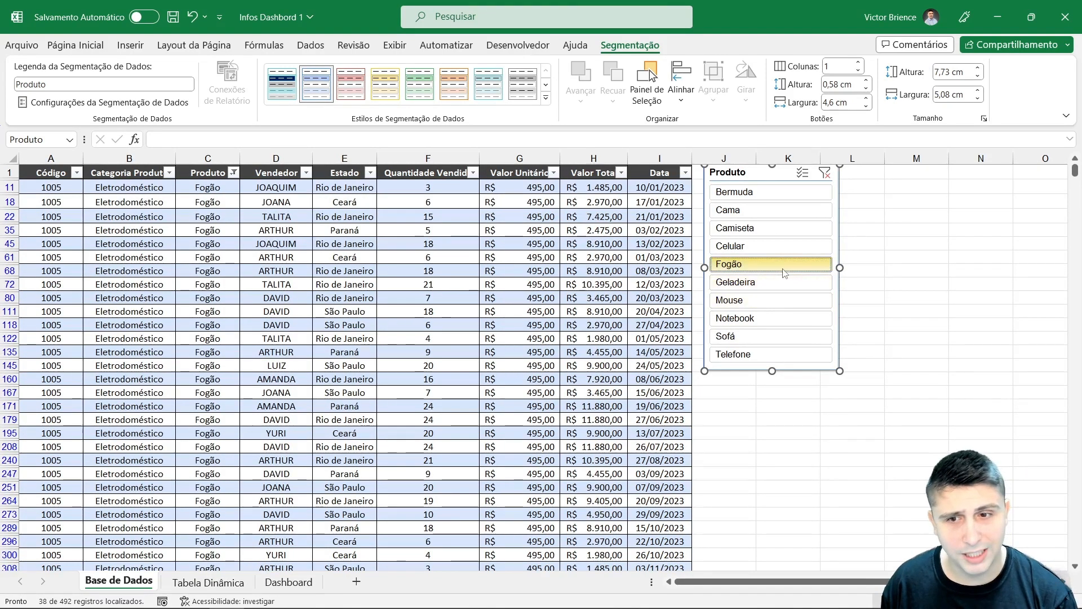
Step: Turn on multi-select in the slicer and add the remaining products one by one to the filter
{"action": "left_click_drag", "start_coordinate": [782, 281], "coordinate": [782, 300]}
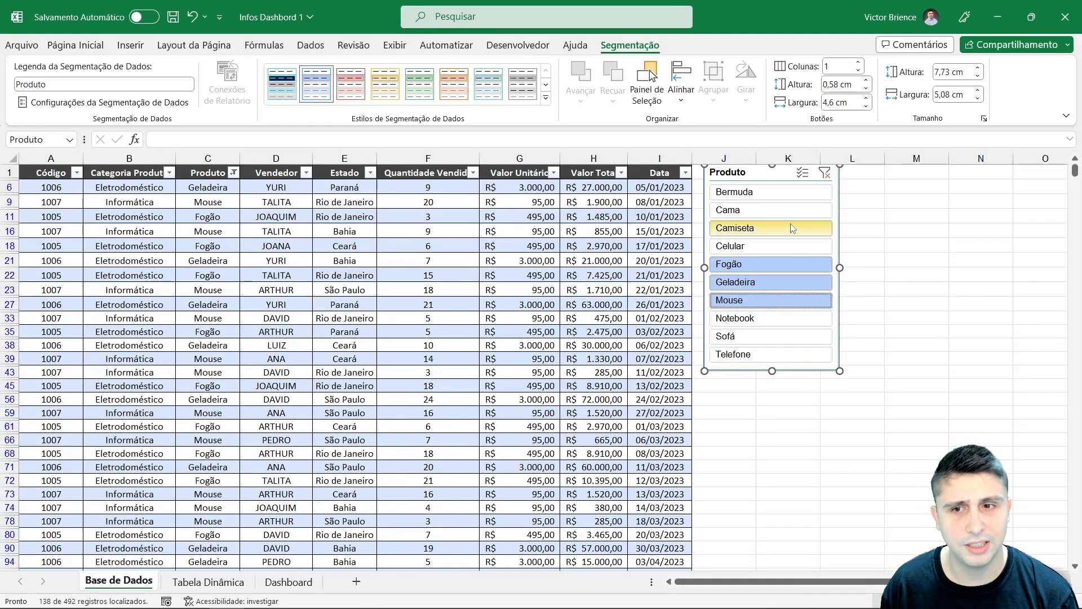
{"action": "left_click", "coordinate": [803, 172]}
{"action": "left_click", "coordinate": [780, 210]}
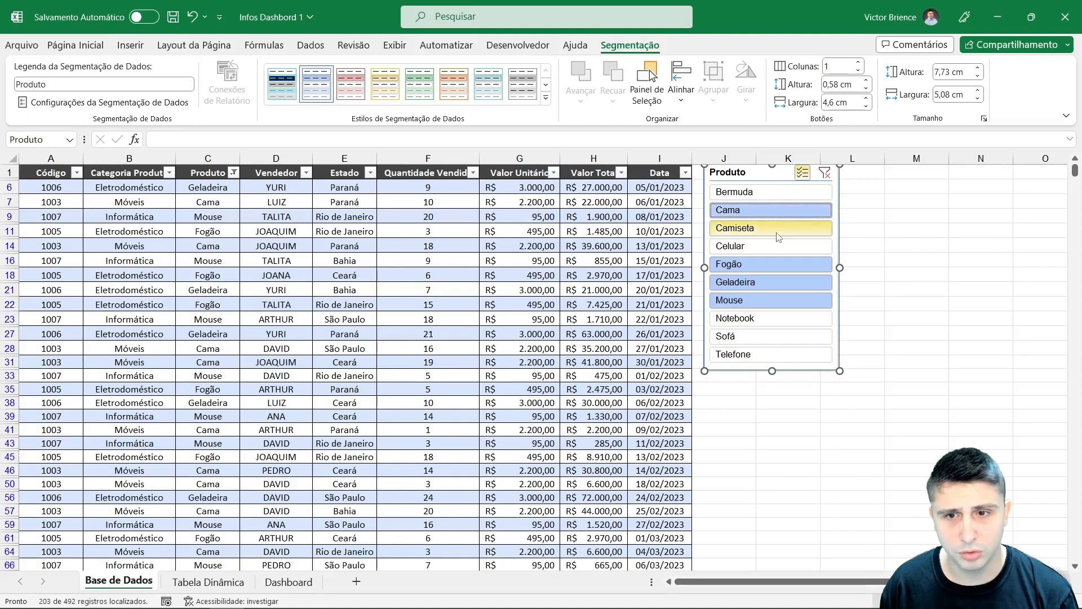
{"action": "left_click", "coordinate": [778, 230]}
{"action": "left_click", "coordinate": [776, 247]}
{"action": "left_click", "coordinate": [774, 194]}
{"action": "left_click", "coordinate": [781, 318]}
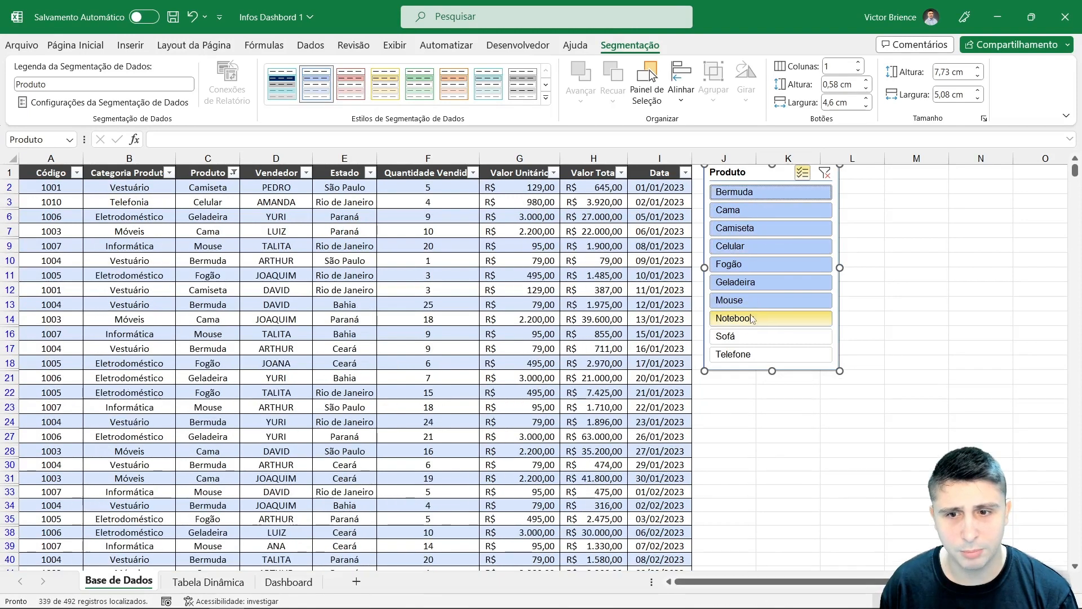
{"action": "left_click", "coordinate": [784, 336]}
{"action": "left_click", "coordinate": [782, 354]}
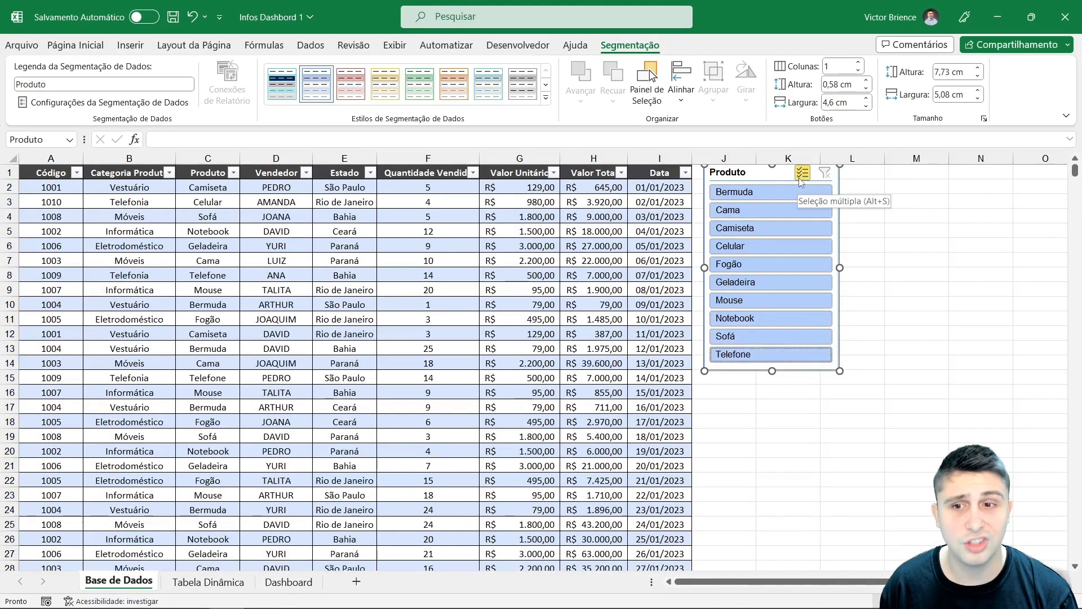
Step: Turn off multi-select and select the products from Camiseta to Mouse as a range in the slicer
{"action": "left_click", "coordinate": [799, 178]}
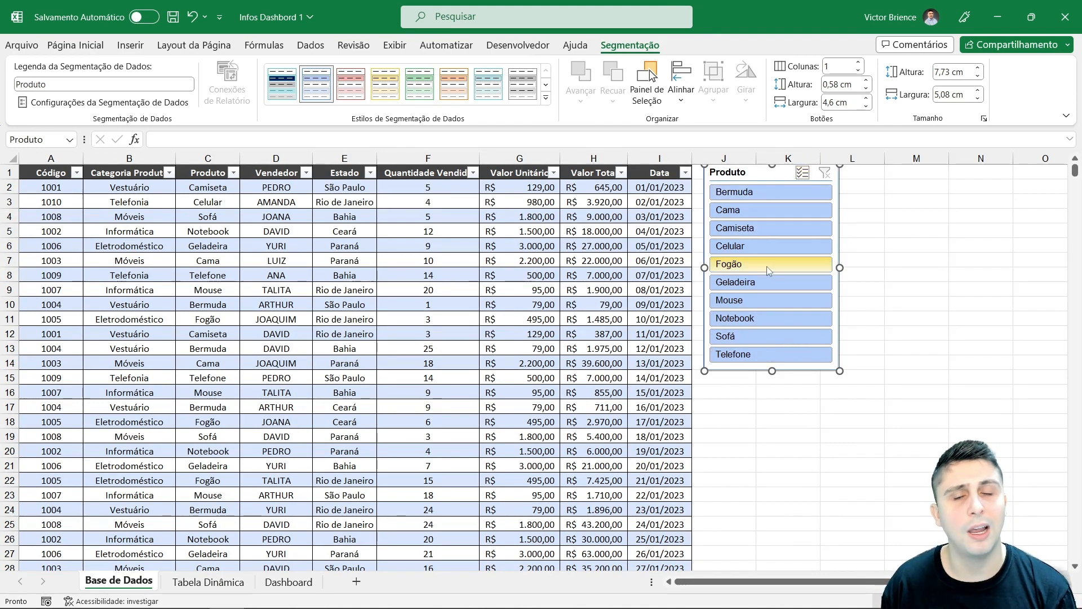
{"action": "left_click", "coordinate": [770, 231]}
{"action": "left_click", "coordinate": [769, 300]}
{"action": "left_click_drag", "start_coordinate": [765, 233], "coordinate": [766, 300]}
Step: Re-enable multi-select and add Cama, Bermuda, Notebook, Sofá and Telefone to the slicer selection
{"action": "left_click", "coordinate": [802, 173]}
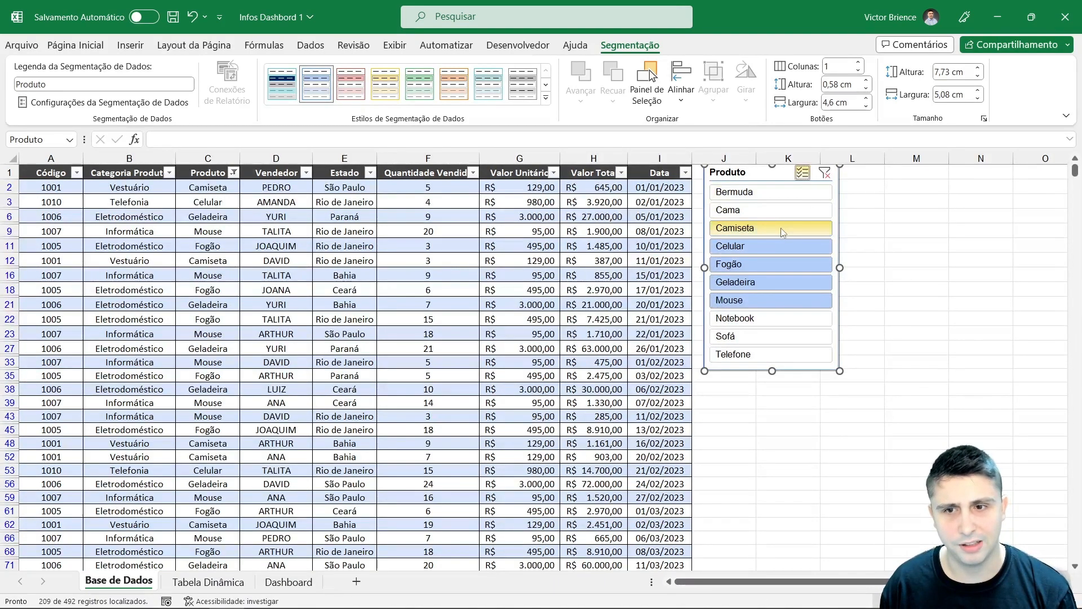
{"action": "left_click", "coordinate": [772, 212]}
{"action": "left_click", "coordinate": [767, 191]}
{"action": "left_click", "coordinate": [765, 319]}
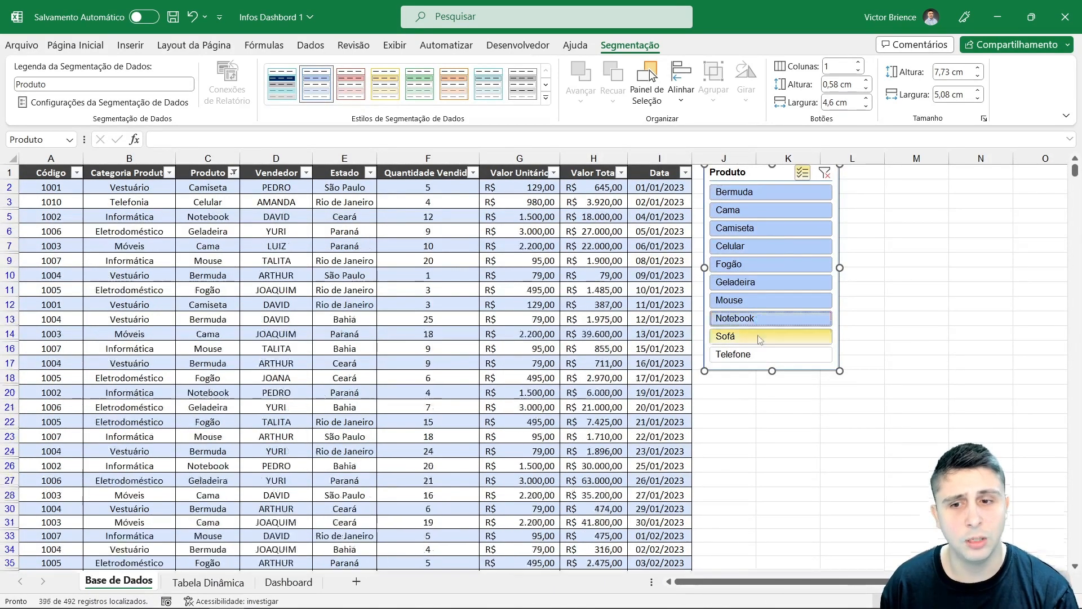
{"action": "left_click", "coordinate": [766, 337]}
{"action": "left_click", "coordinate": [766, 354]}
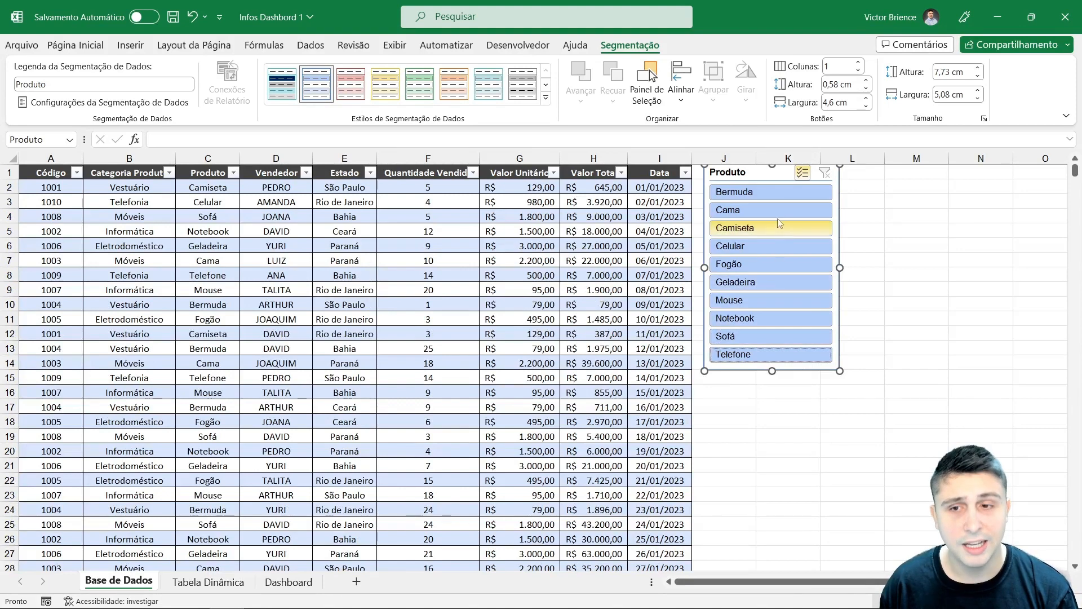
Step: Turn off multi-select, select Cama through Fogão in the slicer, then clear the slicer filter
{"action": "left_click", "coordinate": [798, 173]}
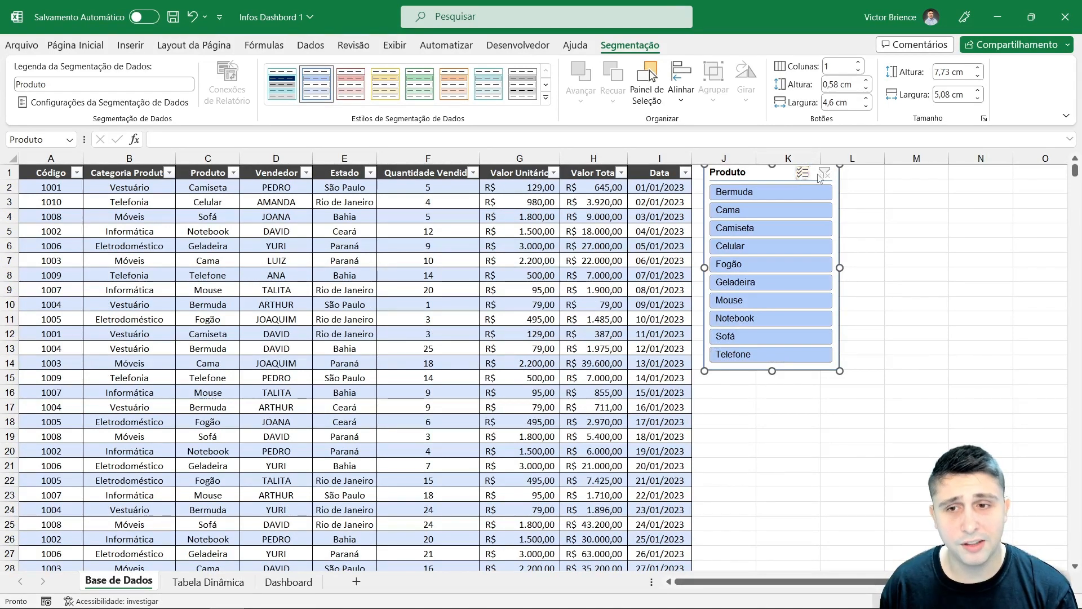
{"action": "left_click", "coordinate": [786, 210]}
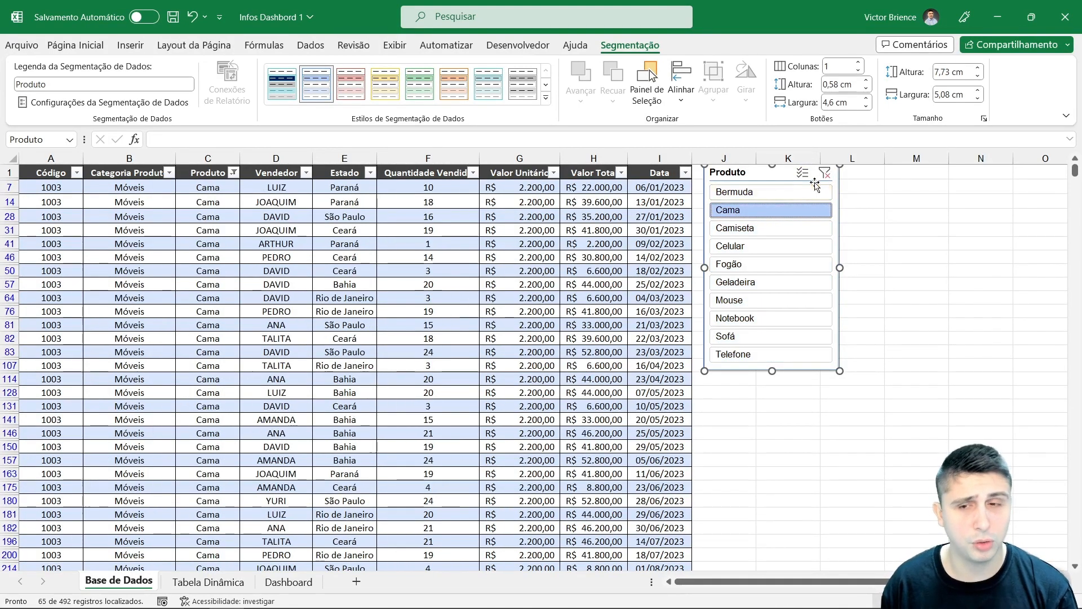
{"action": "left_click_drag", "start_coordinate": [762, 229], "coordinate": [770, 267]}
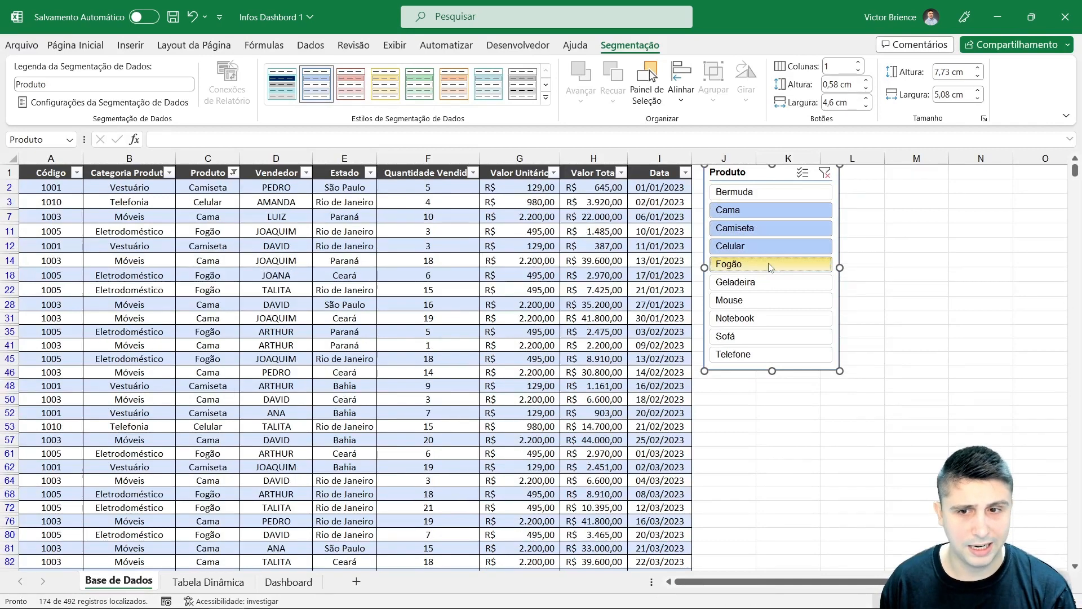
{"action": "left_click", "coordinate": [824, 175]}
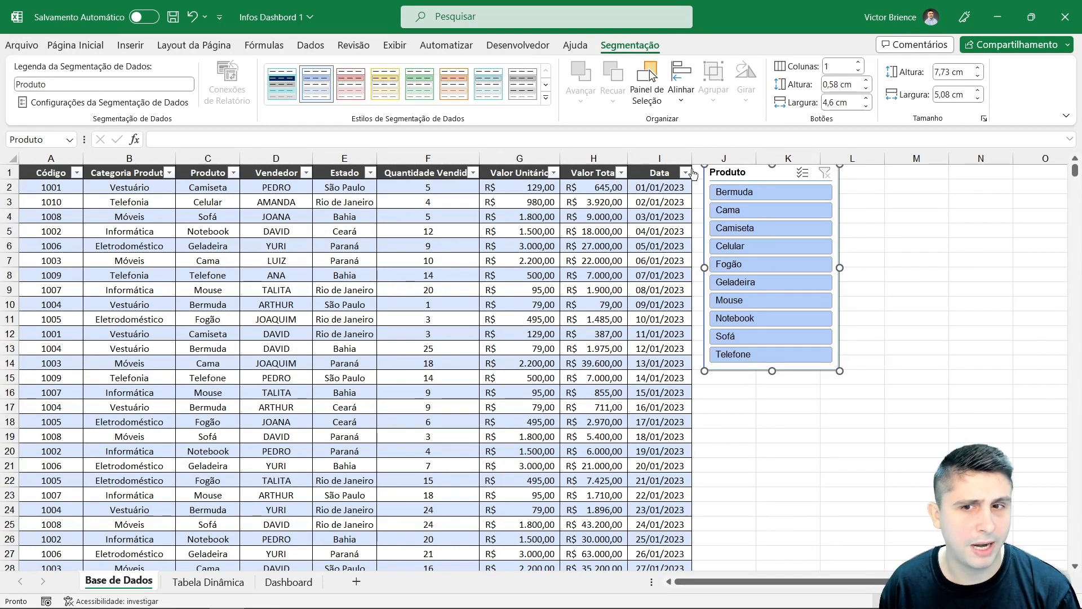
Step: Set the slicer caption to Produtos Expert Cursso
{"action": "left_click", "coordinate": [70, 85]}
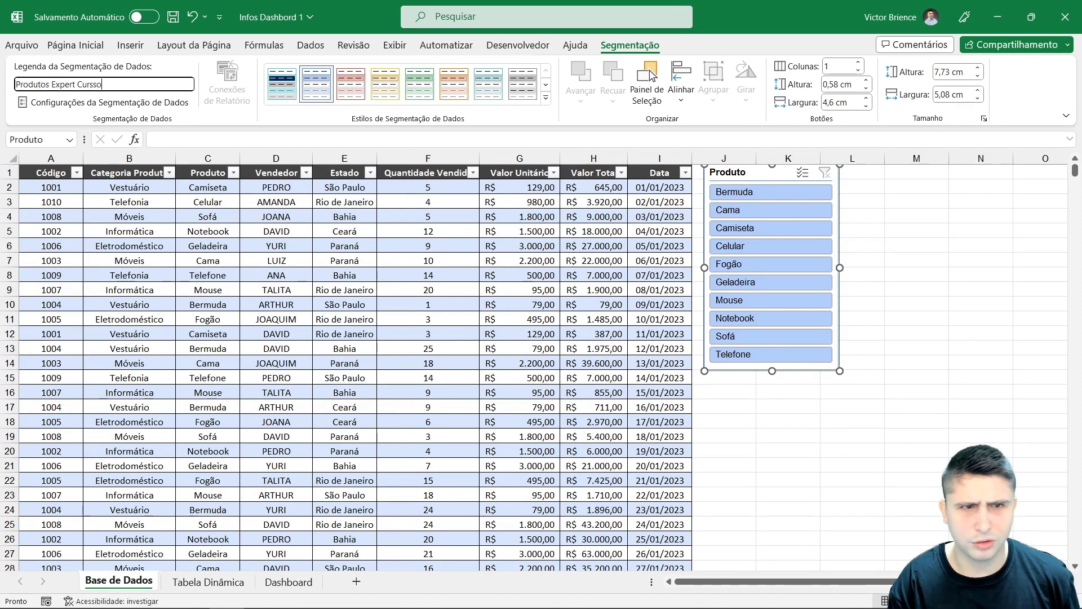
{"action": "type", "text": "s Expert Cursso"}
{"action": "key", "text": "Return"}
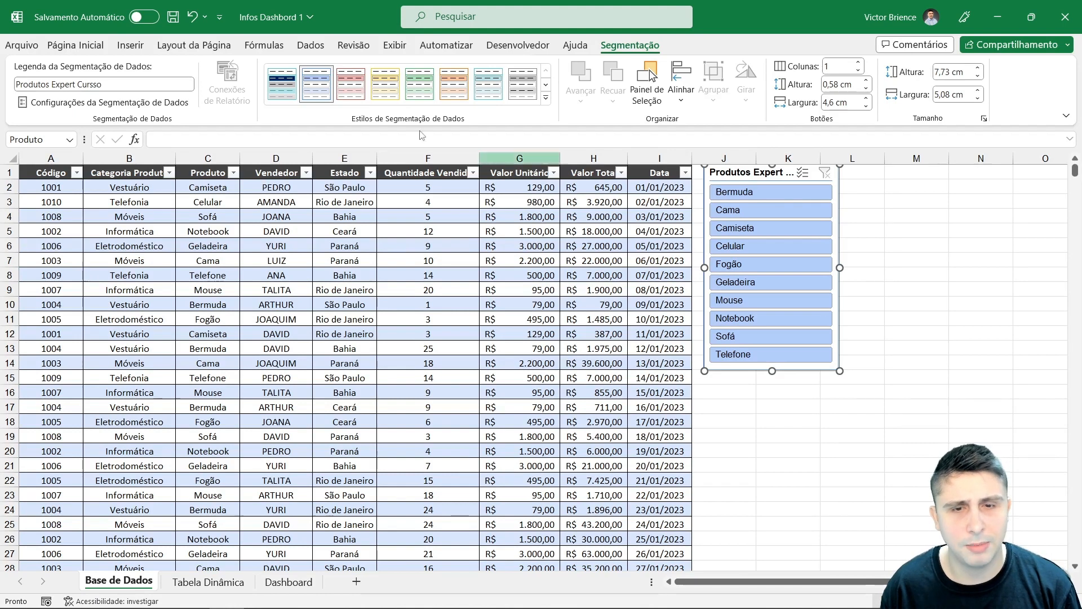
Step: Change the slicer caption to Produtos and review the slicer settings dialog
{"action": "left_click", "coordinate": [70, 86]}
{"action": "left_click", "coordinate": [119, 85]}
{"action": "key", "text": "BackSpace"}
{"action": "key", "text": "BackSpace"}
{"action": "key", "text": "BackSpace"}
{"action": "key", "text": "BackSpace"}
{"action": "key", "text": "BackSpace"}
{"action": "key", "text": "BackSpace"}
{"action": "key", "text": "BackSpace"}
{"action": "key", "text": "BackSpace"}
{"action": "key", "text": "BackSpace"}
{"action": "key", "text": "BackSpace"}
{"action": "key", "text": "BackSpace"}
{"action": "key", "text": "BackSpace"}
{"action": "key", "text": "BackSpace"}
{"action": "key", "text": "BackSpace"}
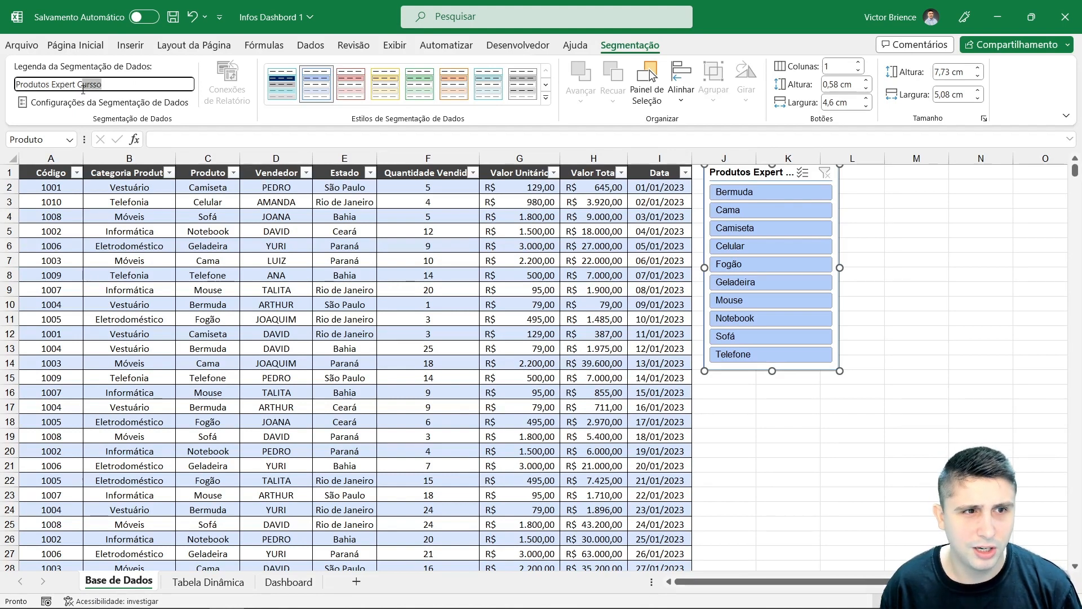
{"action": "key", "text": "Return"}
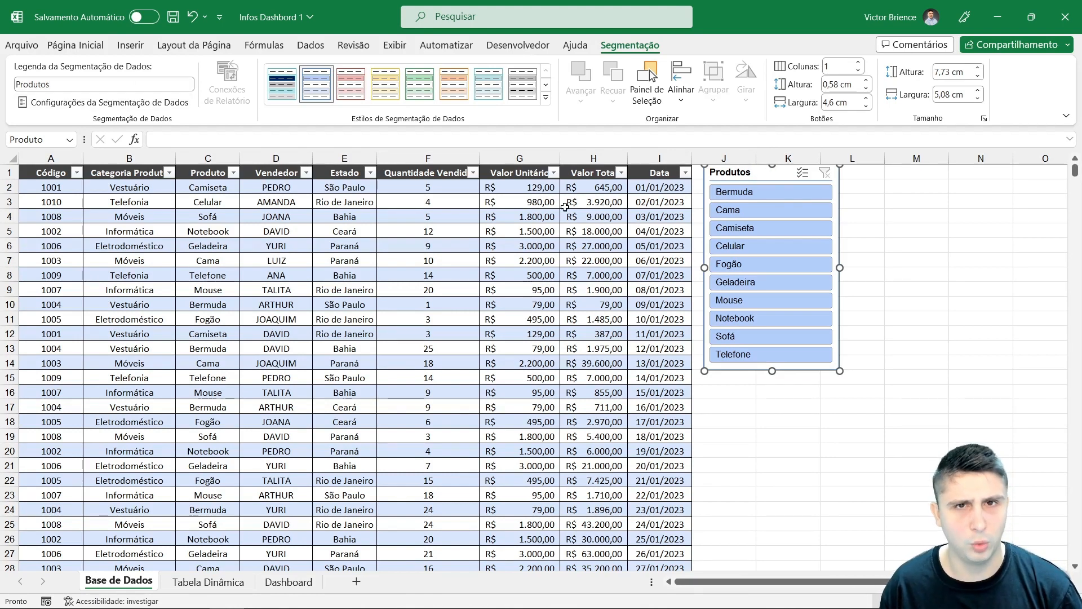
{"action": "left_click", "coordinate": [144, 104]}
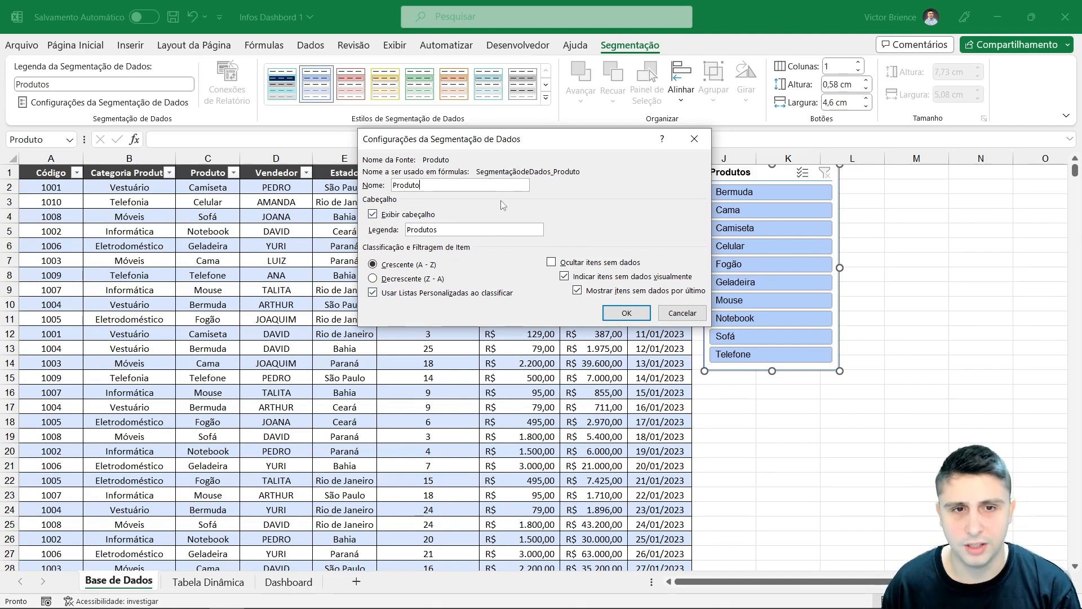
{"action": "left_click", "coordinate": [626, 313]}
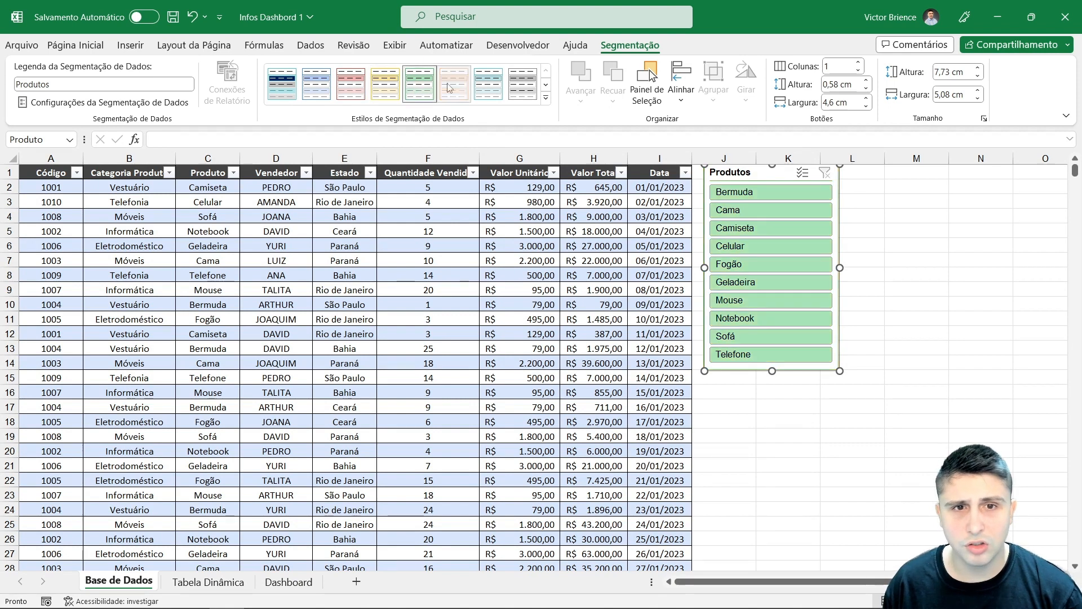
Step: Try out several slicer styles from the gallery and settle on the dark red style
{"action": "left_click", "coordinate": [522, 85]}
{"action": "left_click", "coordinate": [545, 100]}
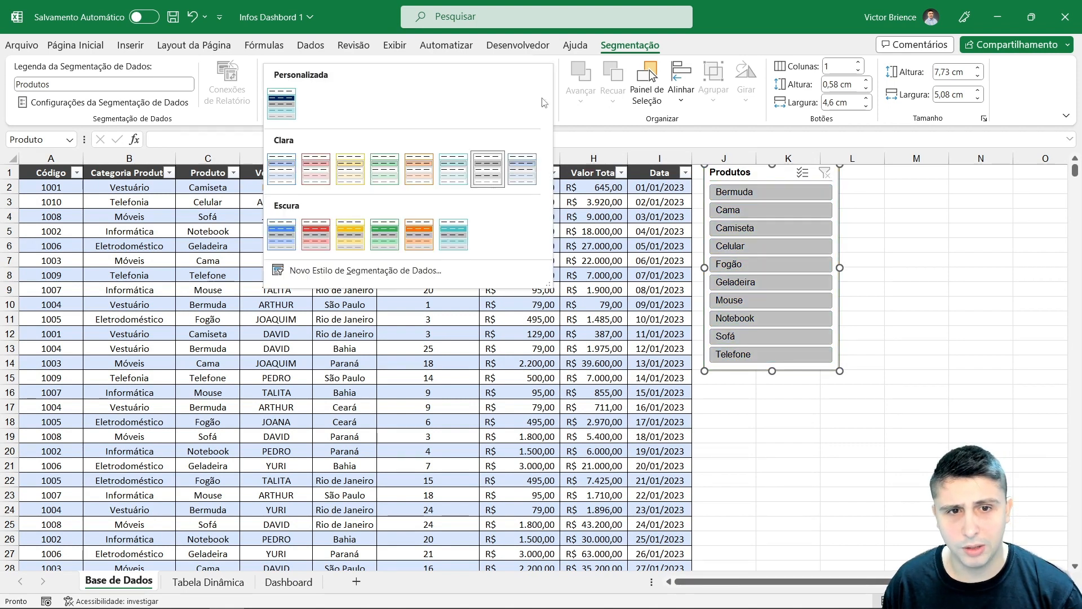
{"action": "left_click", "coordinate": [281, 234]}
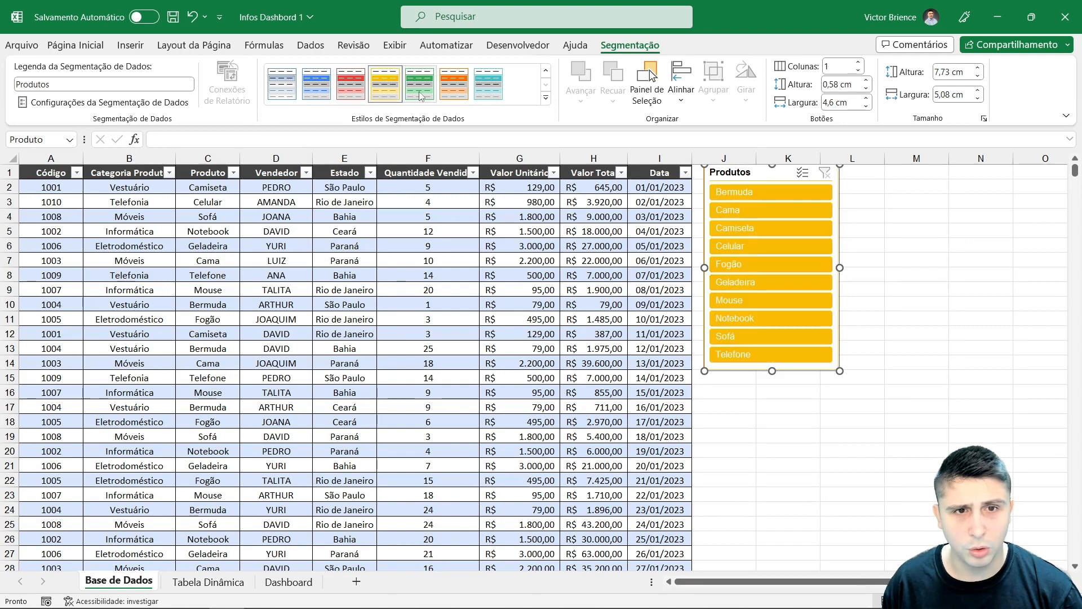
{"action": "left_click", "coordinate": [488, 83]}
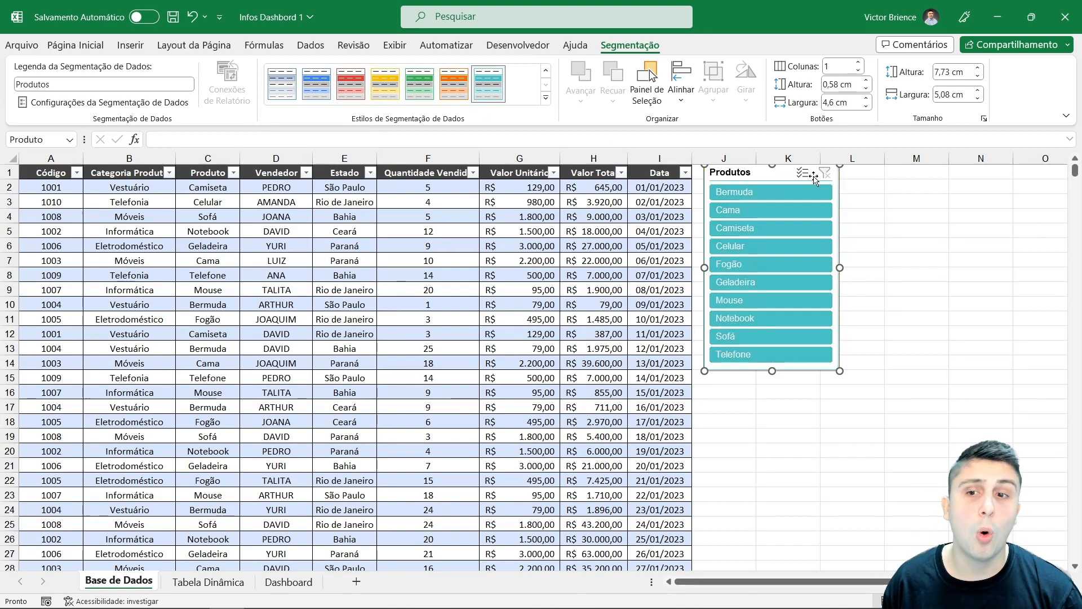
{"action": "left_click", "coordinate": [546, 97]}
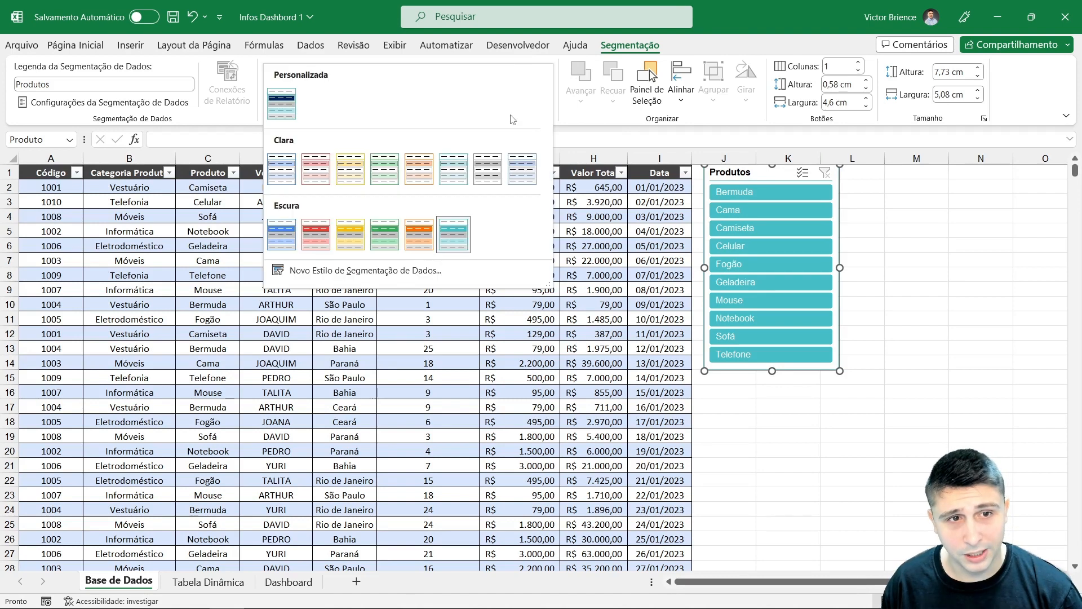
{"action": "left_click", "coordinate": [285, 107]}
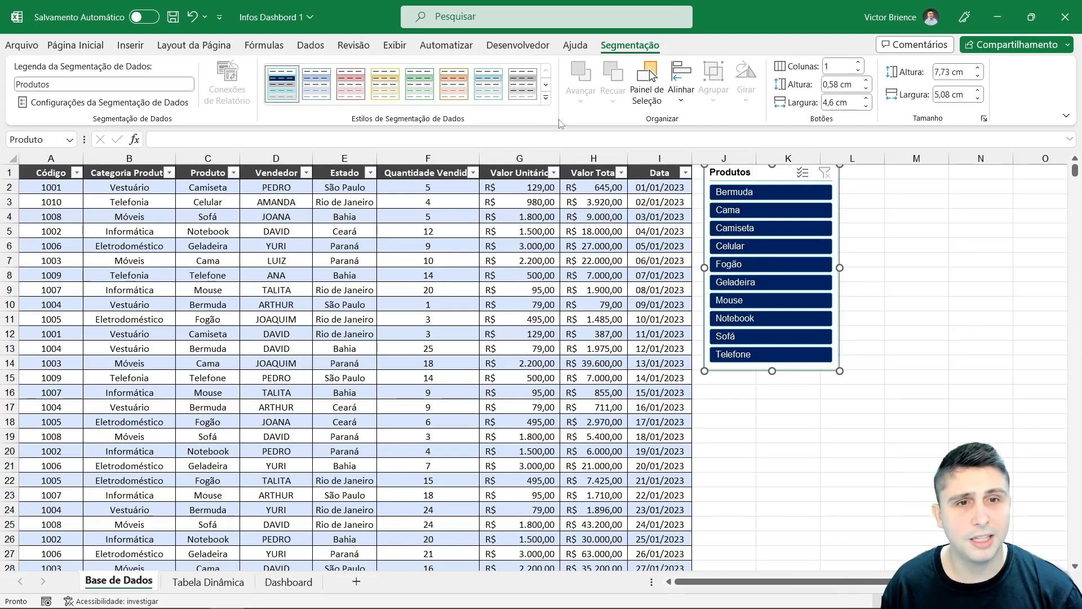
{"action": "left_click", "coordinate": [316, 85]}
{"action": "left_click", "coordinate": [350, 90]}
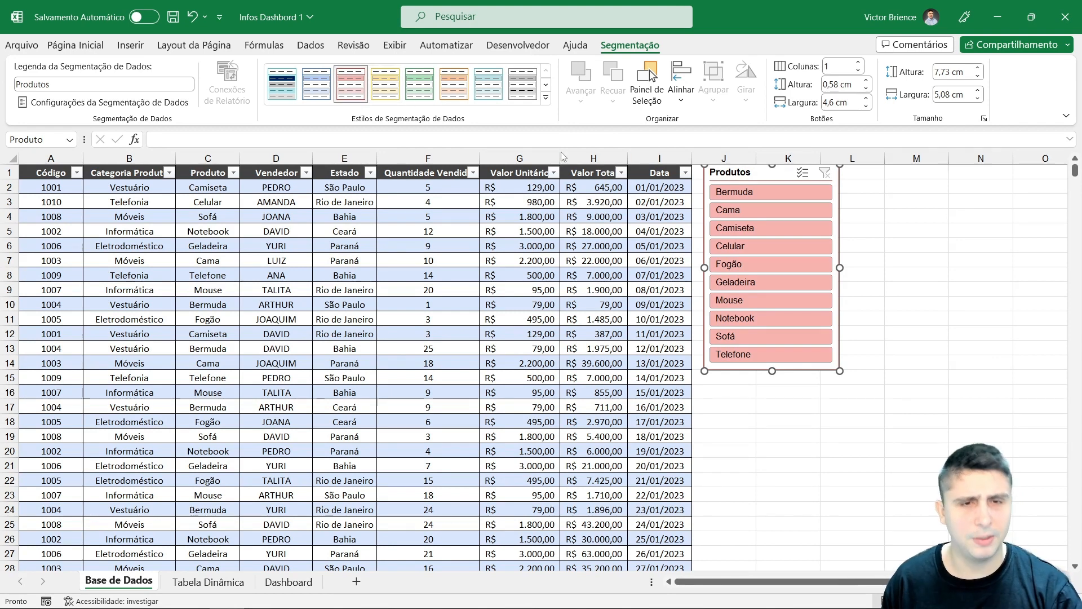
{"action": "left_click", "coordinate": [545, 98]}
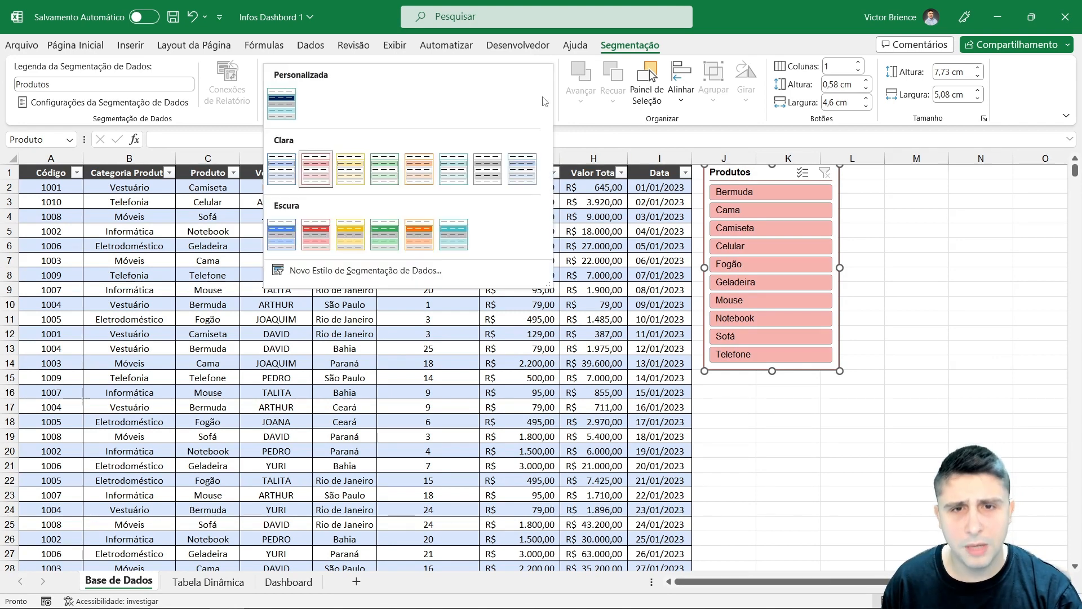
{"action": "left_click", "coordinate": [317, 241]}
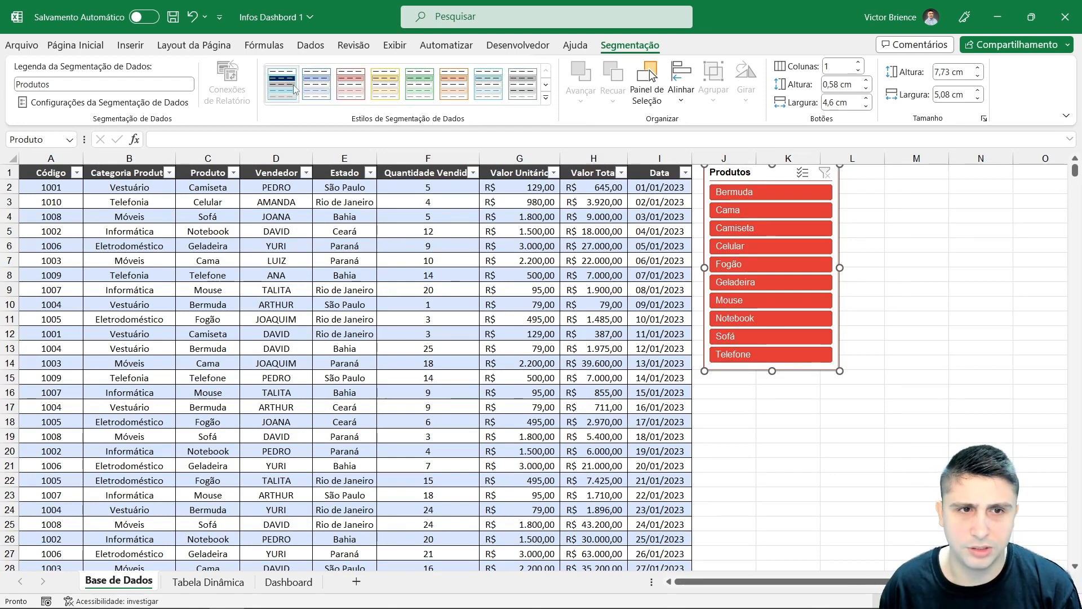
Step: Create a new slicer style named after the user, giving the whole slicer a purple fill
{"action": "left_click", "coordinate": [546, 98]}
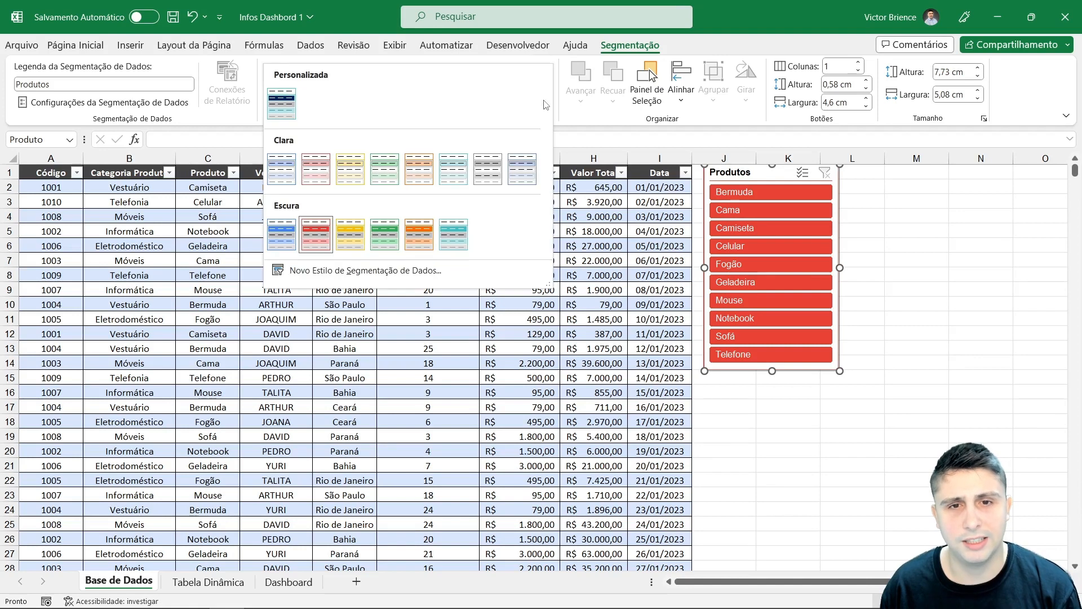
{"action": "left_click", "coordinate": [333, 272]}
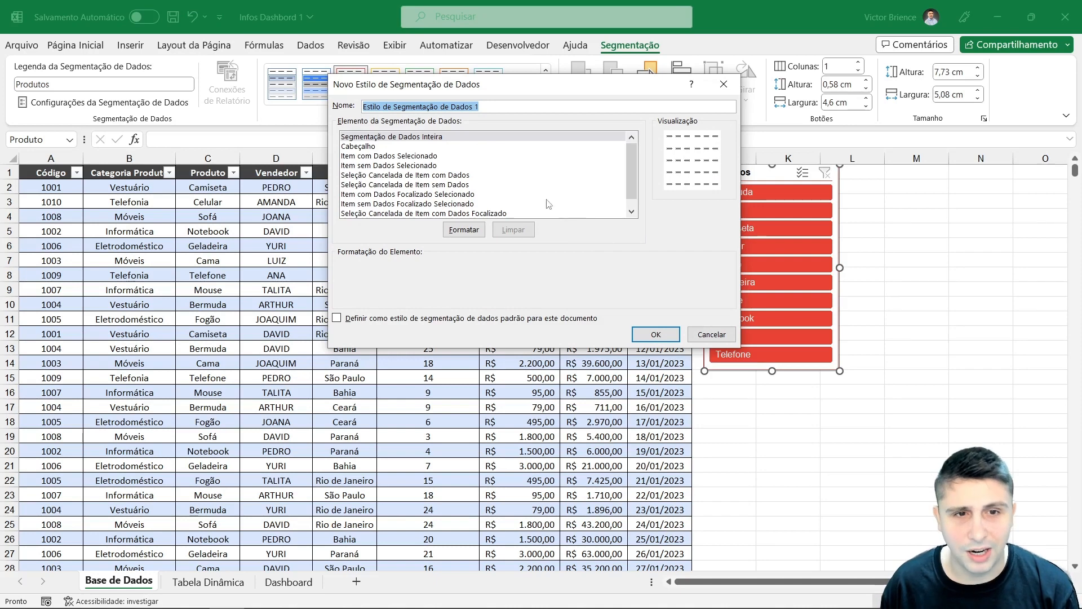
{"action": "left_click", "coordinate": [491, 106]}
{"action": "left_click_drag", "start_coordinate": [483, 105], "coordinate": [361, 107]}
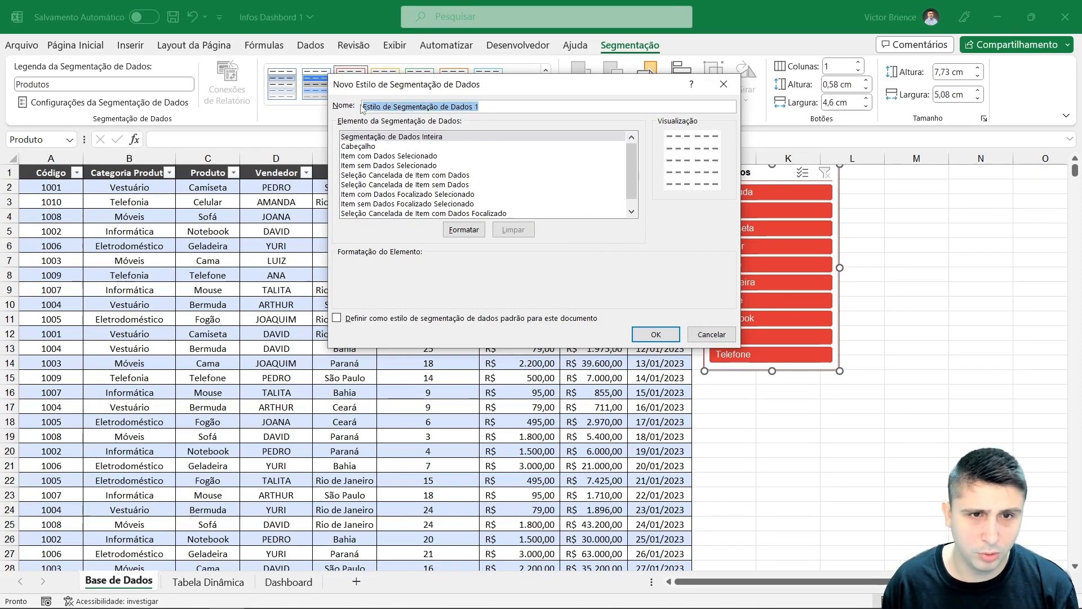
{"action": "type", "text": "Estilo Victor"}
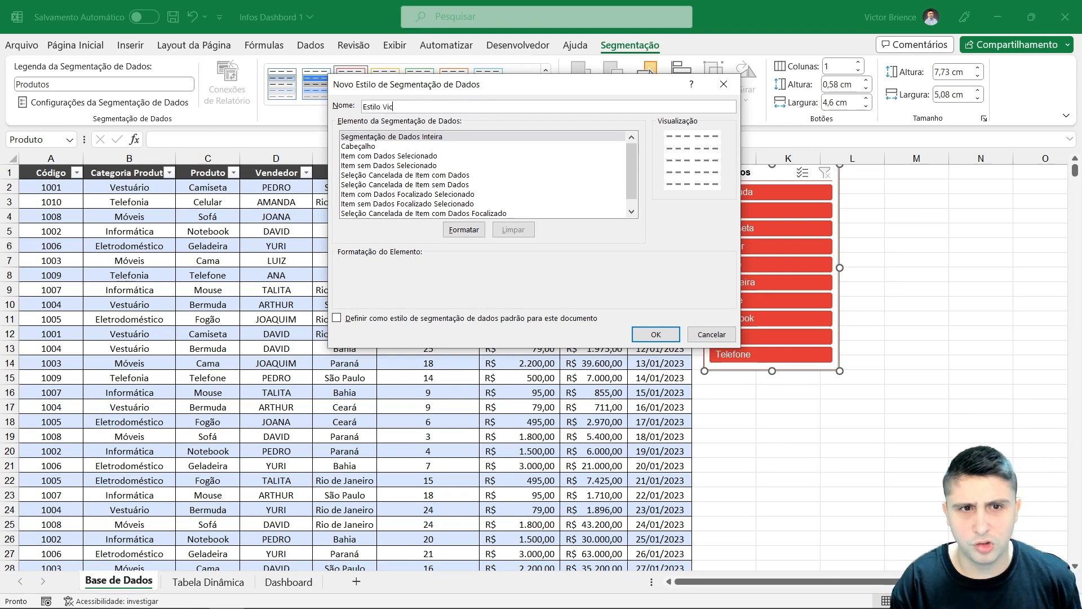
{"action": "left_click", "coordinate": [464, 229]}
{"action": "left_click", "coordinate": [478, 50]}
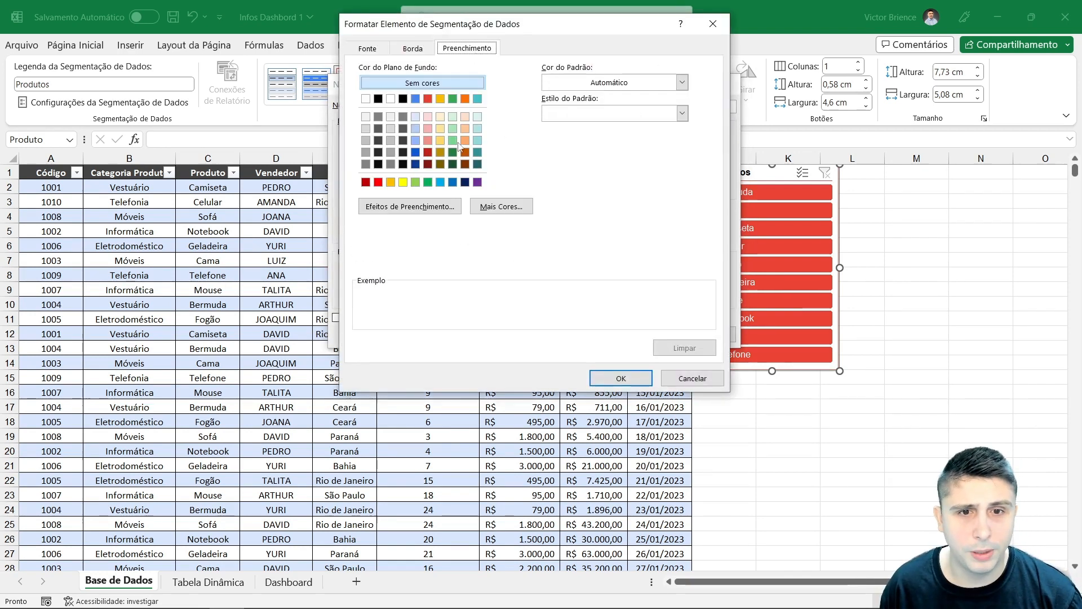
{"action": "left_click", "coordinate": [477, 181]}
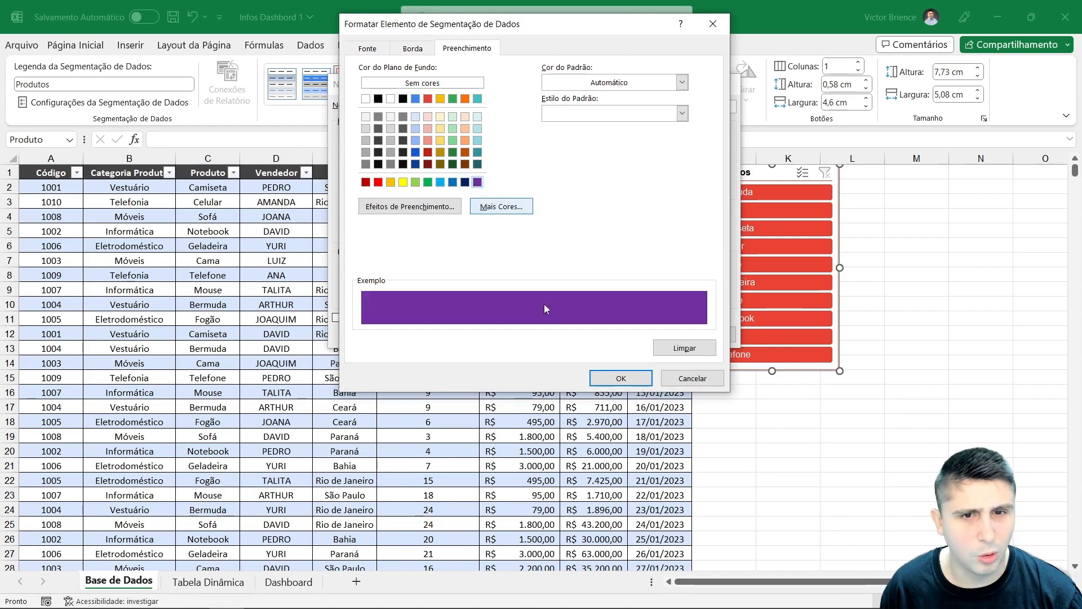
{"action": "left_click", "coordinate": [620, 378]}
{"action": "left_click", "coordinate": [656, 335]}
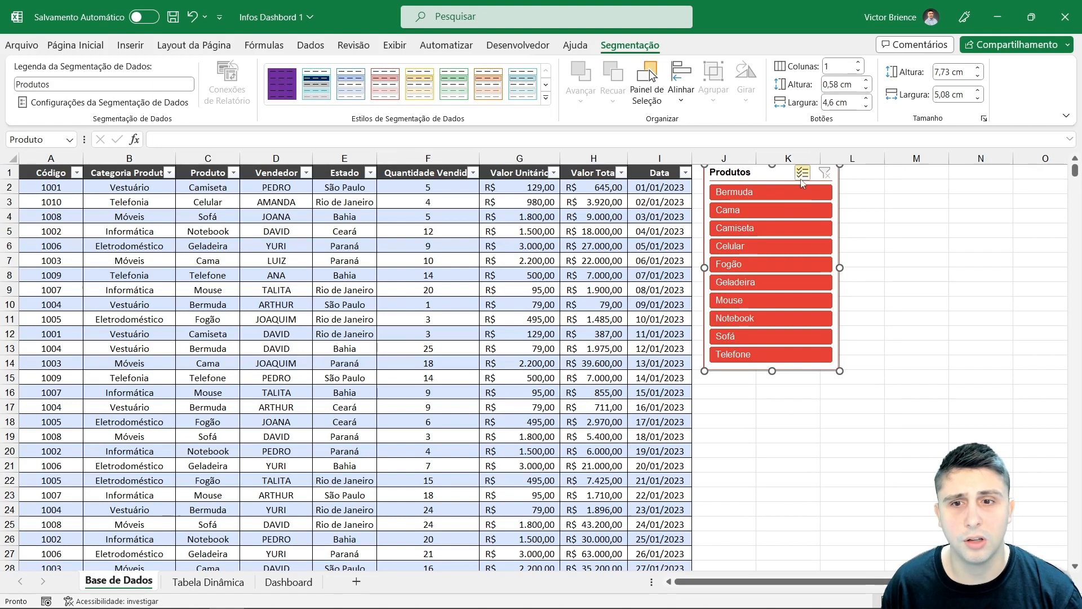
Step: Apply the purple custom style to the slicer, then switch back to the dark red style
{"action": "left_click", "coordinate": [285, 79]}
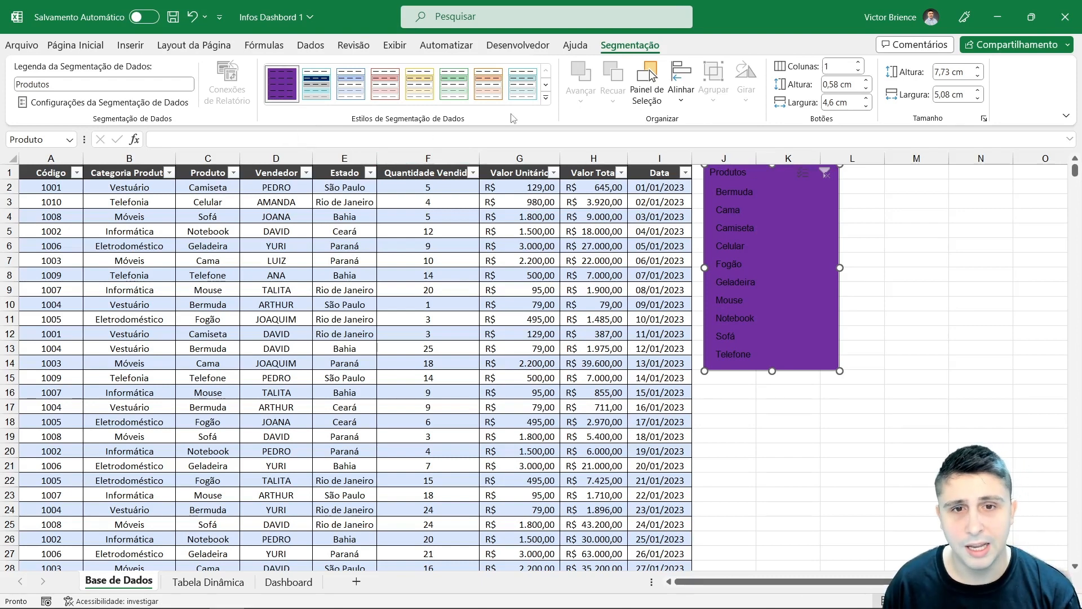
{"action": "left_click", "coordinate": [546, 99]}
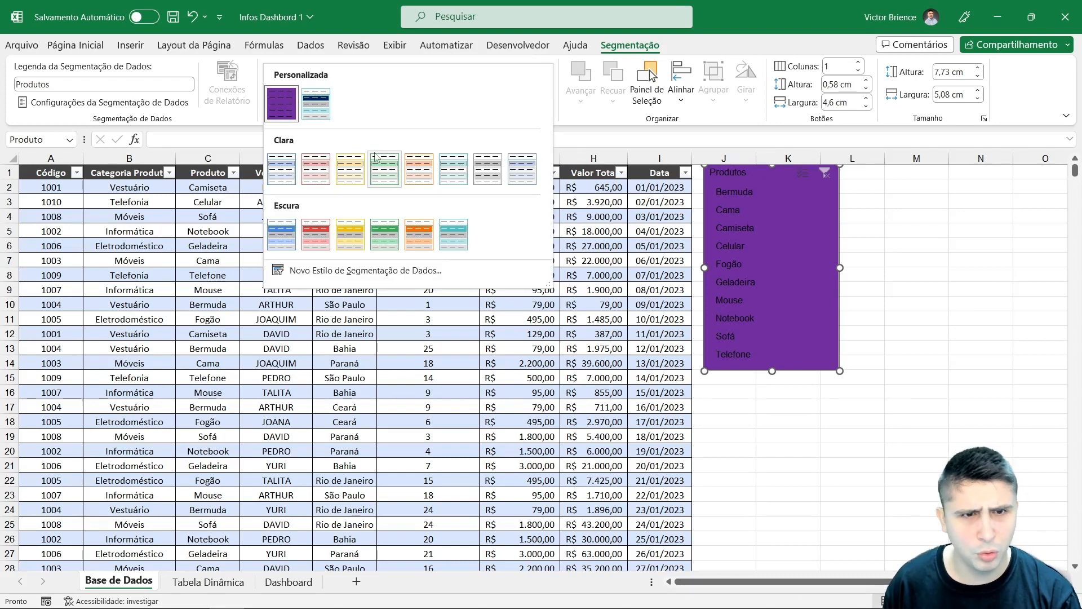
{"action": "left_click", "coordinate": [316, 234]}
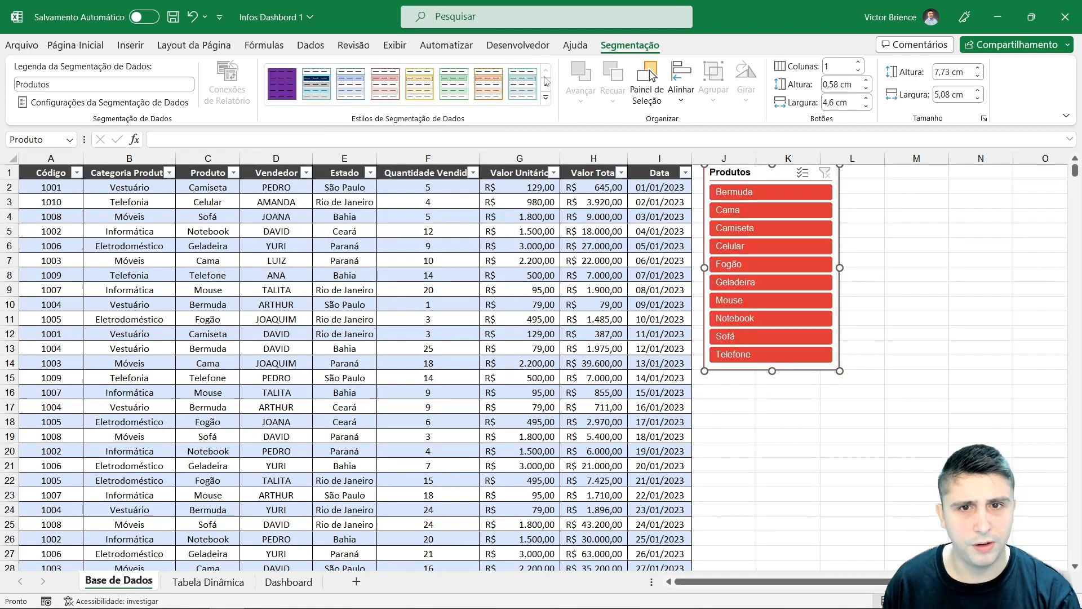
Step: Delete the purple custom slicer style
{"action": "right_click", "coordinate": [289, 82]}
{"action": "left_click", "coordinate": [330, 132]}
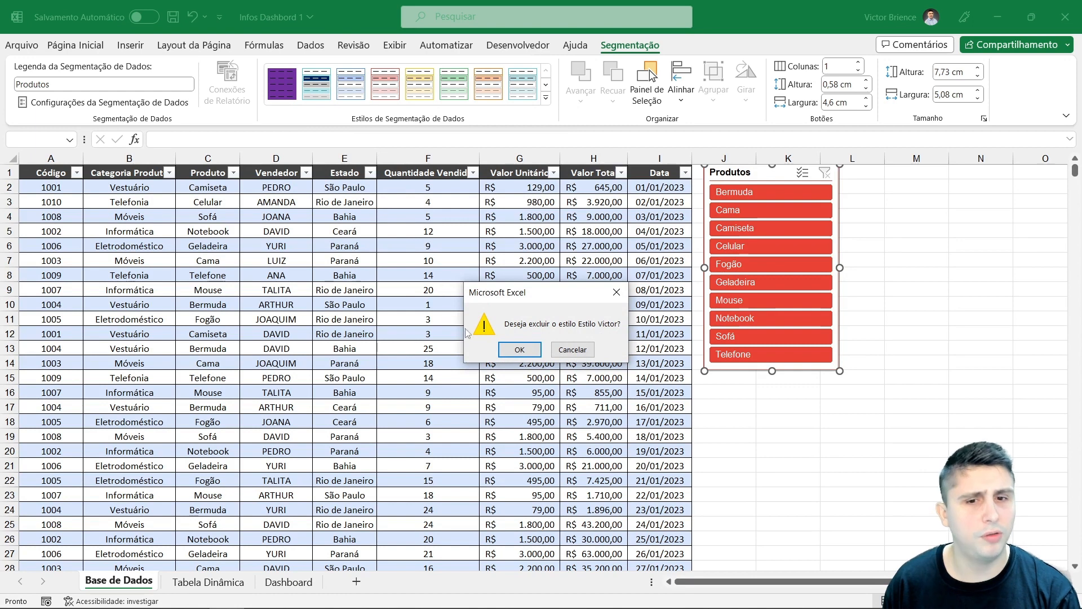
{"action": "left_click", "coordinate": [519, 352]}
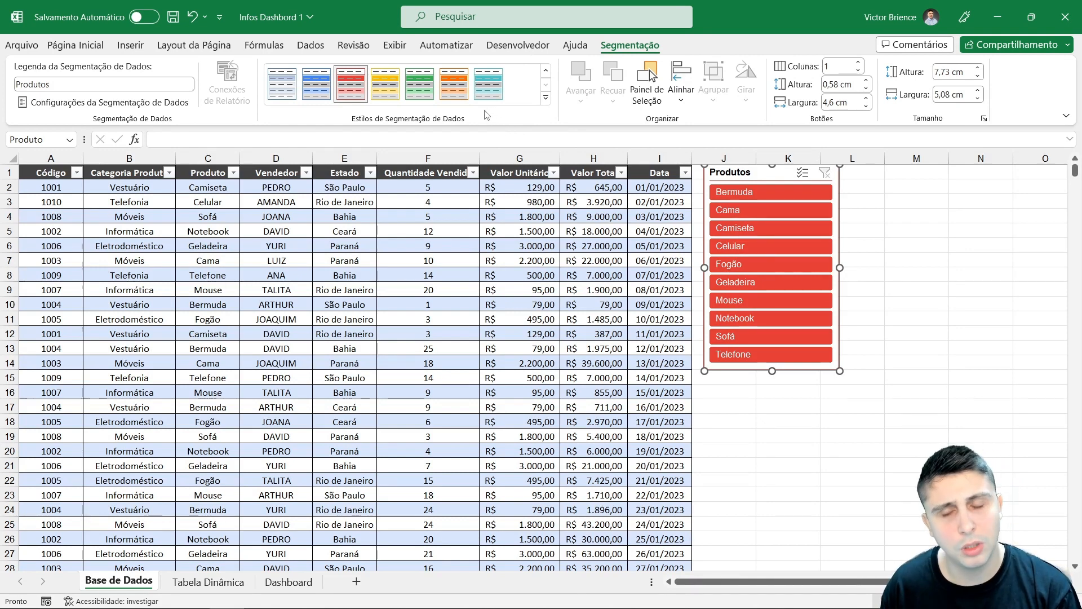
Step: Duplicate the dark red slicer style as a personal style and give selected items with data a light red fill
{"action": "right_click", "coordinate": [345, 86]}
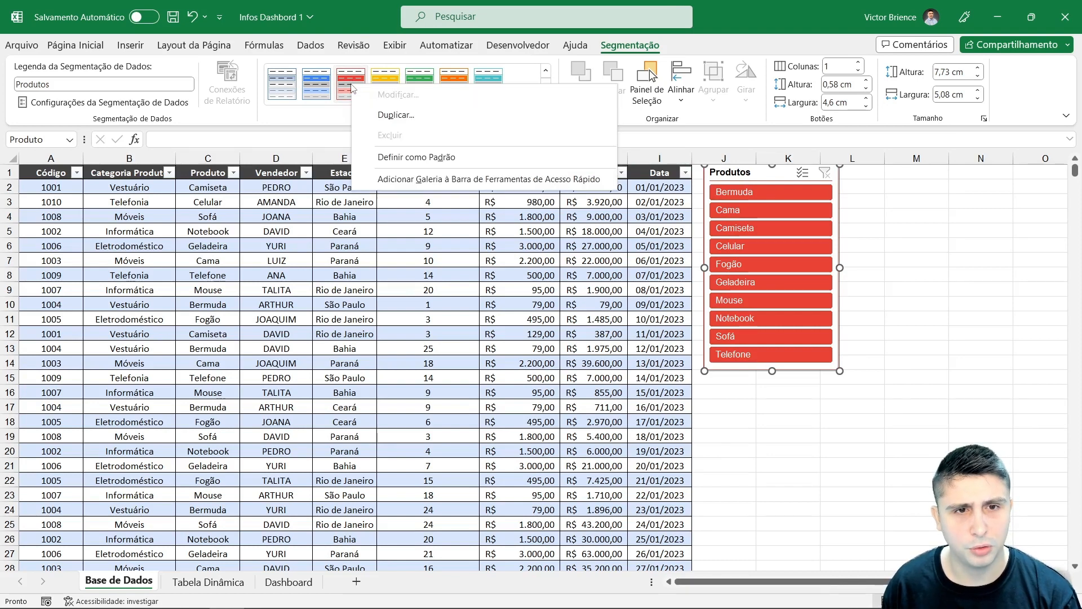
{"action": "left_click", "coordinate": [394, 116]}
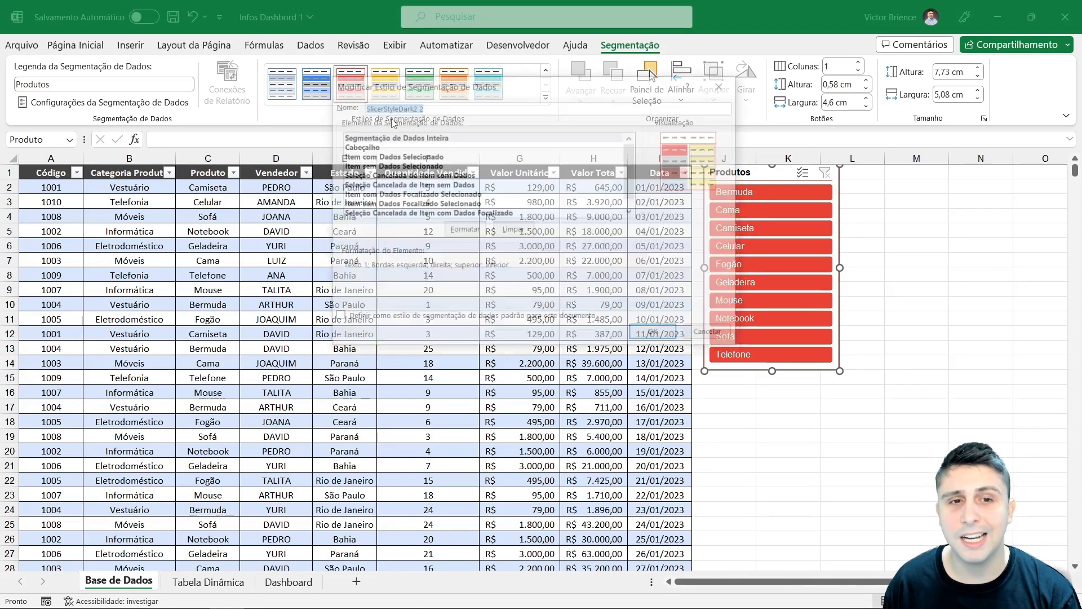
{"action": "type", "text": "Es"}
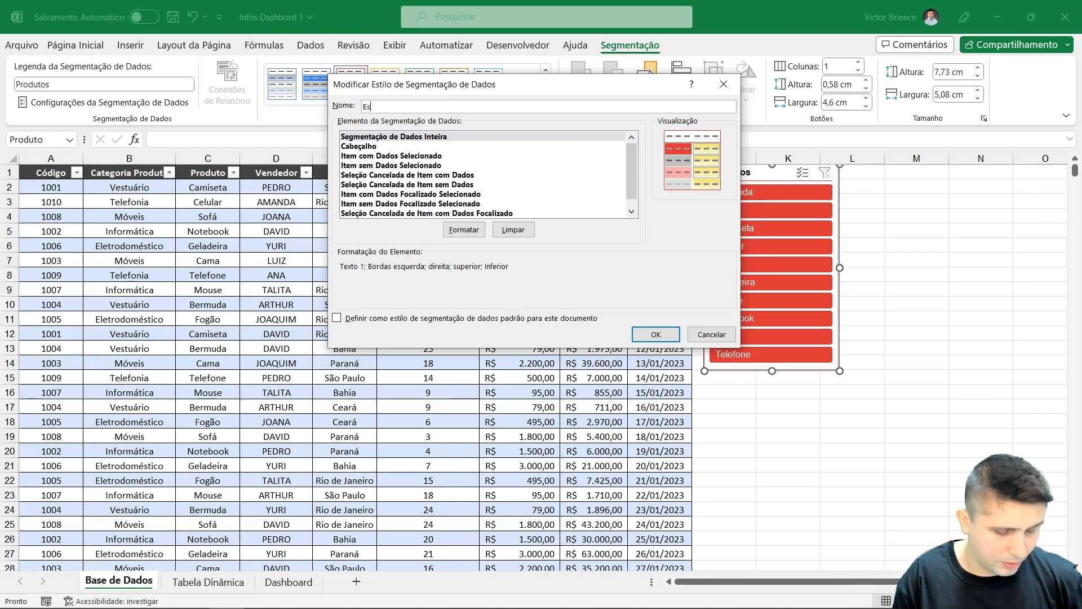
{"action": "type", "text": "tilo Victor"}
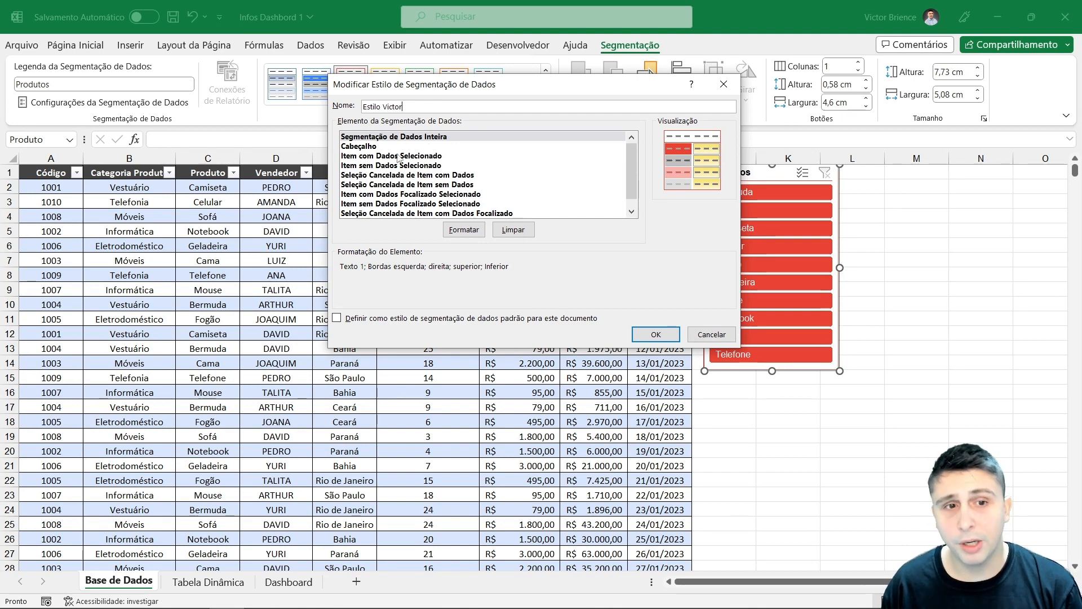
{"action": "left_click", "coordinate": [379, 157]}
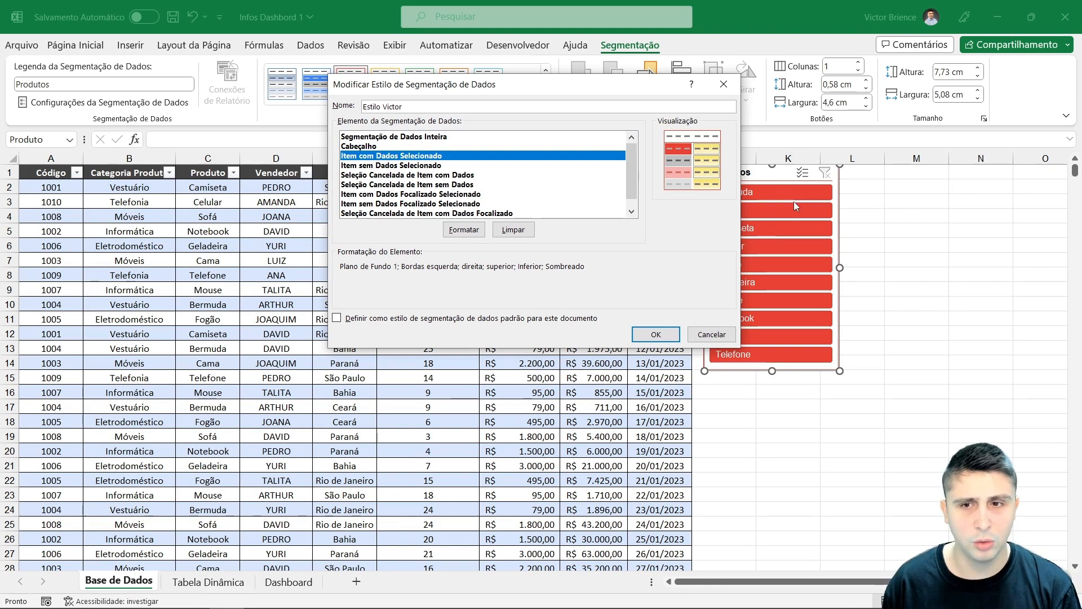
{"action": "left_click", "coordinate": [462, 231]}
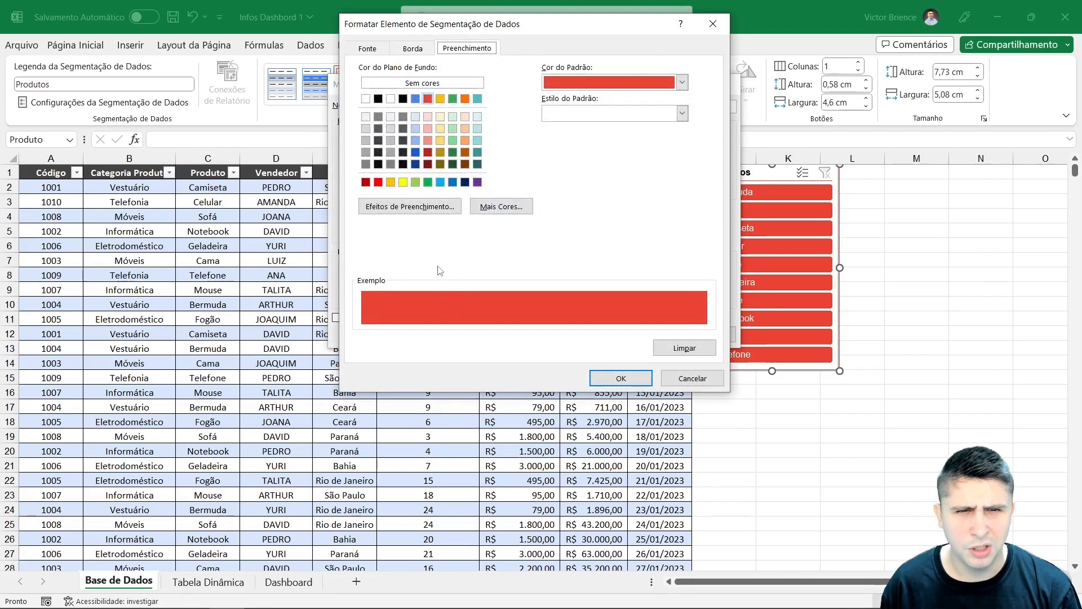
{"action": "left_click", "coordinate": [428, 140]}
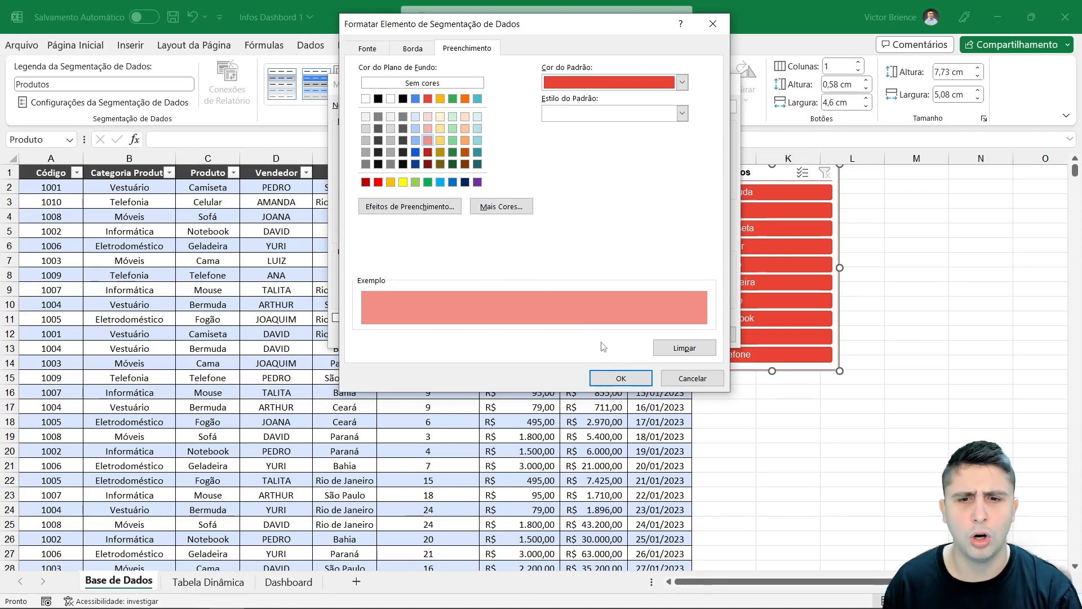
{"action": "left_click", "coordinate": [620, 377]}
{"action": "left_click", "coordinate": [654, 333]}
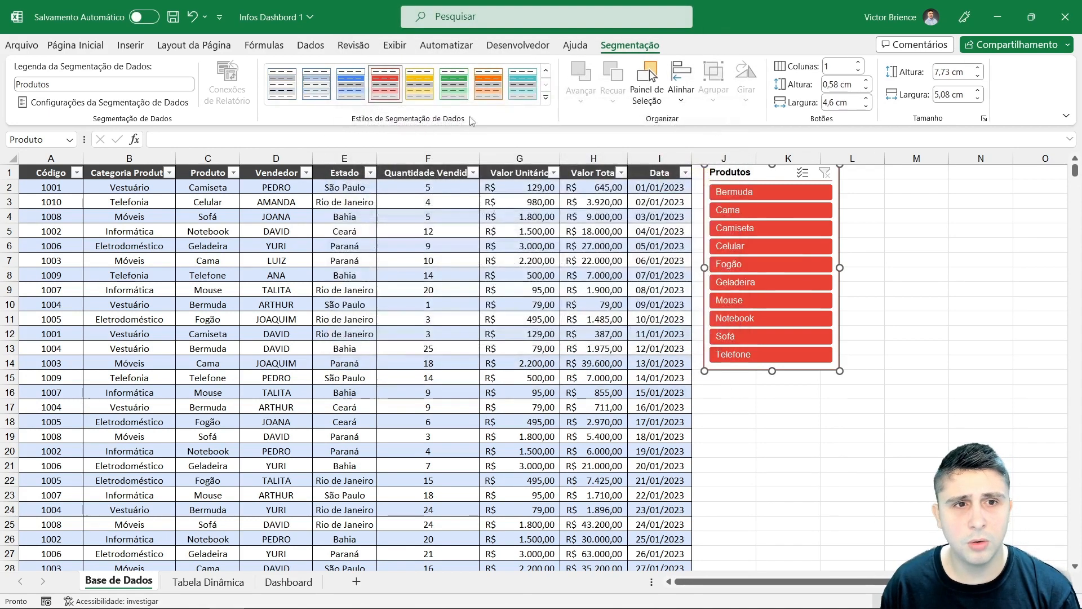
{"action": "left_click", "coordinate": [545, 70]}
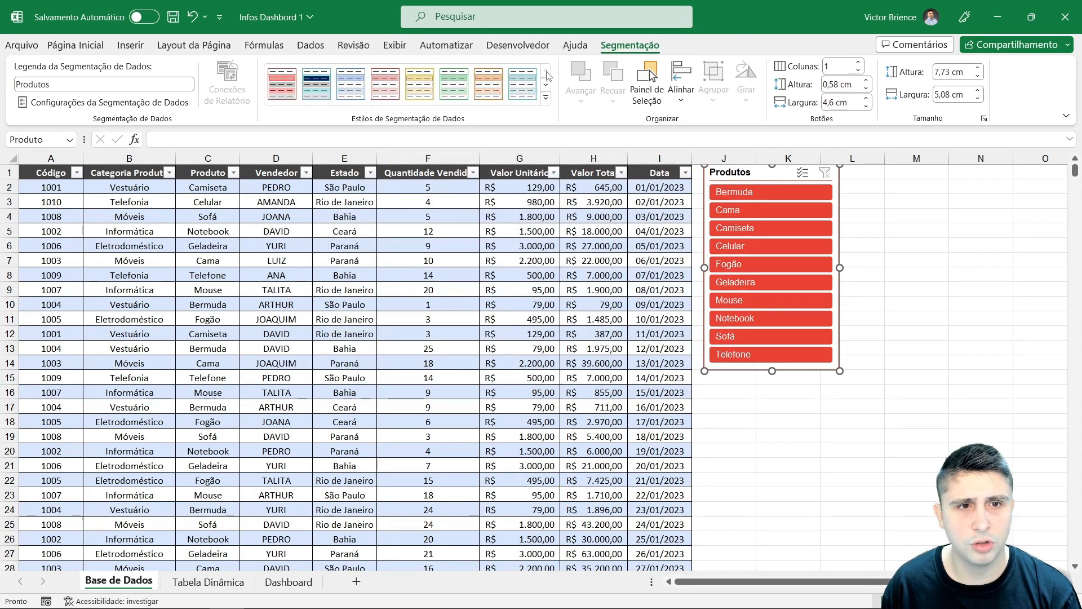
Step: Apply the personal light red style to the Produtos slicer and review its elements in the Modify style dialog without changes
{"action": "left_click", "coordinate": [273, 92]}
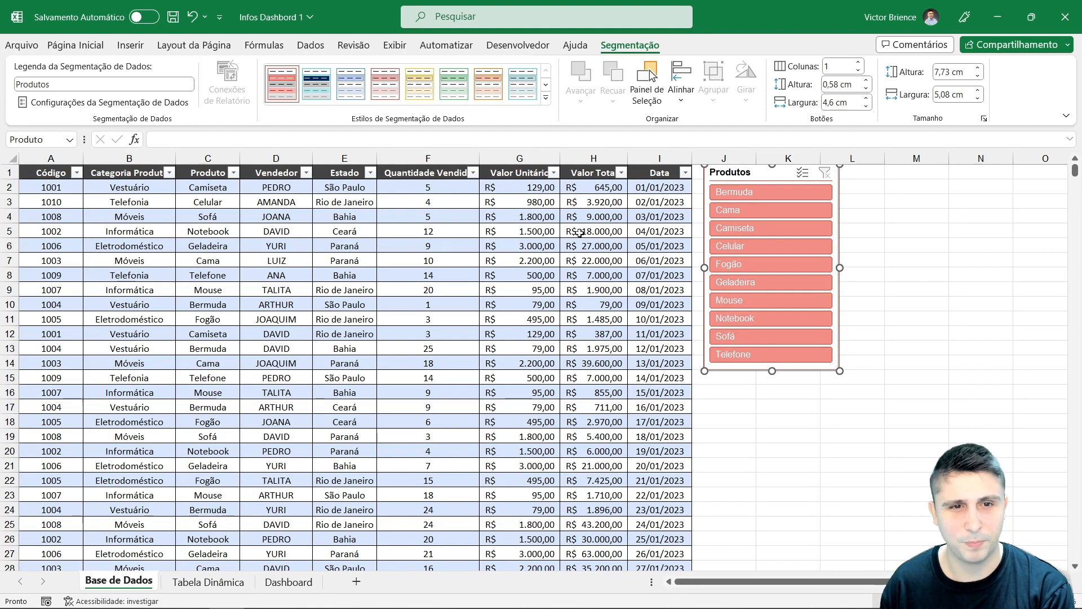
{"action": "left_click", "coordinate": [545, 98]}
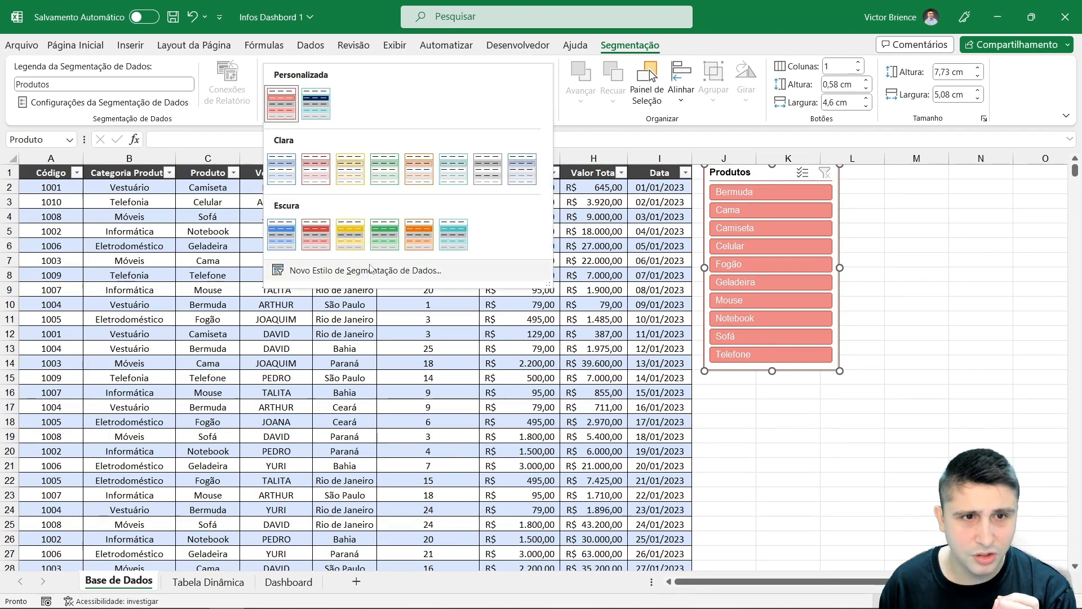
{"action": "right_click", "coordinate": [281, 109]}
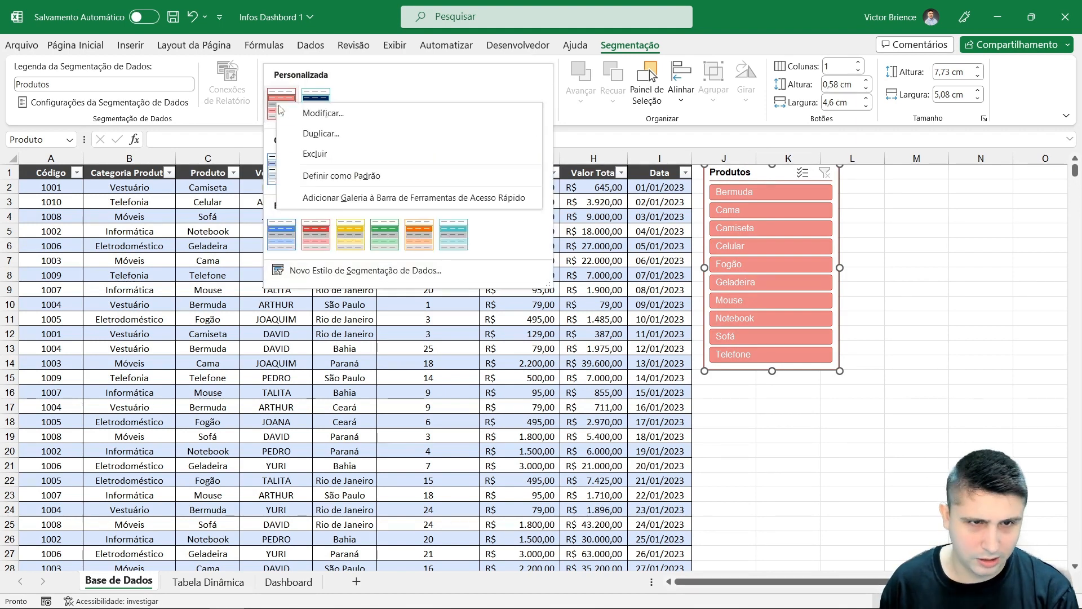
{"action": "left_click", "coordinate": [313, 114]}
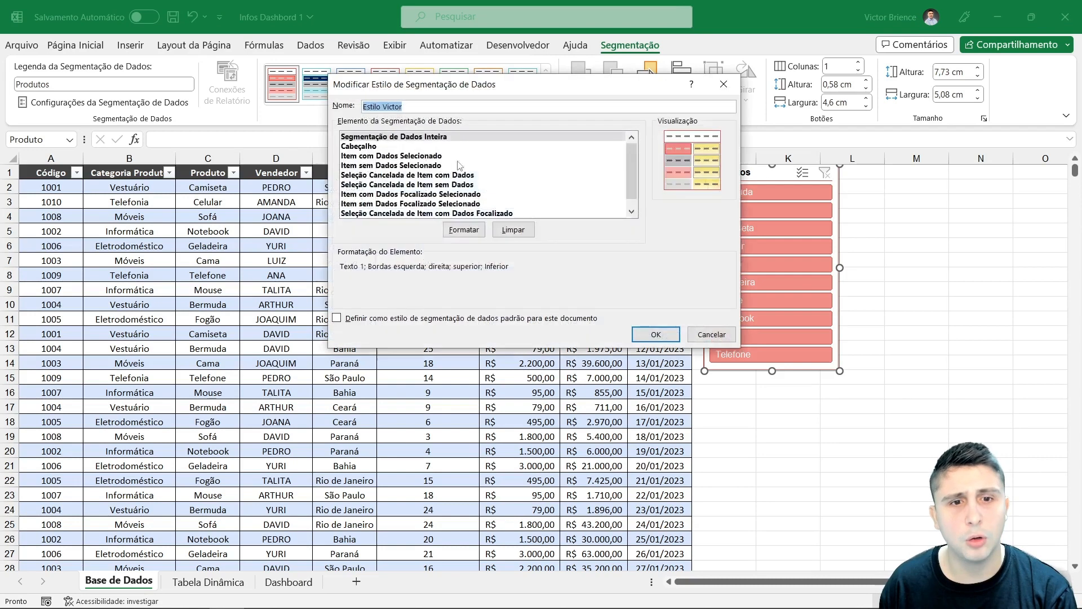
{"action": "left_click", "coordinate": [392, 148]}
{"action": "left_click", "coordinate": [389, 157]}
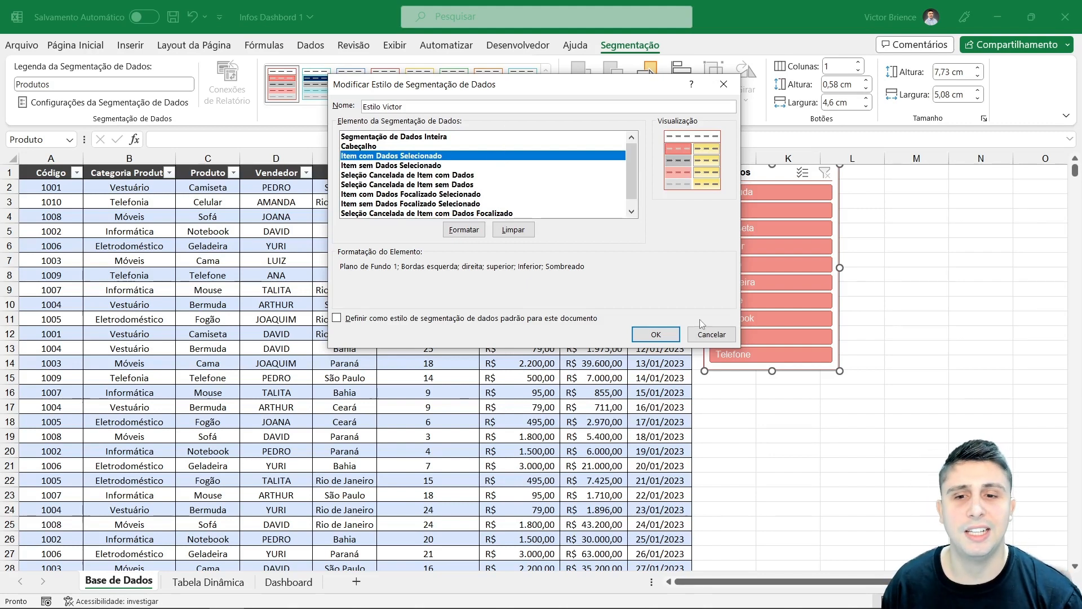
{"action": "left_click", "coordinate": [706, 335]}
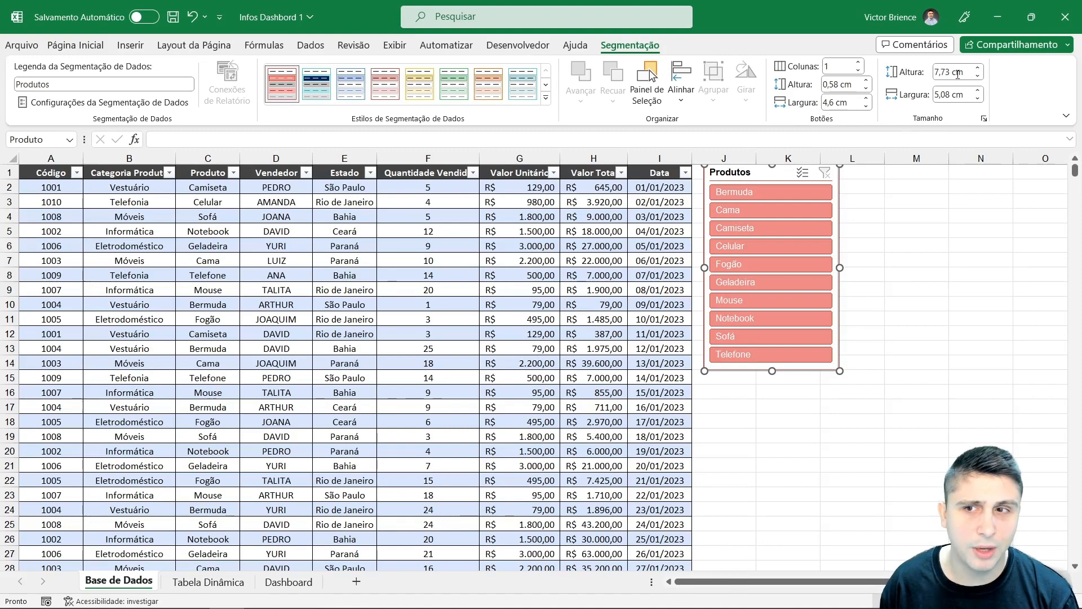
Step: Resize the Produtos slicer to about 5.99 cm wide and 7.83 cm tall
{"action": "left_click_drag", "start_coordinate": [954, 74], "coordinate": [920, 99]}
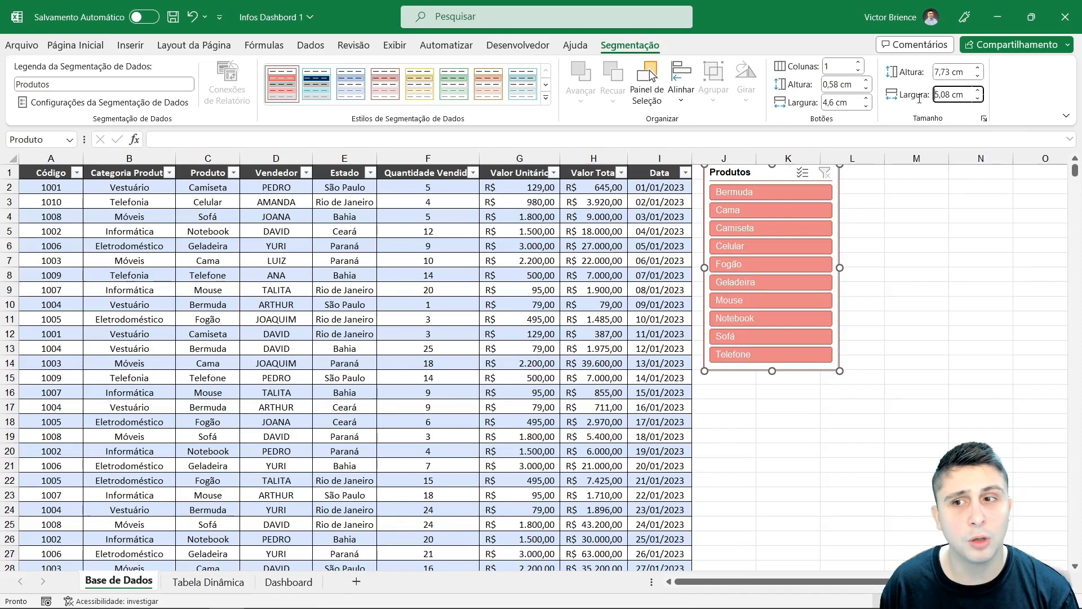
{"action": "left_click_drag", "start_coordinate": [840, 264], "coordinate": [864, 261]}
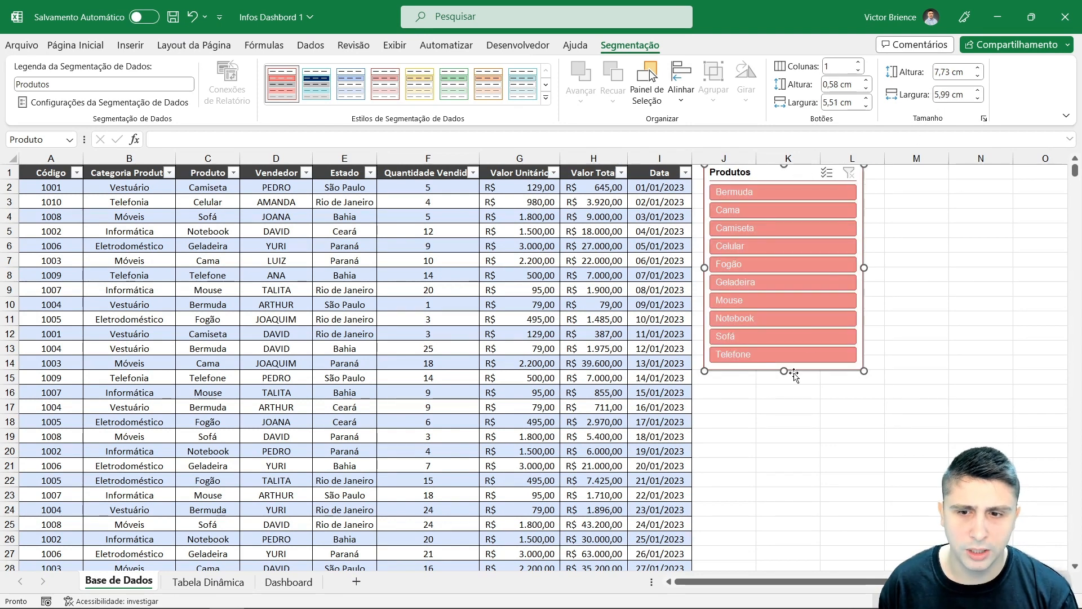
{"action": "left_click_drag", "start_coordinate": [784, 371], "coordinate": [785, 383]}
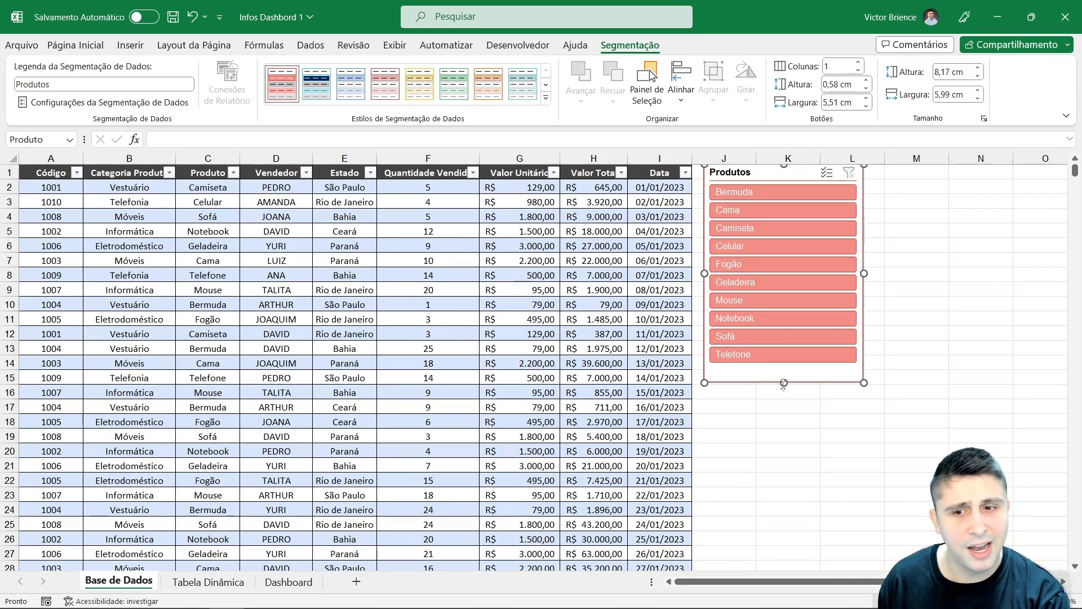
{"action": "left_click_drag", "start_coordinate": [784, 382], "coordinate": [788, 374]}
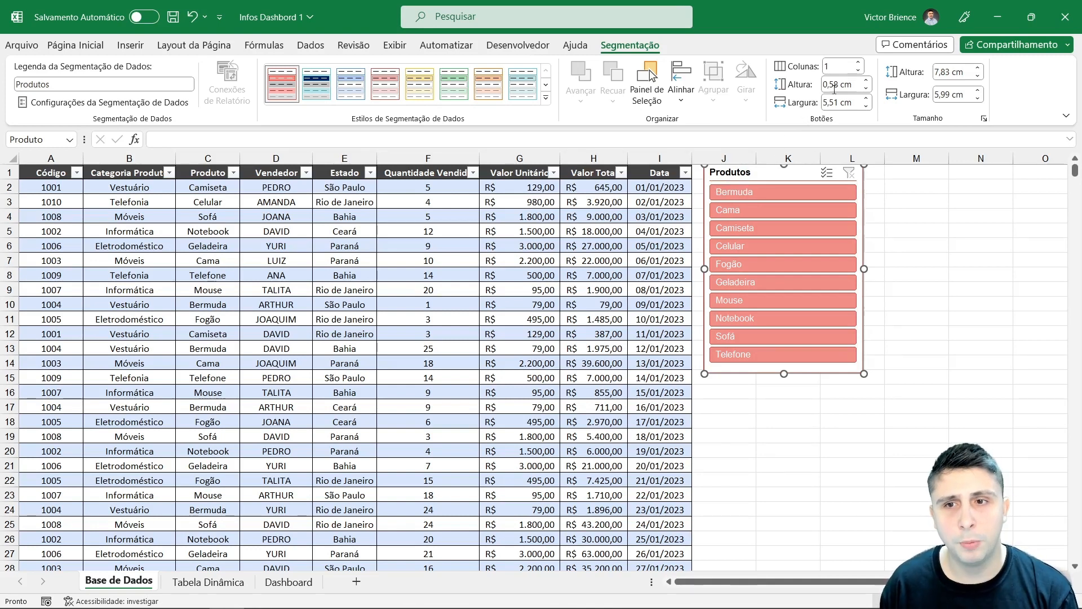
Step: Arrange the slicer's buttons in 2 columns and shrink the slicer to about 4.36 cm tall
{"action": "left_click", "coordinate": [857, 63]}
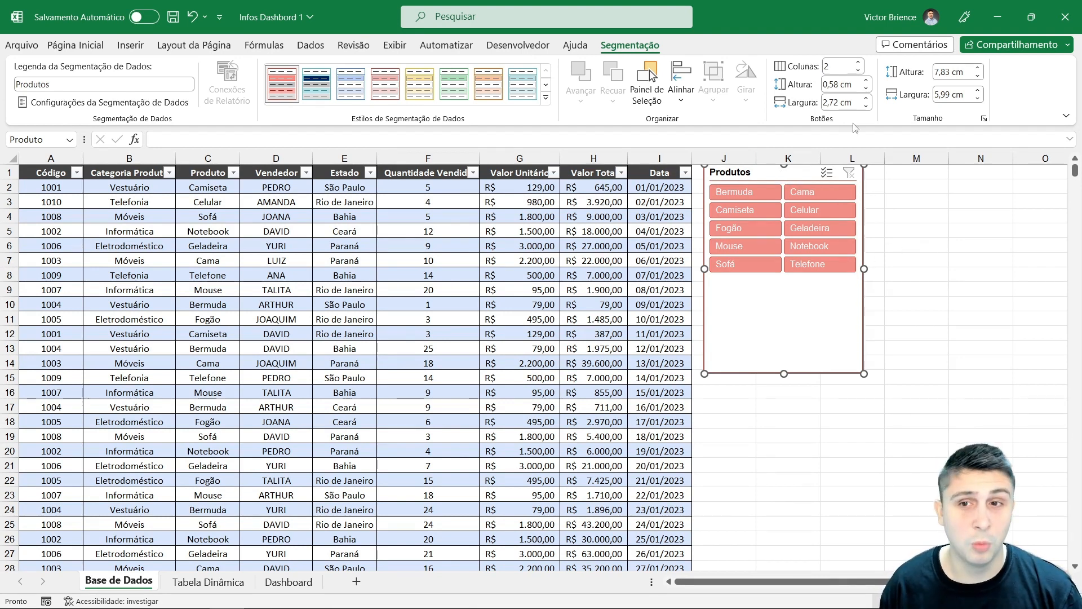
{"action": "left_click", "coordinate": [859, 62]}
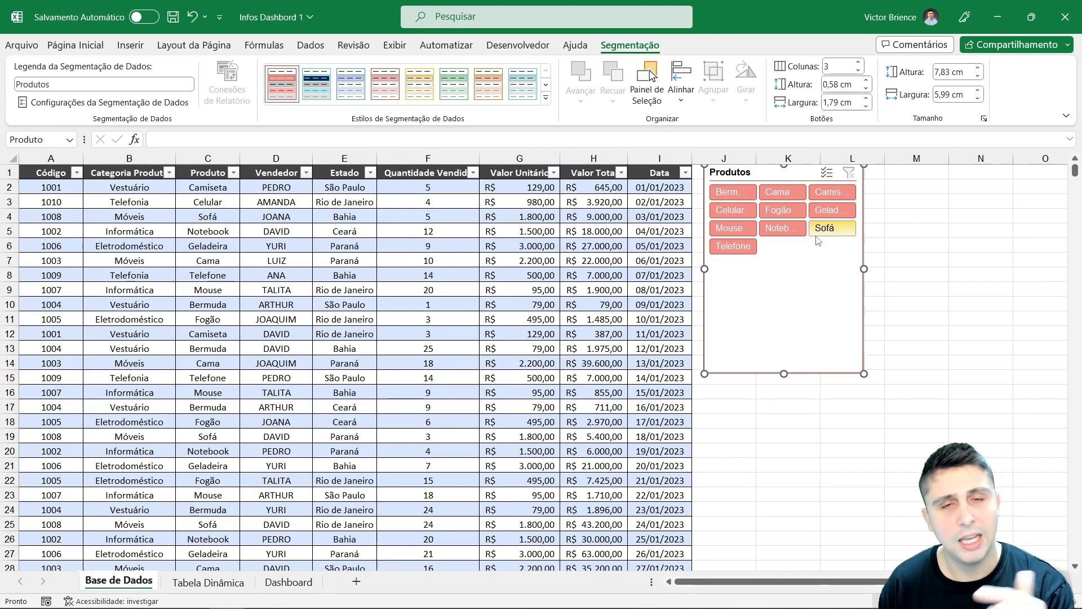
{"action": "left_click", "coordinate": [858, 70]}
{"action": "left_click_drag", "start_coordinate": [785, 373], "coordinate": [801, 281]}
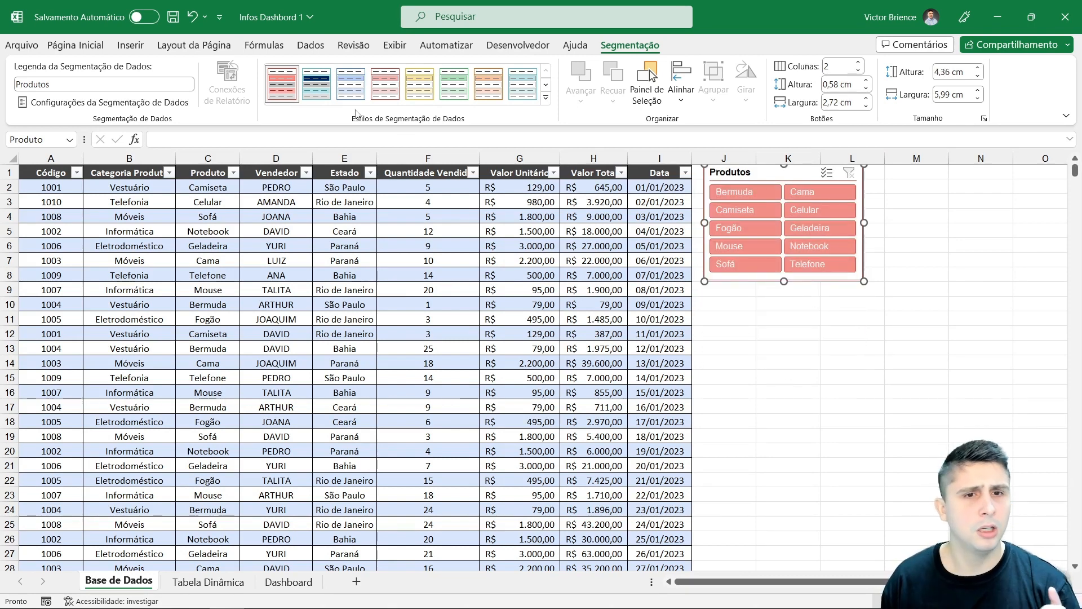
Step: Try the dark blue slicer style, then switch back to the personal light red style and deselect the slicer
{"action": "left_click", "coordinate": [318, 96]}
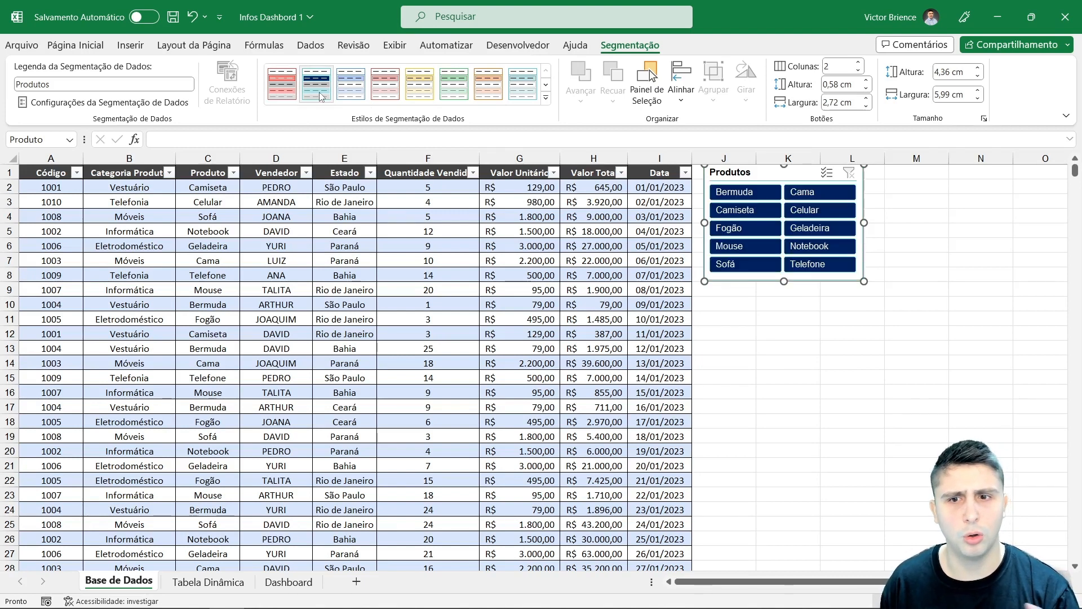
{"action": "left_click", "coordinate": [292, 97]}
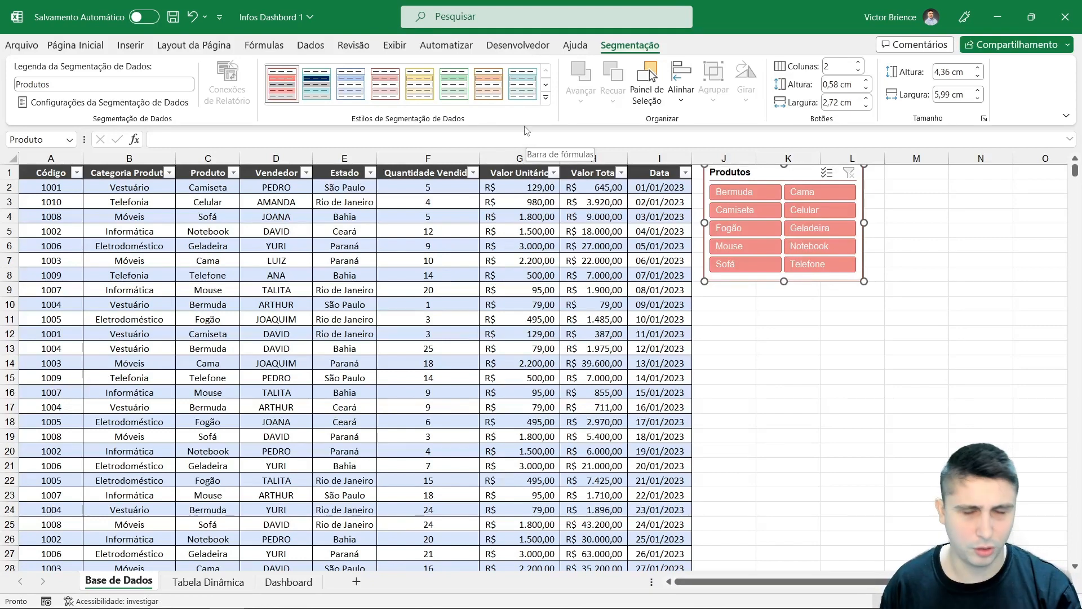
{"action": "left_click", "coordinate": [794, 365]}
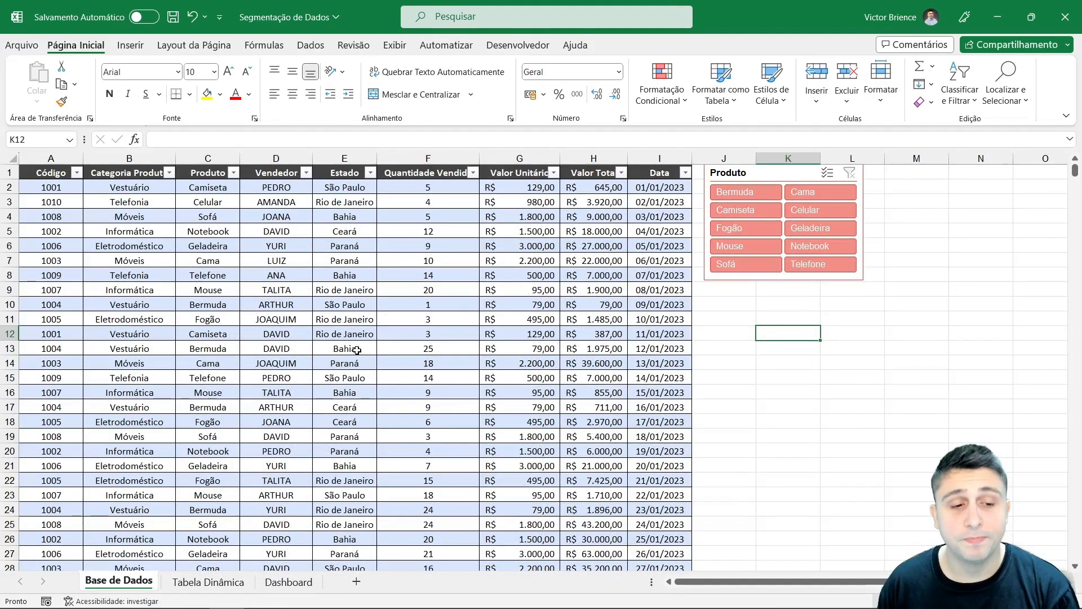
Step: Review the Dashboard, Base de Dados and Tabela Dinâmica sheets and their pivot tables and charts
{"action": "left_click", "coordinate": [287, 581]}
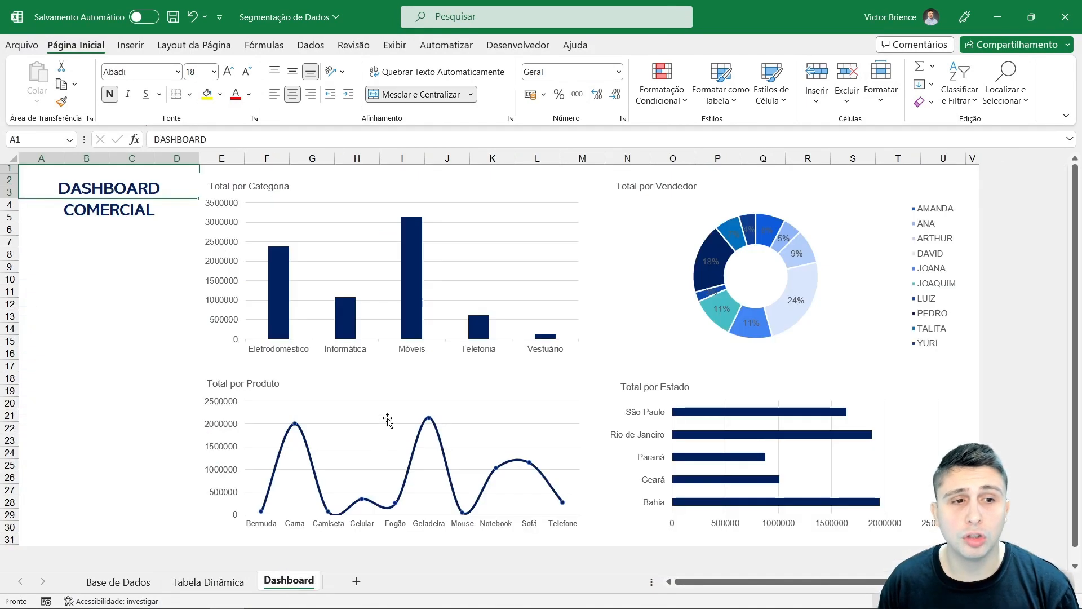
{"action": "left_click", "coordinate": [115, 291]}
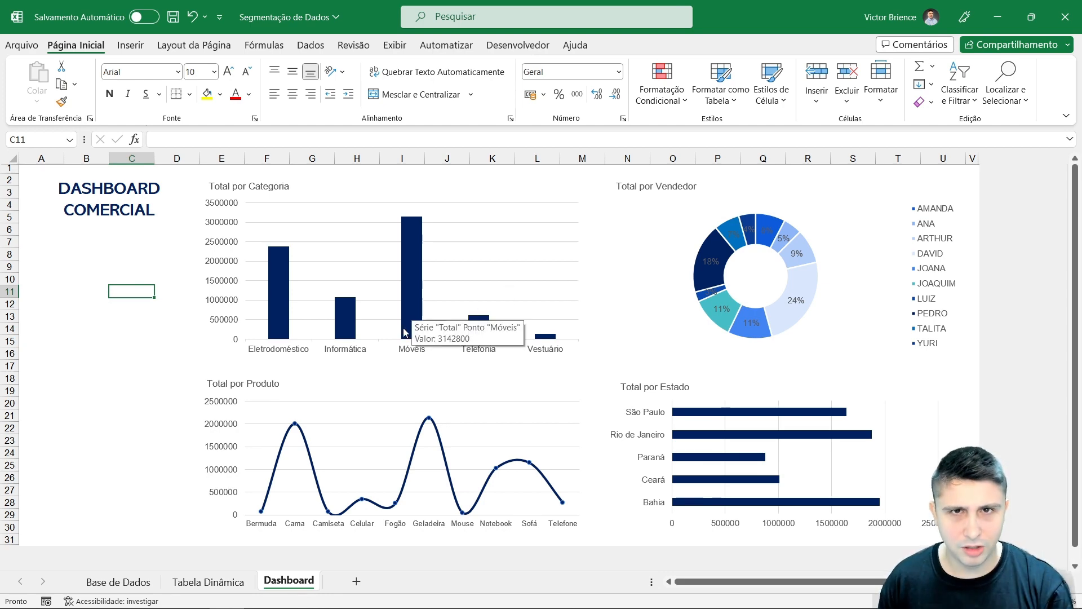
{"action": "left_click", "coordinate": [124, 582]}
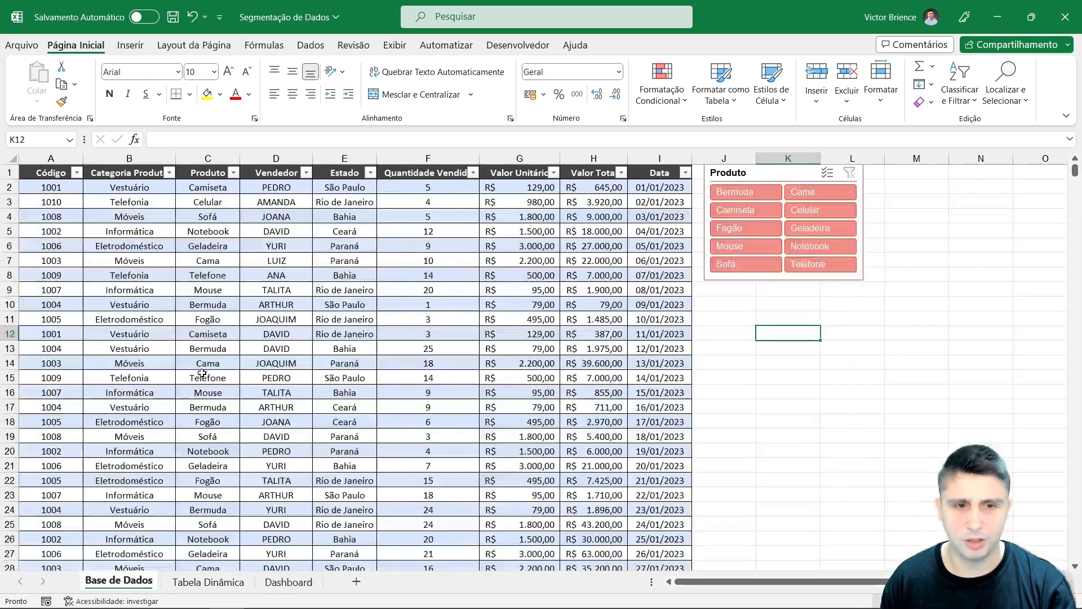
{"action": "left_click", "coordinate": [101, 202]}
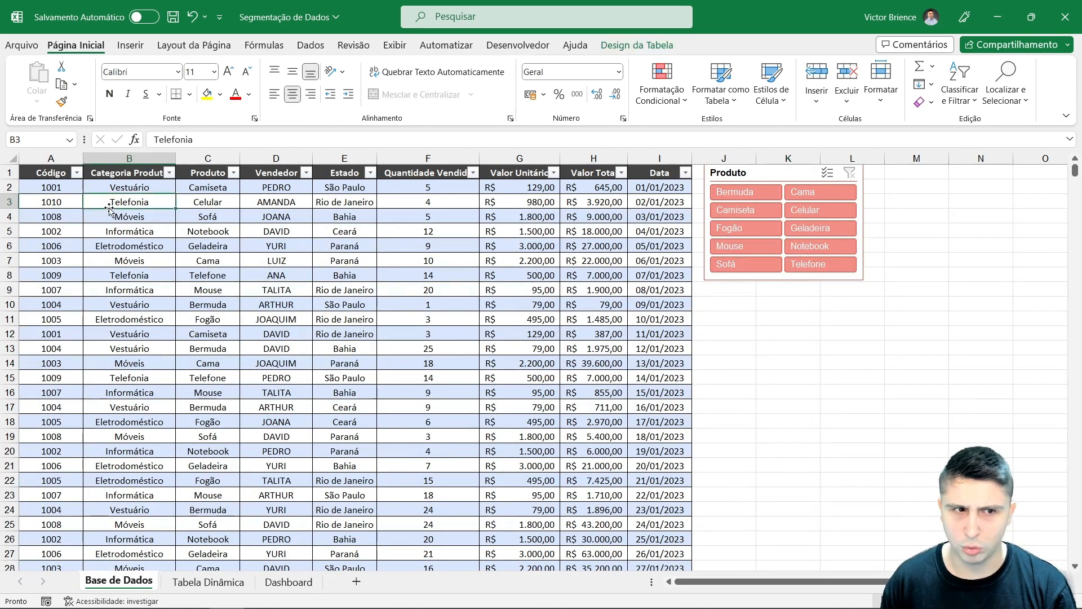
{"action": "left_click", "coordinate": [208, 583]}
{"action": "scroll", "coordinate": [179, 282], "scroll_direction": "down", "scroll_amount": 12}
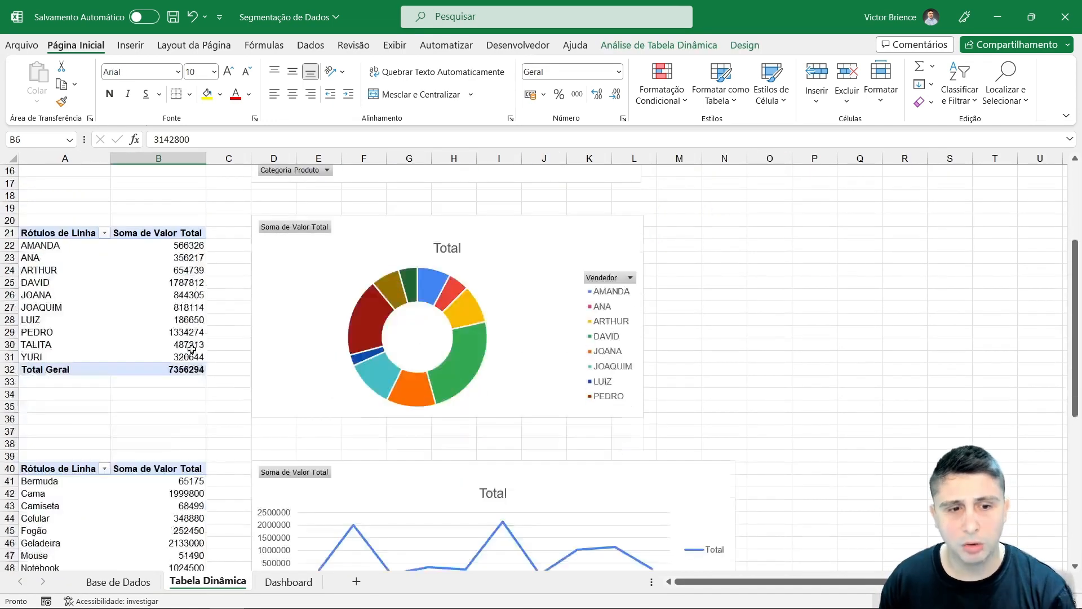
{"action": "scroll", "coordinate": [209, 463], "scroll_direction": "up", "scroll_amount": 12}
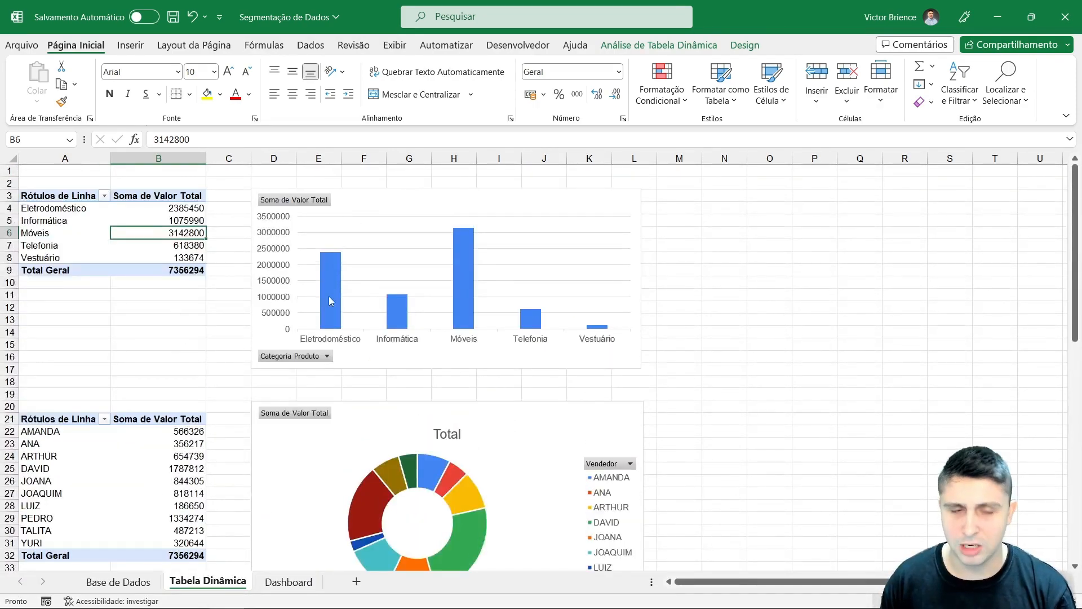
{"action": "scroll", "coordinate": [382, 309], "scroll_direction": "down", "scroll_amount": 9}
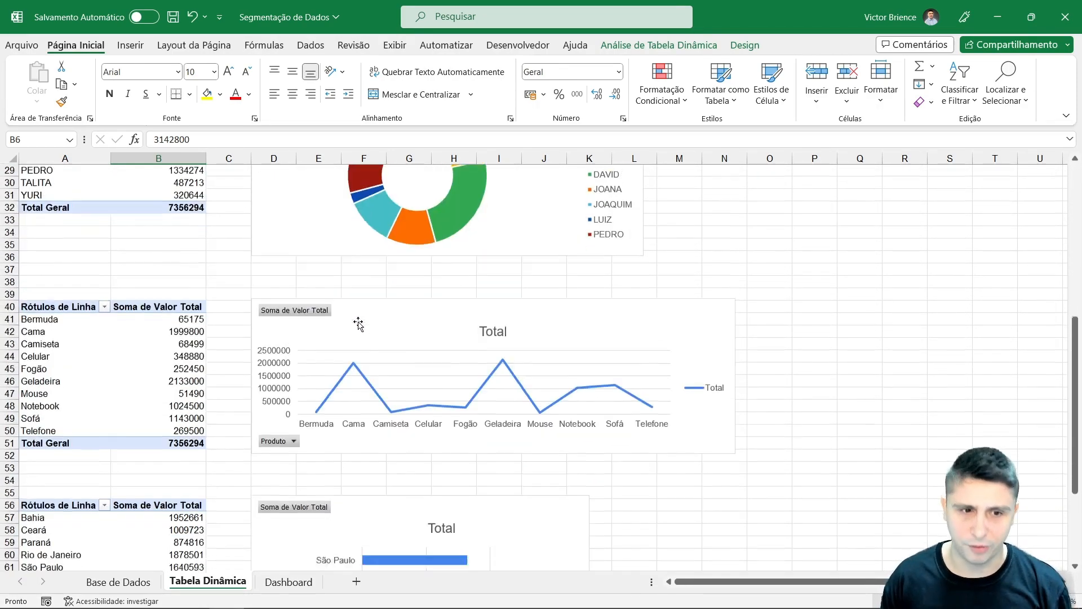
{"action": "scroll", "coordinate": [359, 324], "scroll_direction": "down", "scroll_amount": 2}
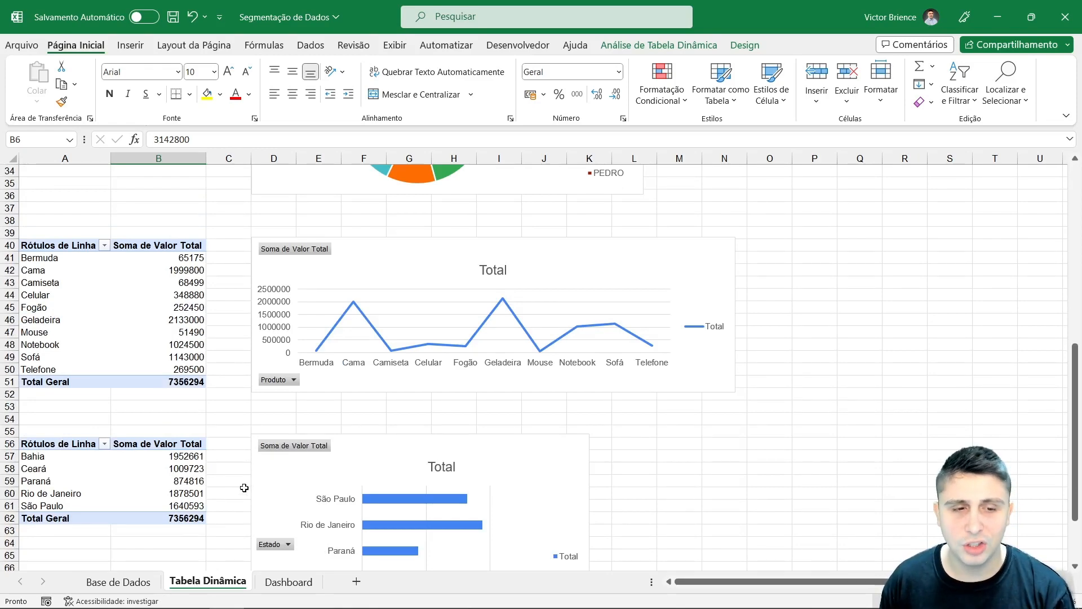
{"action": "scroll", "coordinate": [356, 389], "scroll_direction": "up", "scroll_amount": 9}
{"action": "scroll", "coordinate": [356, 389], "scroll_direction": "up", "scroll_amount": 2}
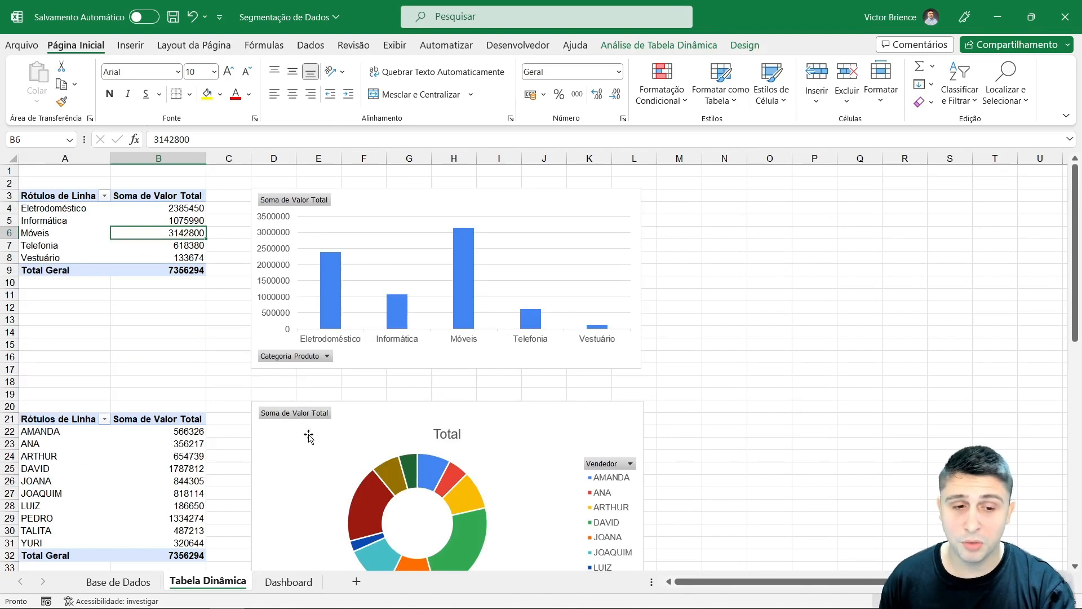
{"action": "left_click", "coordinate": [290, 584]}
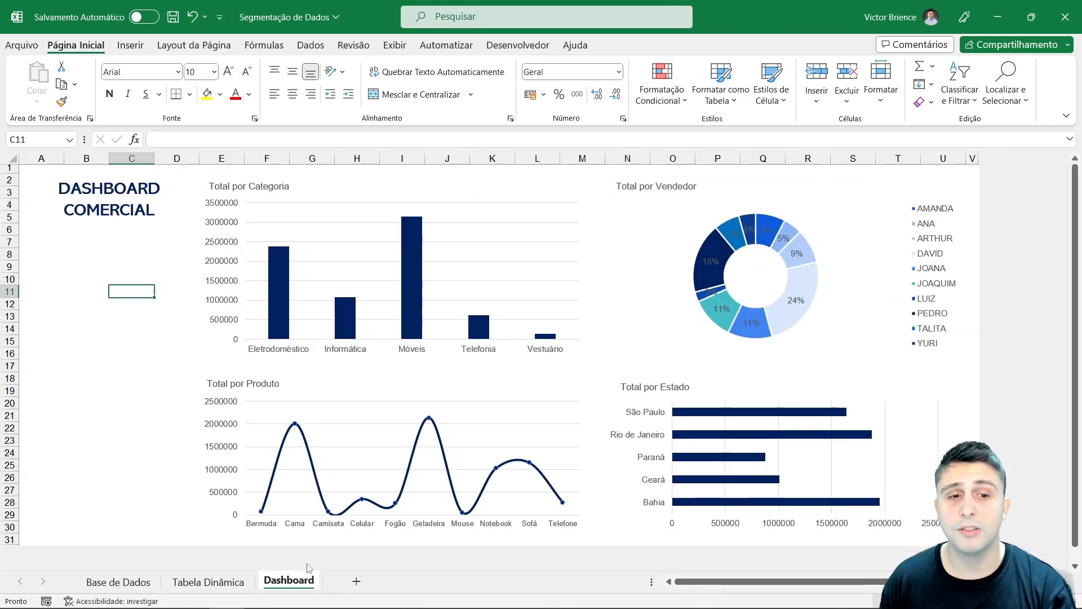
Step: Examine the dashboard charts and the empty area below the DASHBOARD COMERCIAL title
{"action": "left_click", "coordinate": [447, 192]}
{"action": "left_click", "coordinate": [768, 192]}
{"action": "left_click", "coordinate": [481, 377]}
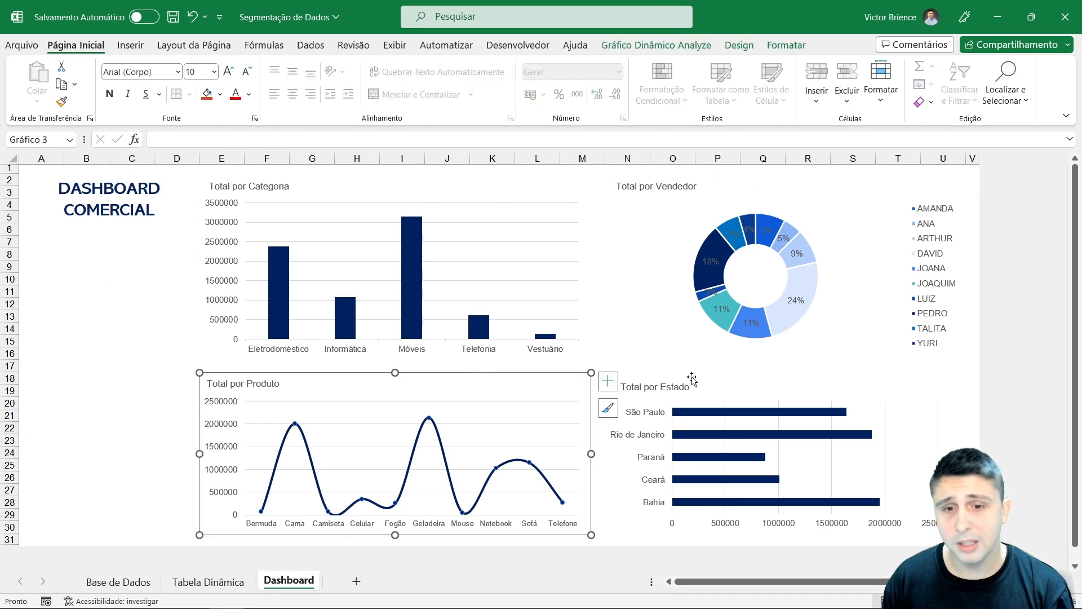
{"action": "left_click", "coordinate": [736, 382]}
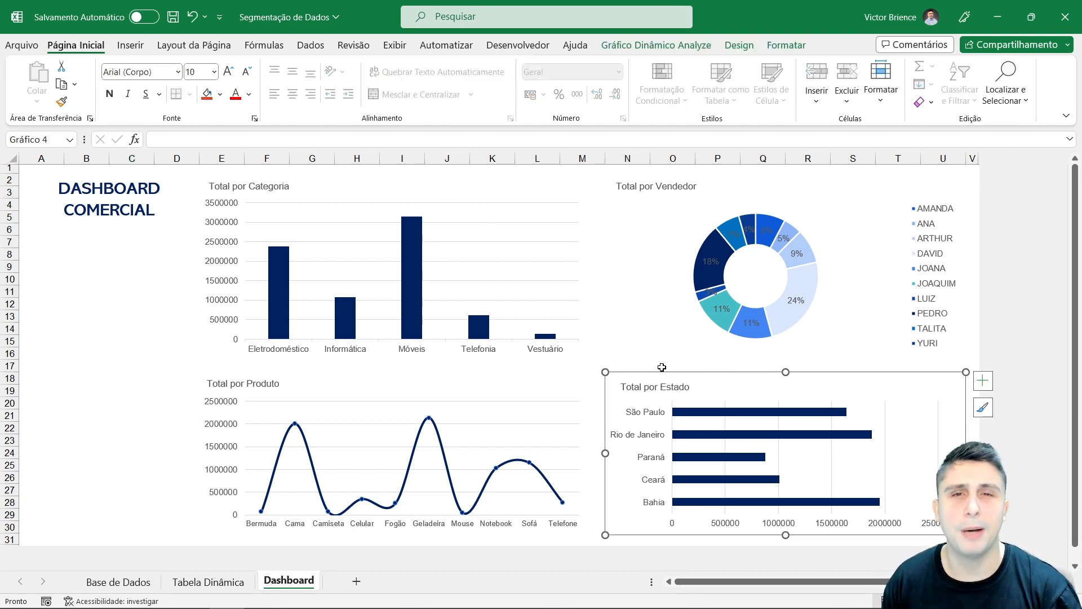
{"action": "left_click", "coordinate": [42, 209]}
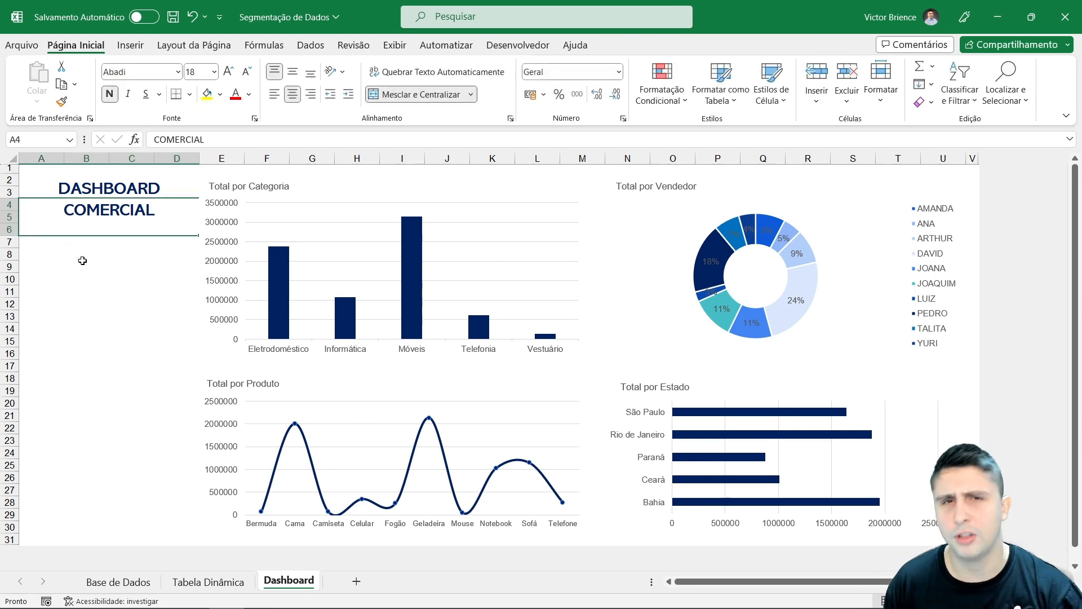
{"action": "left_click", "coordinate": [96, 286]}
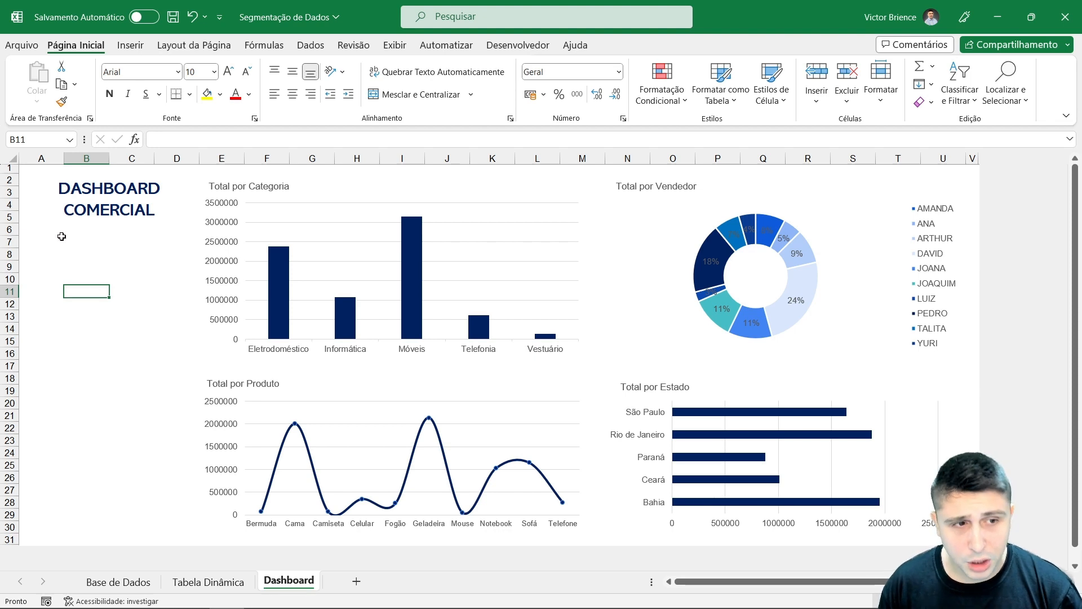
{"action": "left_click_drag", "start_coordinate": [56, 241], "coordinate": [161, 320]}
{"action": "left_click_drag", "start_coordinate": [39, 366], "coordinate": [161, 425]}
{"action": "left_click", "coordinate": [89, 277]}
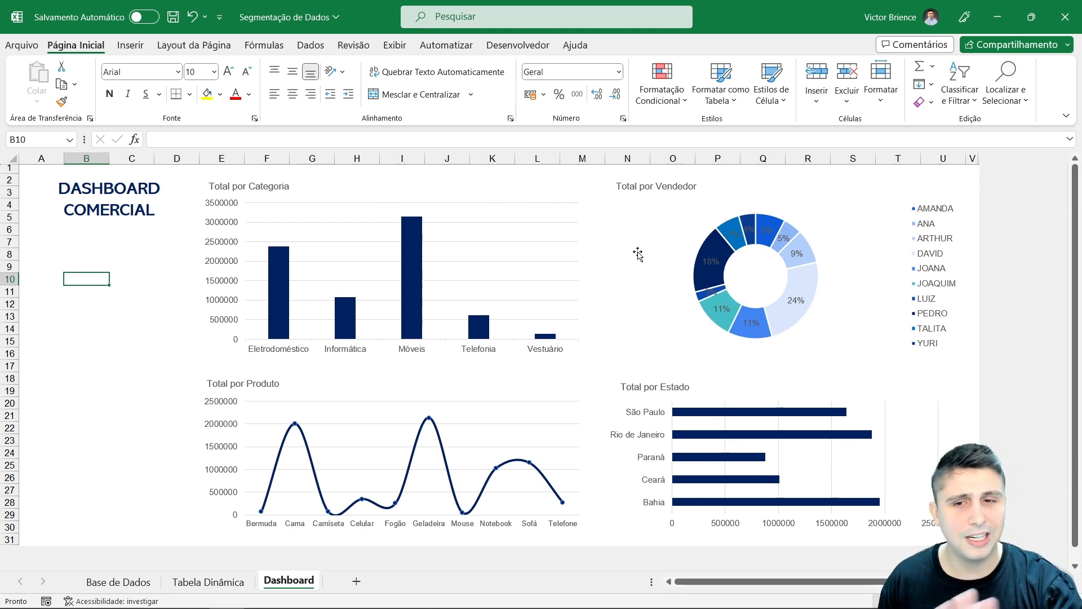
Step: Insert a Código slicer from the Total por Categoria pivot chart
{"action": "left_click", "coordinate": [405, 182]}
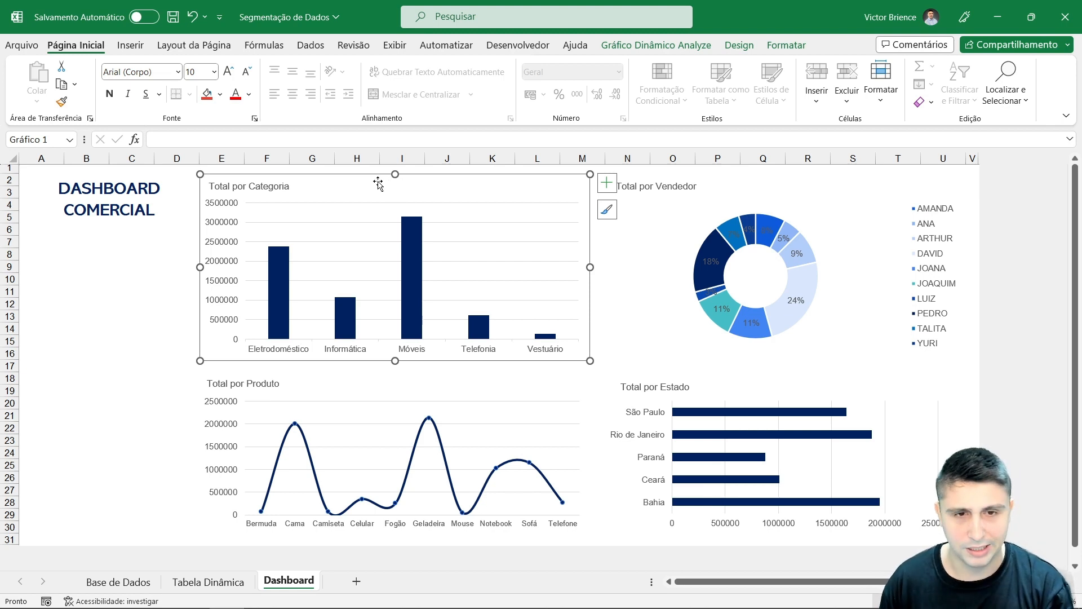
{"action": "left_click", "coordinate": [657, 46]}
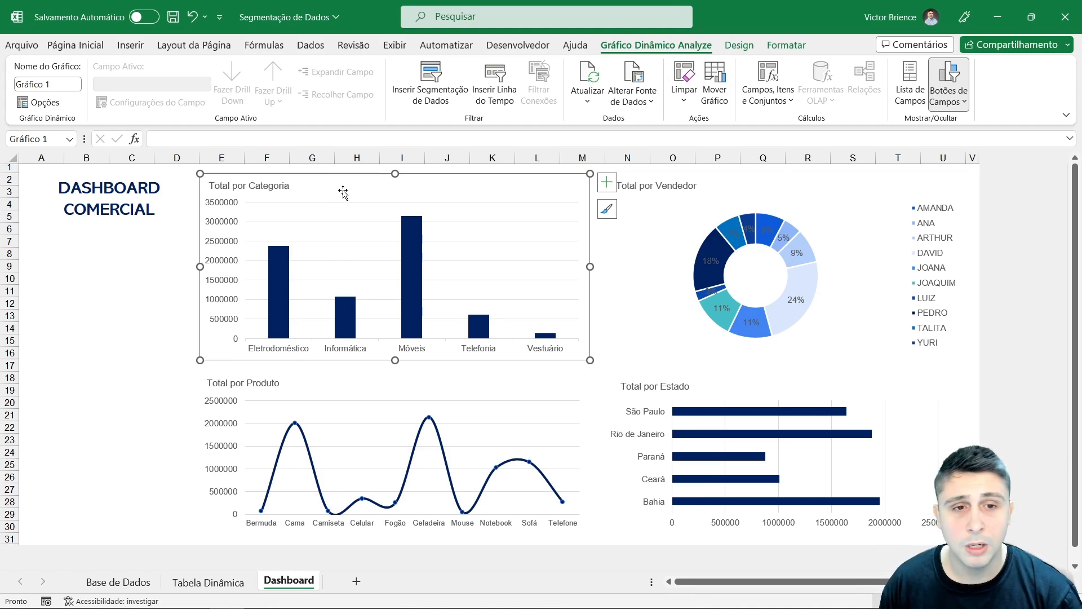
{"action": "left_click", "coordinate": [417, 100]}
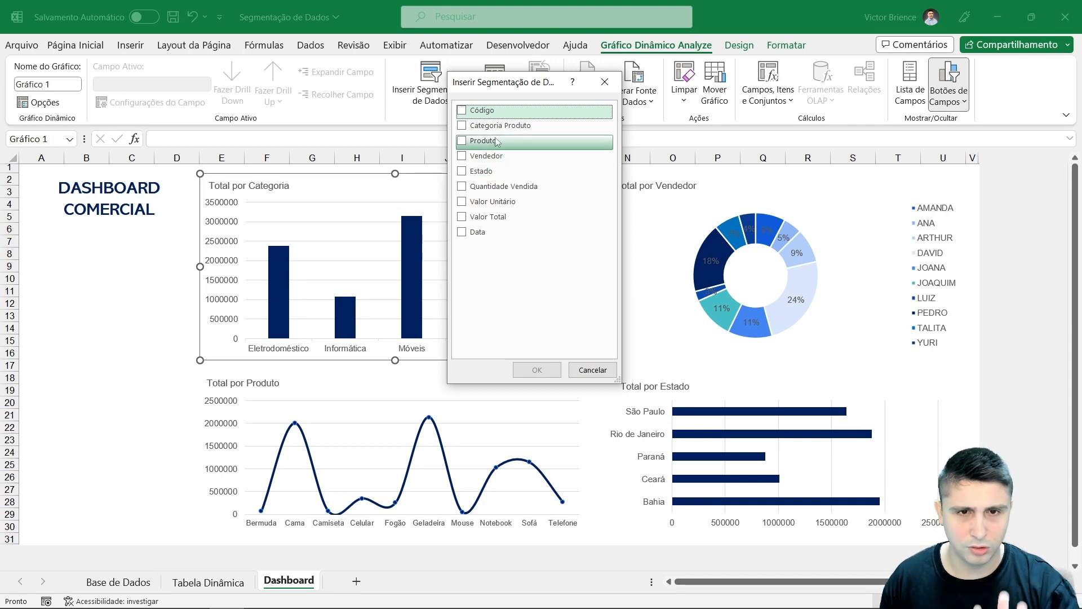
{"action": "left_click", "coordinate": [480, 111]}
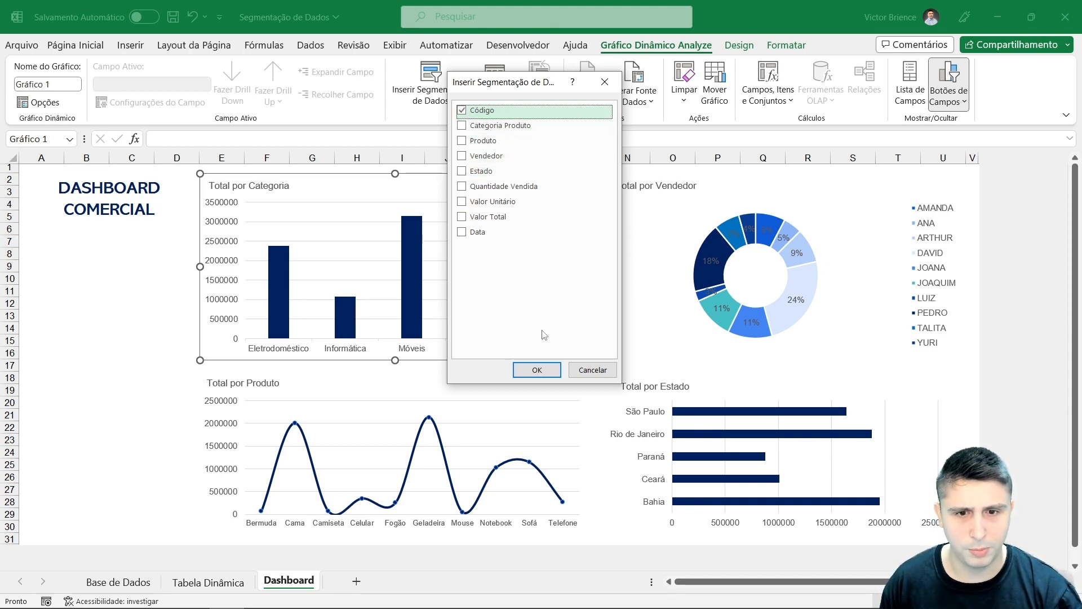
{"action": "left_click", "coordinate": [537, 370]}
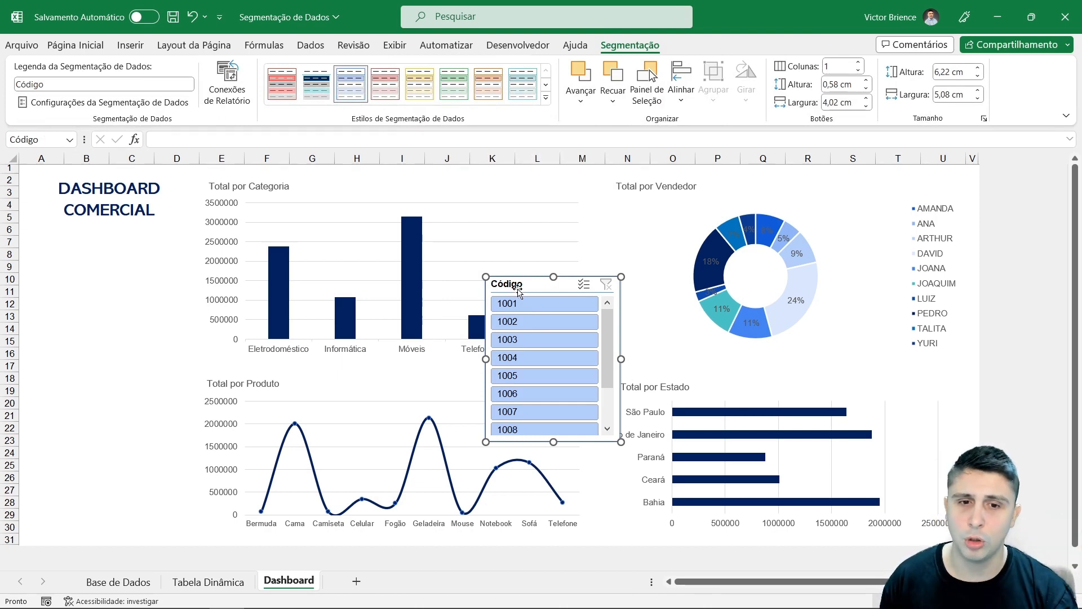
Step: Place the Código slicer below the DASHBOARD COMERCIAL title, widen it to about 6 cm, and apply the dark blue slicer style
{"action": "left_click_drag", "start_coordinate": [523, 289], "coordinate": [65, 240]}
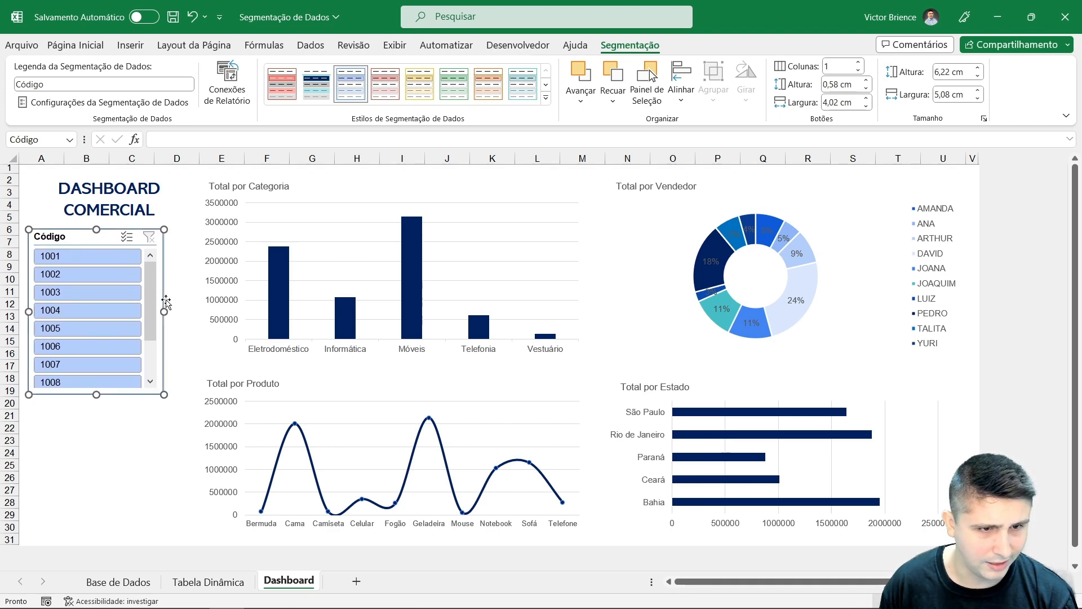
{"action": "left_click_drag", "start_coordinate": [166, 310], "coordinate": [189, 311]}
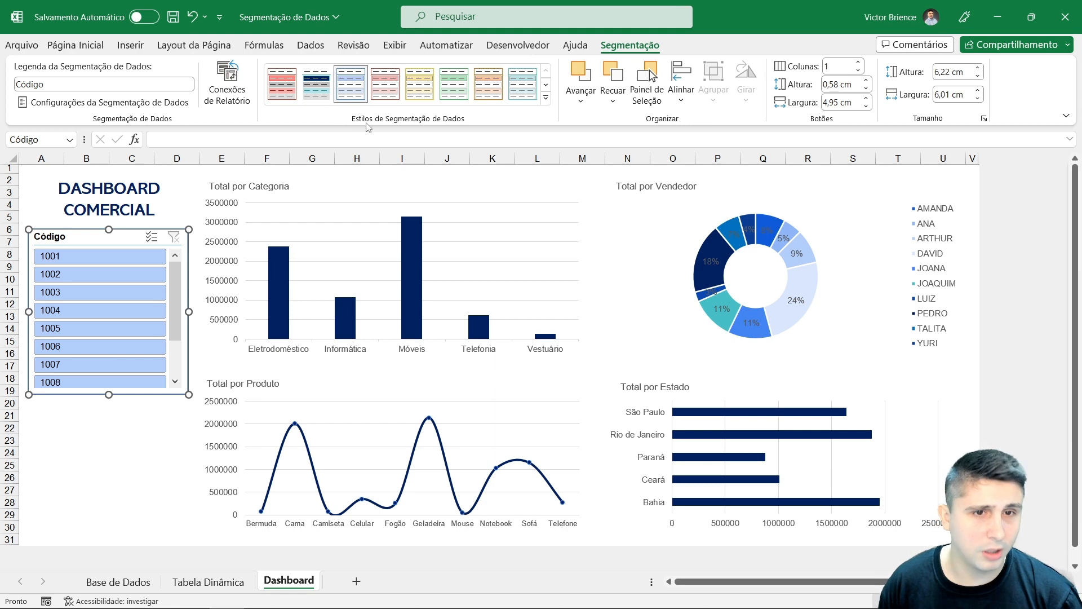
{"action": "left_click", "coordinate": [317, 84]}
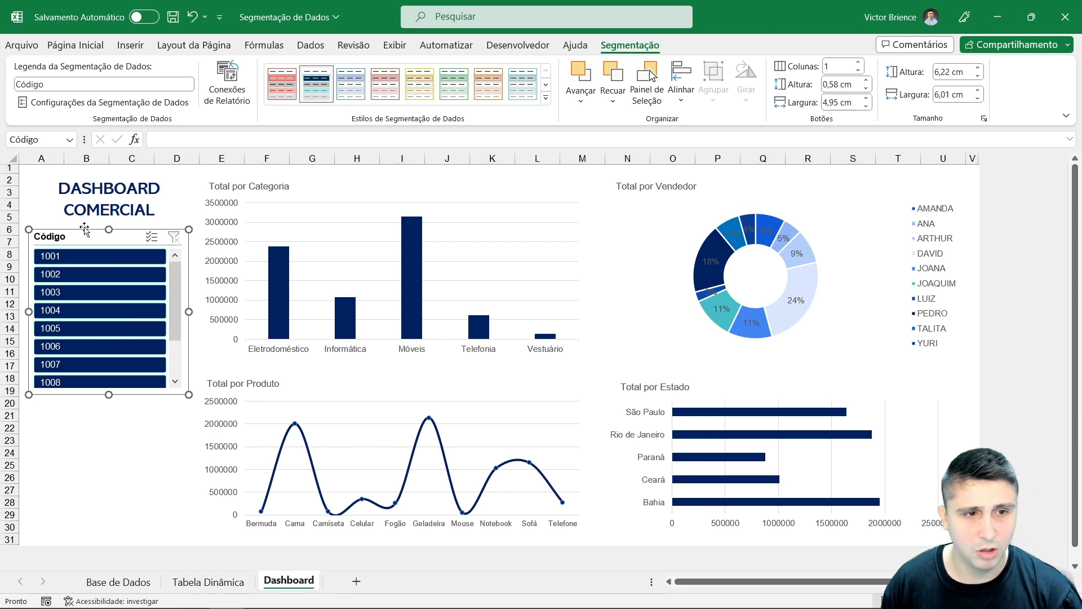
{"action": "left_click", "coordinate": [106, 426]}
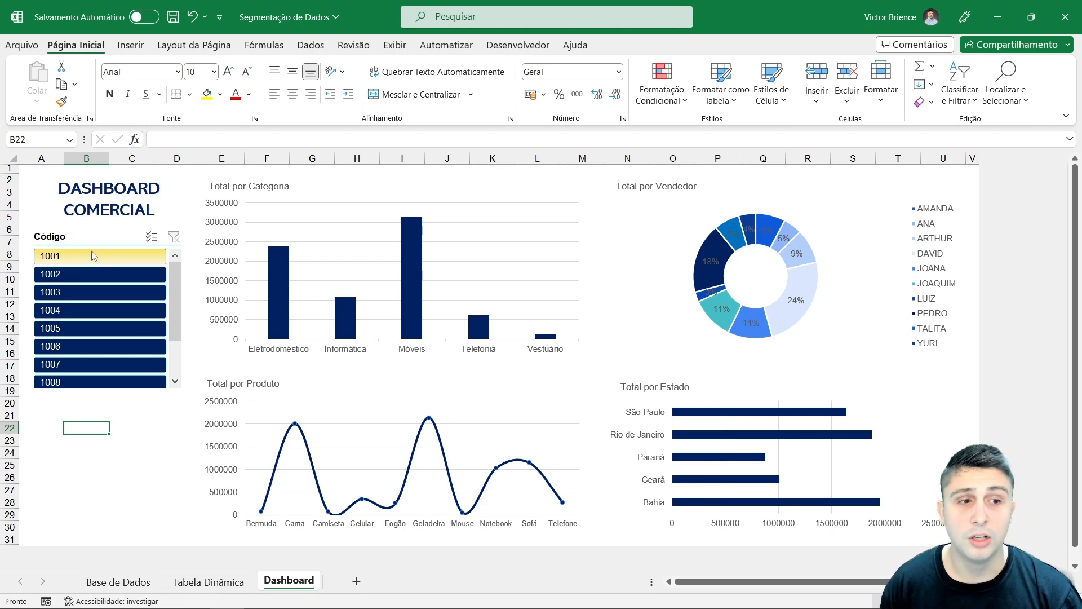
Step: Arrange the Código slicer's buttons in 2 columns and shrink it to about 4.26 cm tall
{"action": "mouse_move", "coordinate": [417, 261]}
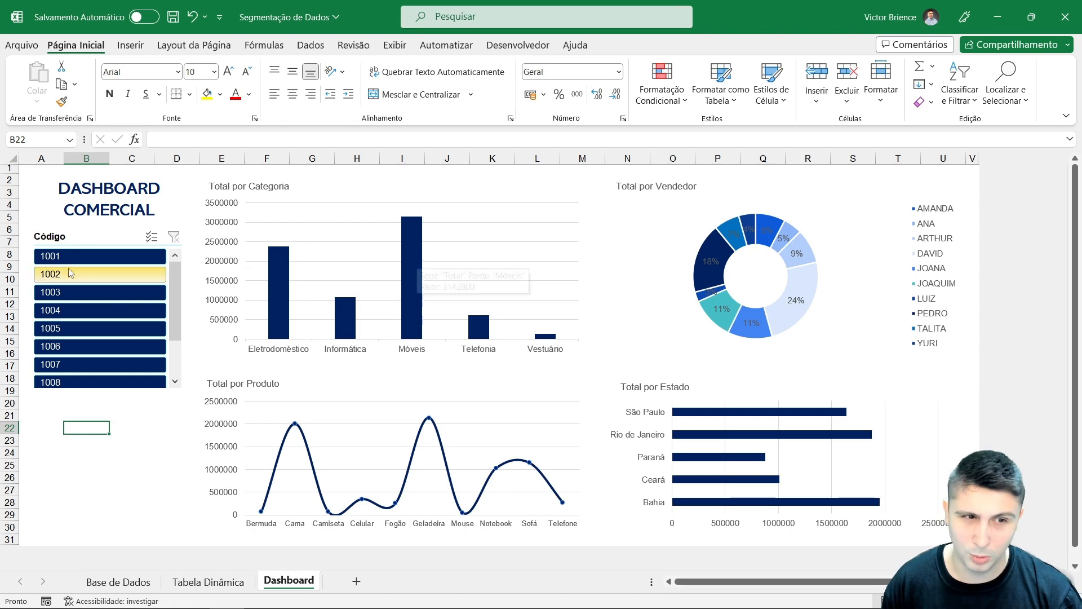
{"action": "left_click", "coordinate": [93, 237]}
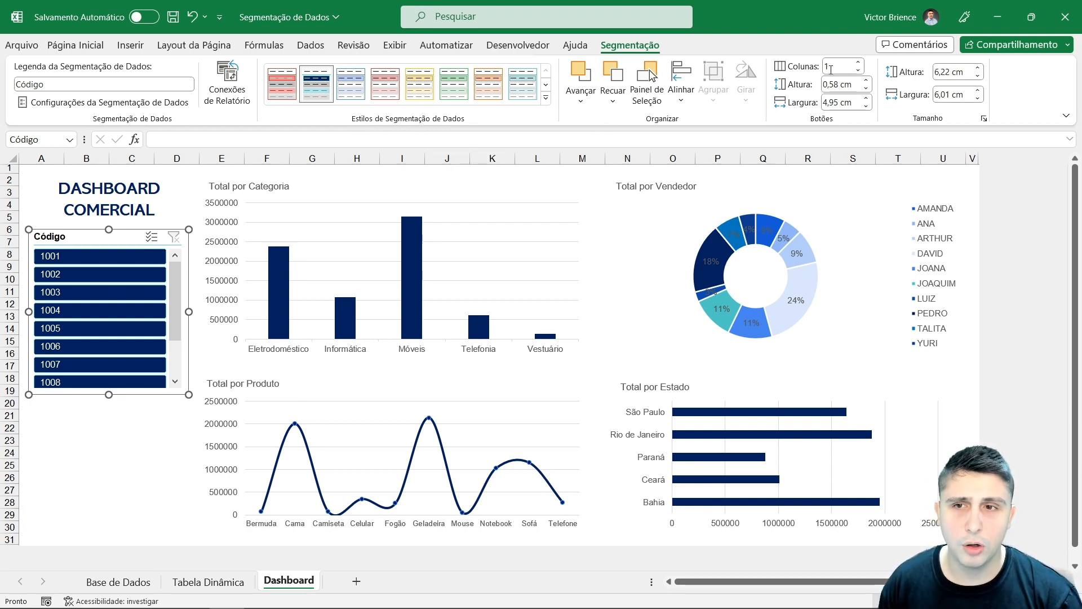
{"action": "left_click", "coordinate": [858, 63]}
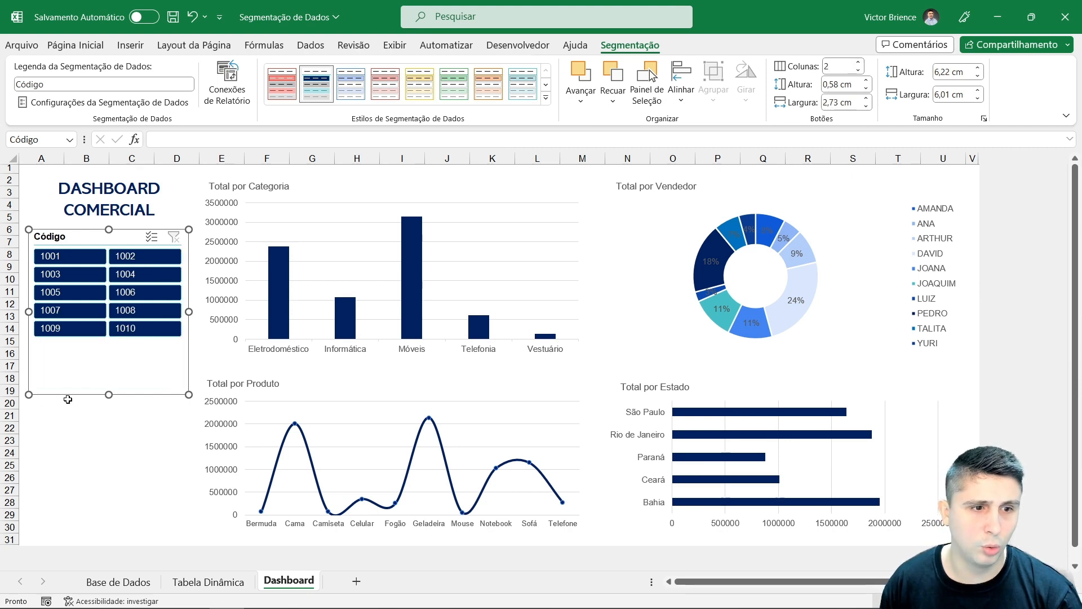
{"action": "left_click_drag", "start_coordinate": [109, 395], "coordinate": [118, 343]}
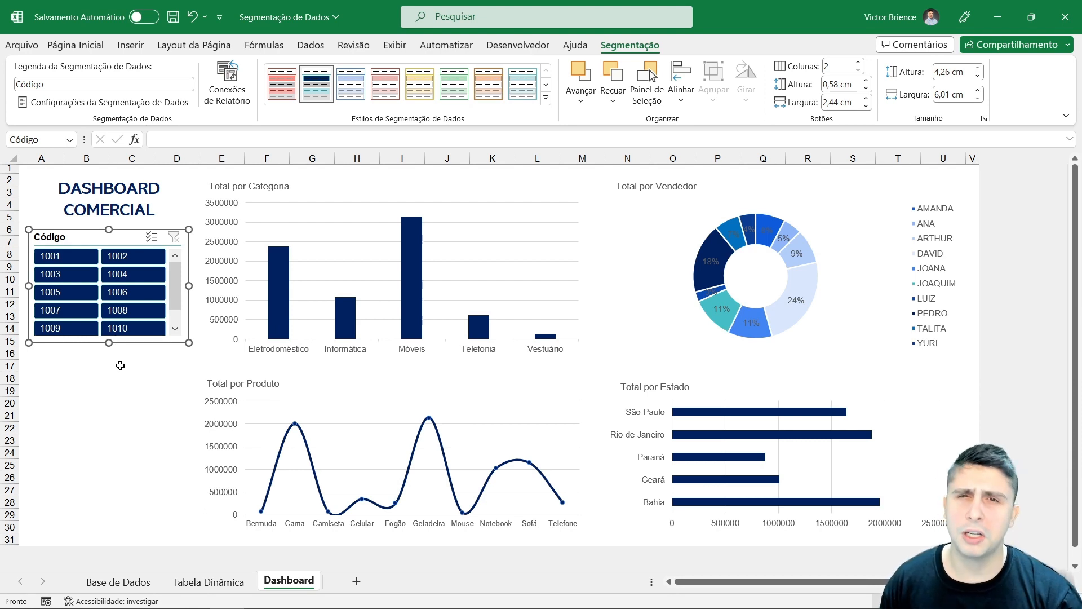
Step: Filter the dashboard on code 1001 with the slicer, then clear the filter
{"action": "left_click", "coordinate": [78, 261]}
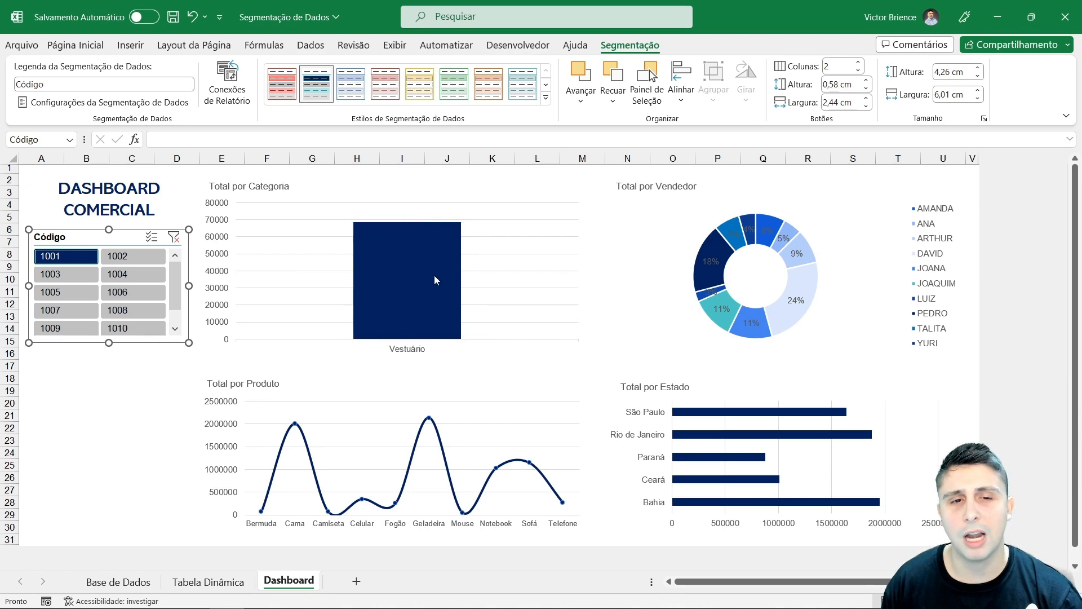
{"action": "mouse_move", "coordinate": [416, 280]}
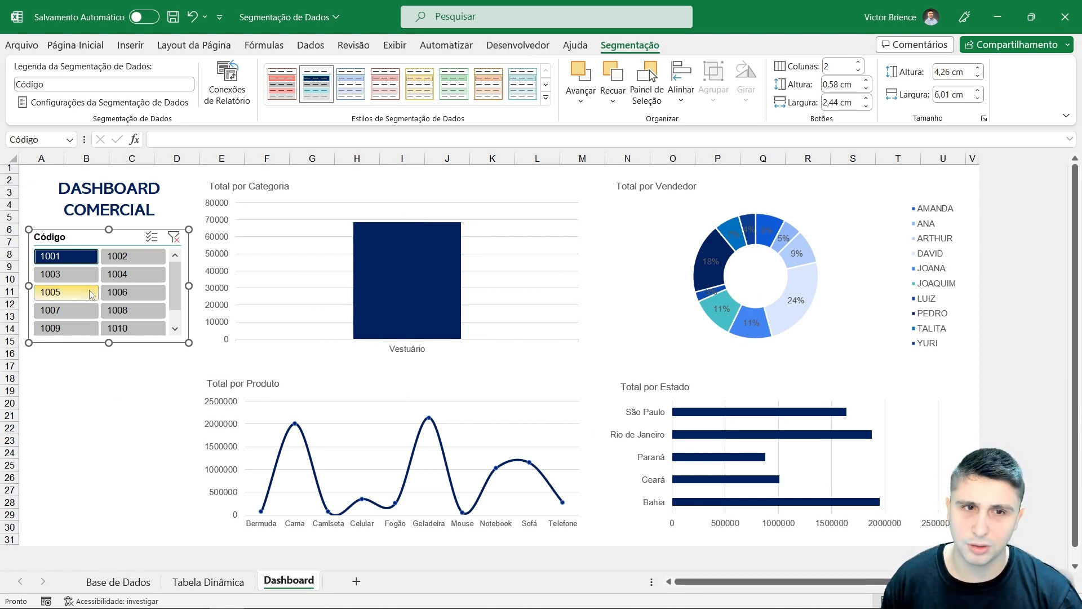
{"action": "left_click", "coordinate": [173, 237]}
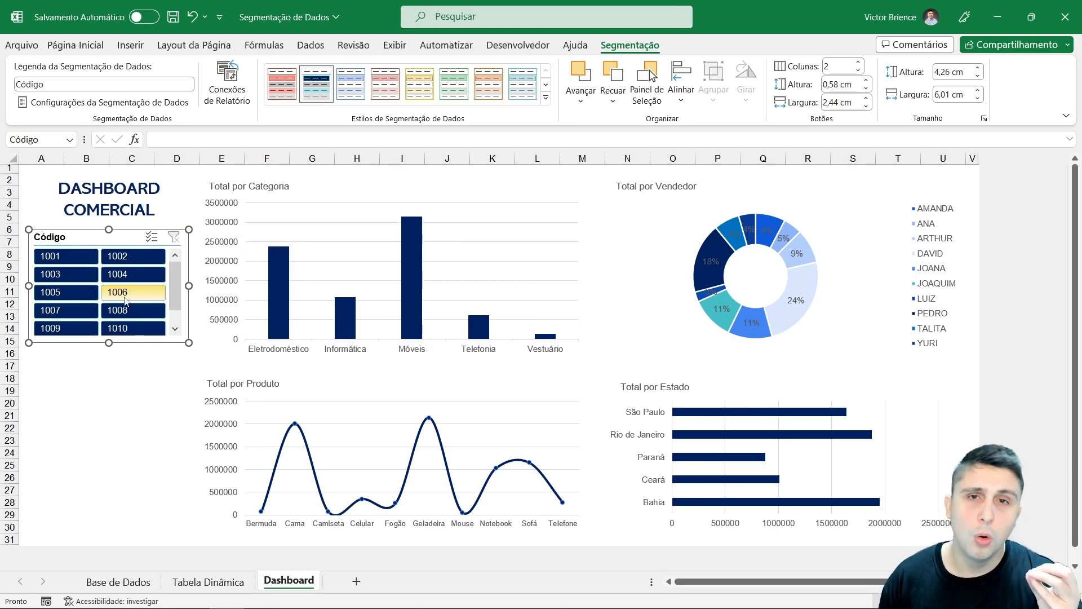
Step: Connect the Código slicer to the Tabela dinâmica3, Tabela dinâmica4 and Tabela dinâmica5 pivot tables through its report connections
{"action": "right_click", "coordinate": [85, 241]}
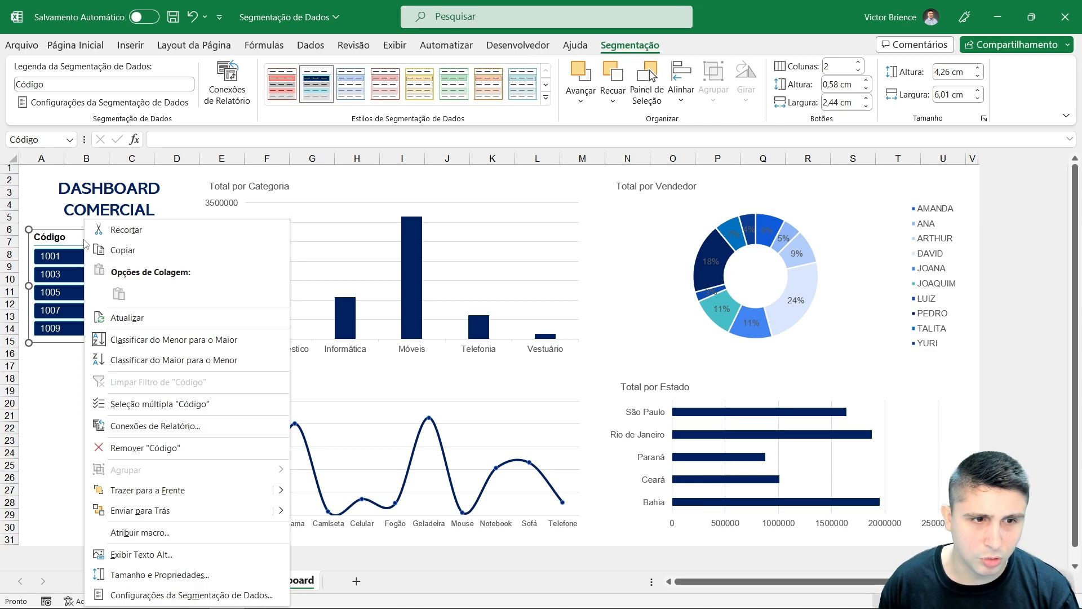
{"action": "left_click", "coordinate": [136, 426]}
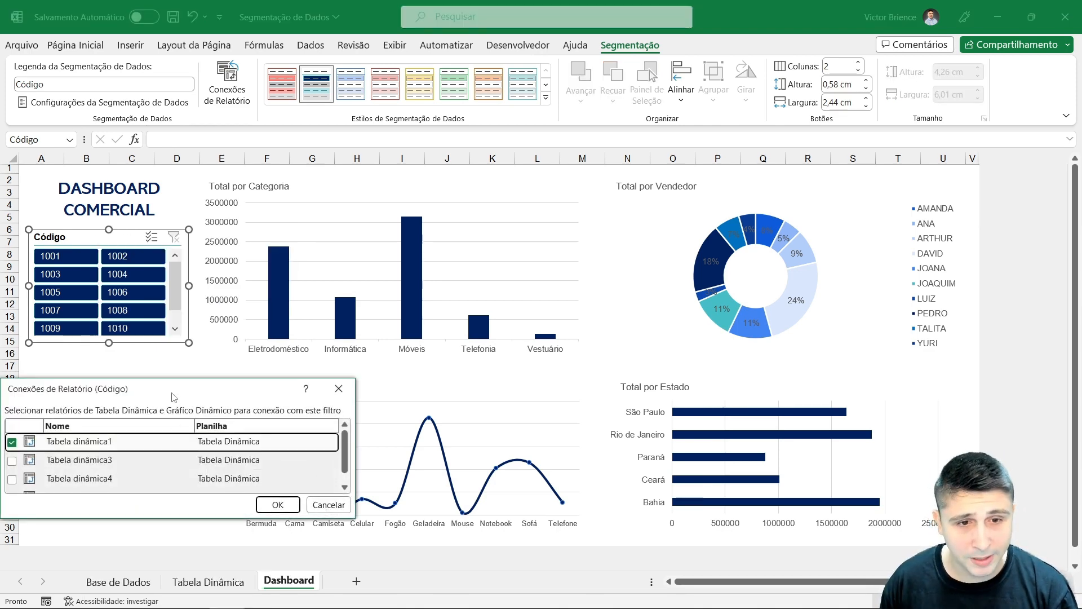
{"action": "left_click_drag", "start_coordinate": [173, 397], "coordinate": [484, 245]}
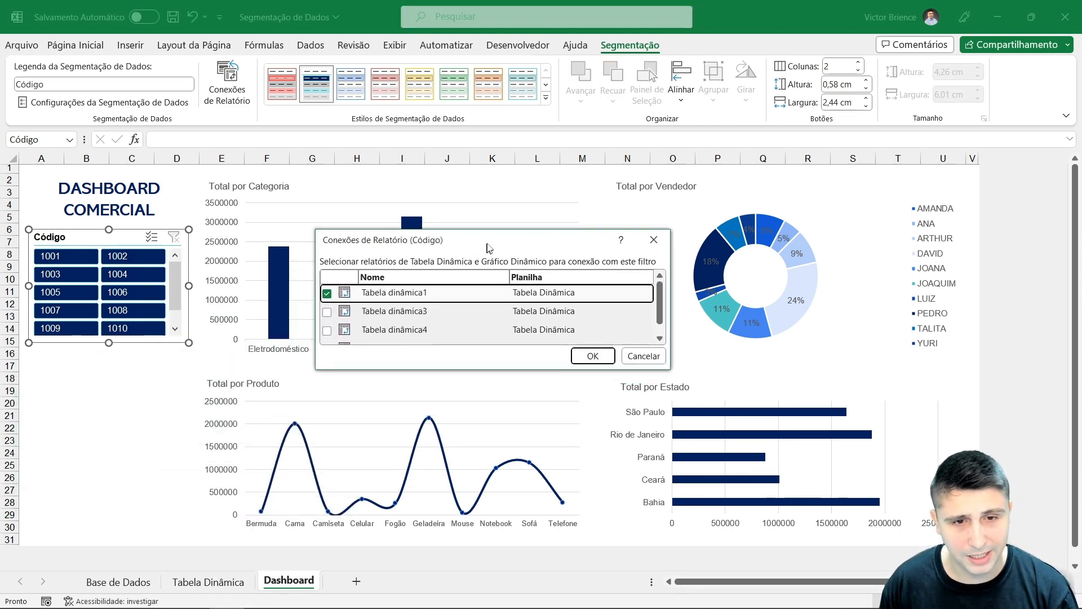
{"action": "left_click", "coordinate": [323, 309]}
{"action": "scroll", "coordinate": [333, 324], "scroll_direction": "down", "scroll_amount": 1}
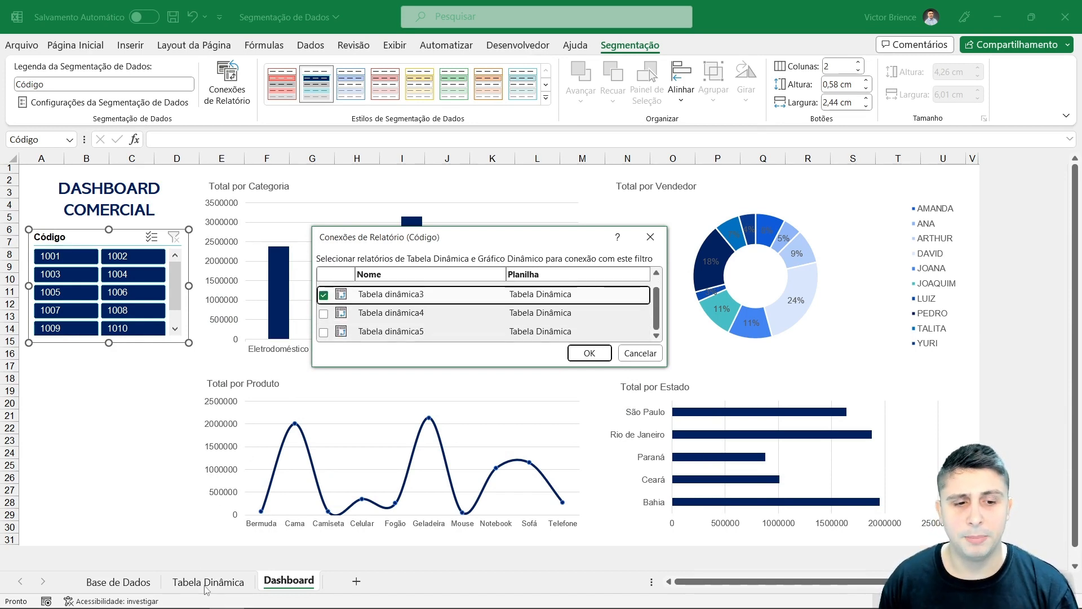
{"action": "left_click", "coordinate": [323, 313]}
{"action": "left_click", "coordinate": [324, 332]}
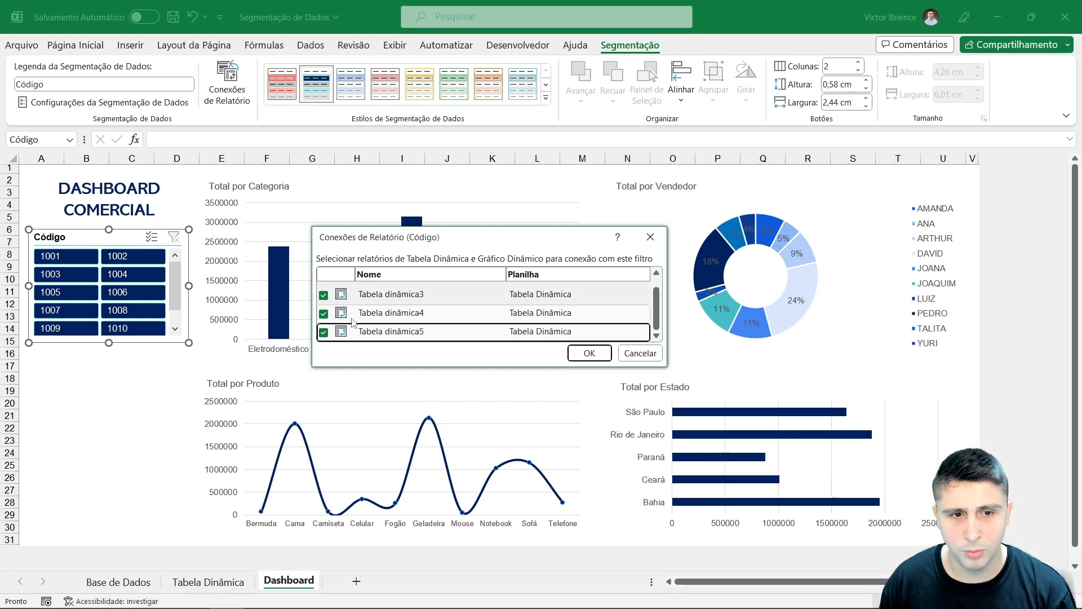
{"action": "scroll", "coordinate": [353, 321], "scroll_direction": "up", "scroll_amount": 1}
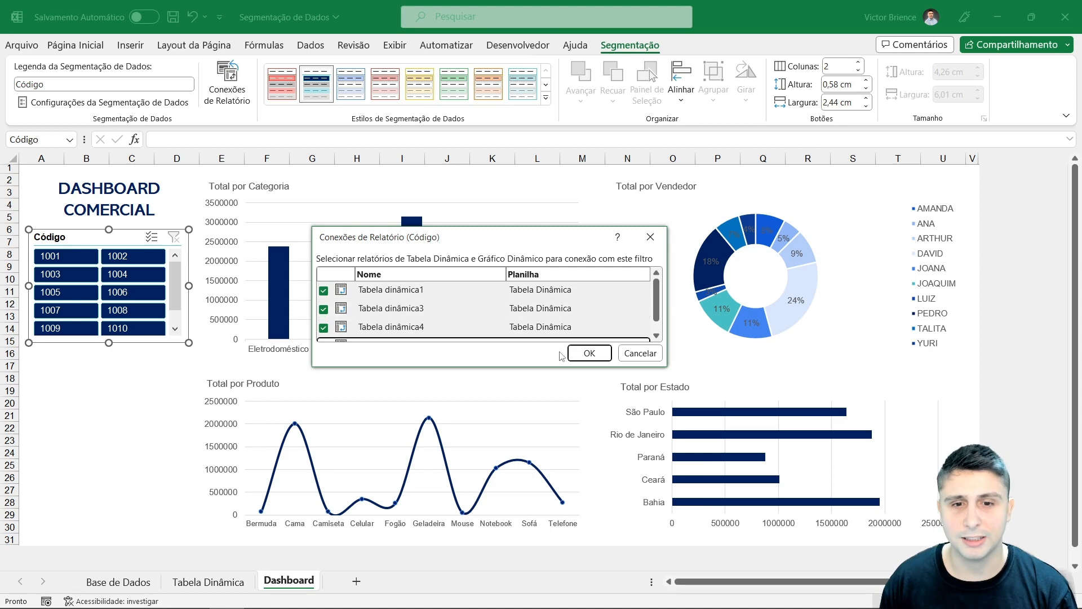
{"action": "left_click", "coordinate": [589, 352]}
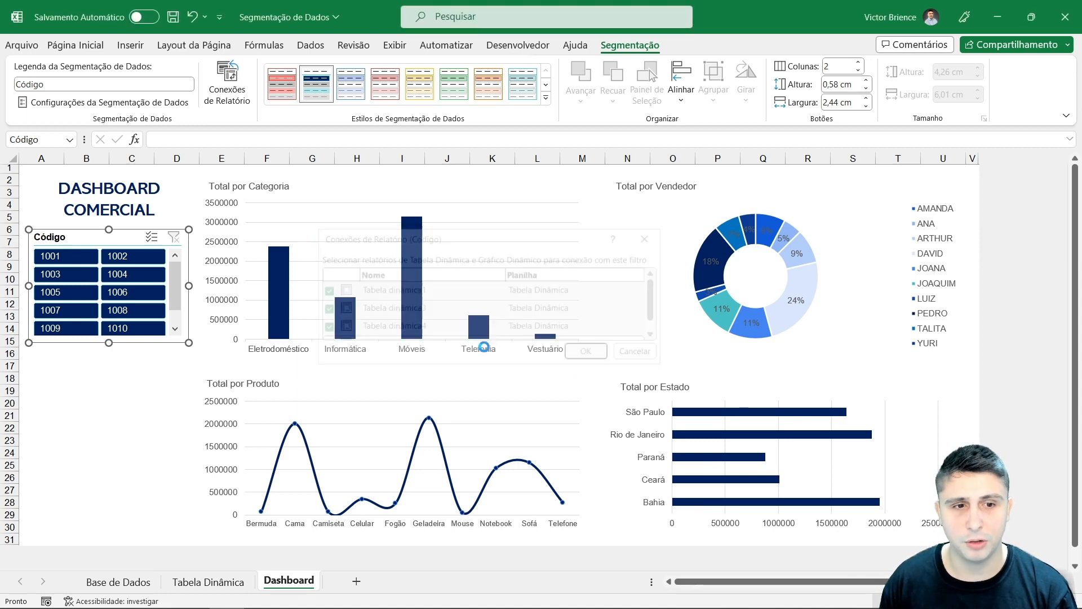
Step: Filter the charts on code 1001, then on codes 1001 to 1006, and clear the slicer filter
{"action": "left_click", "coordinate": [84, 258]}
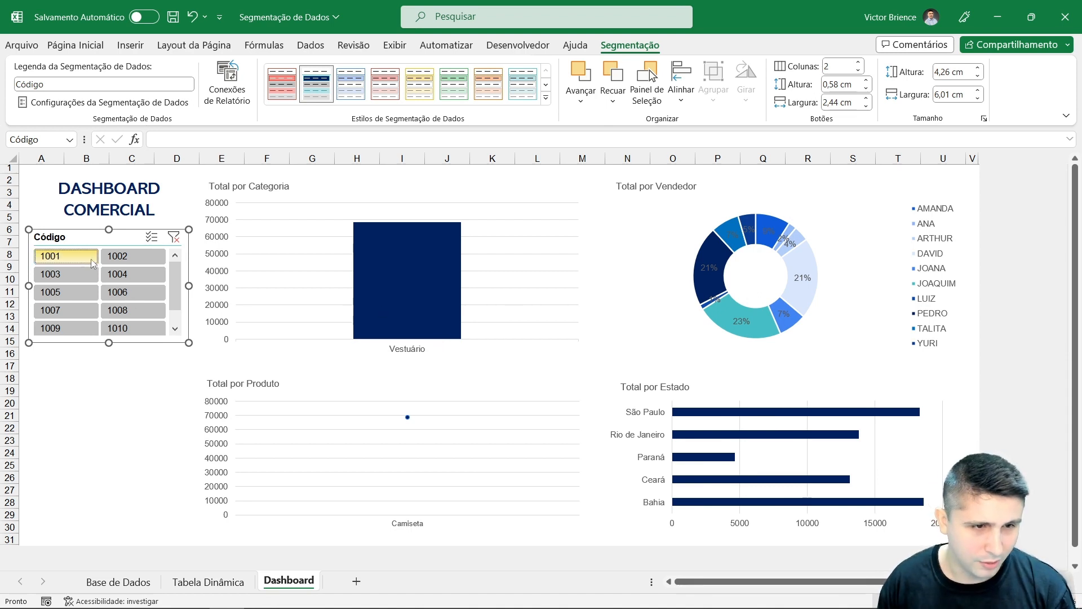
{"action": "left_click_drag", "start_coordinate": [93, 264], "coordinate": [137, 293]}
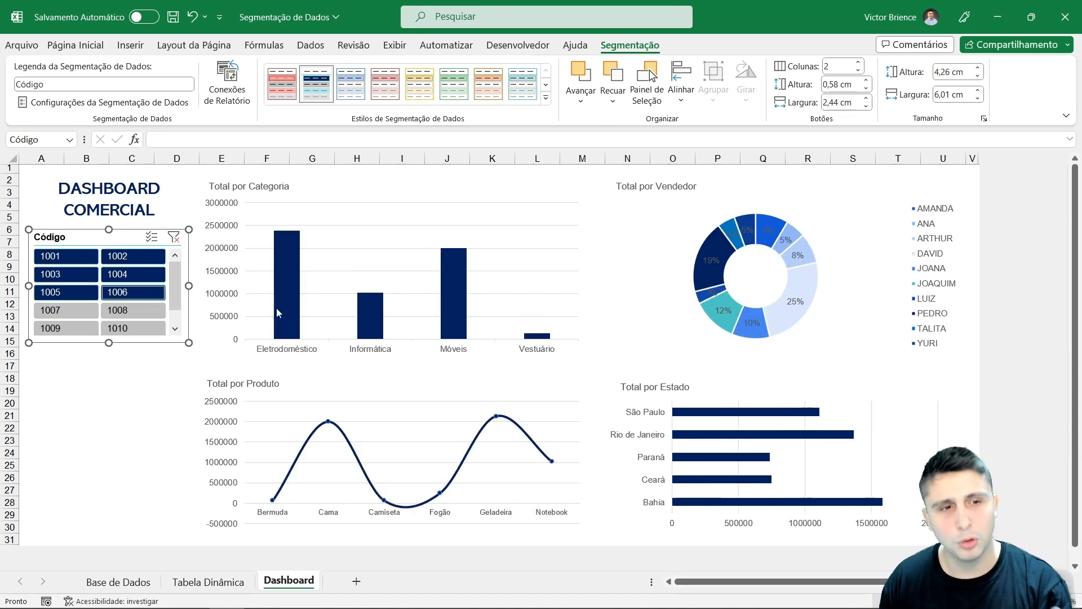
{"action": "left_click", "coordinate": [177, 239]}
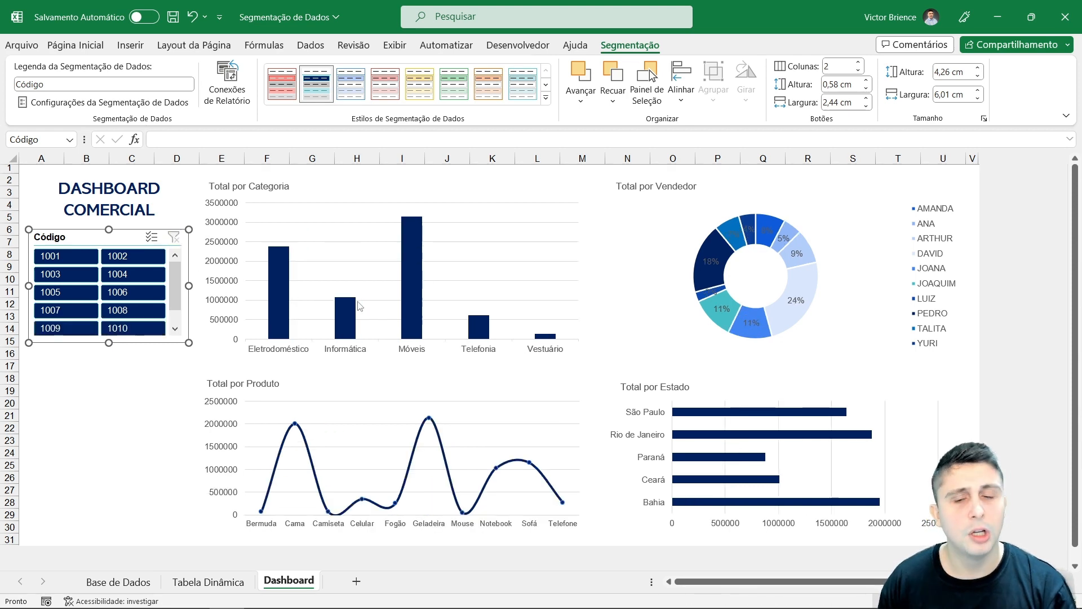
{"action": "left_click", "coordinate": [133, 387]}
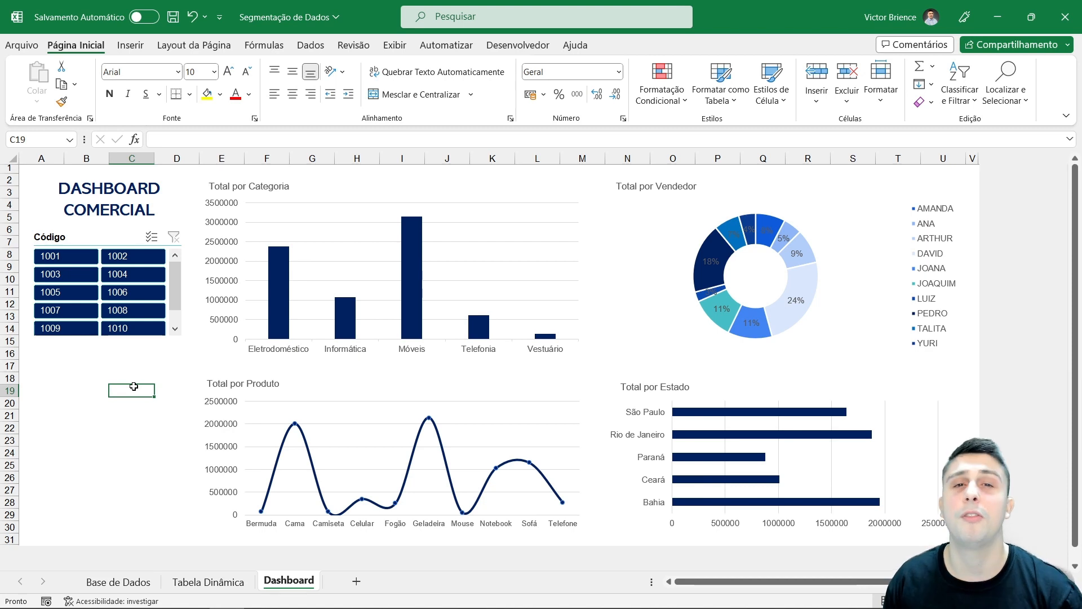
{"action": "left_click", "coordinate": [86, 241]}
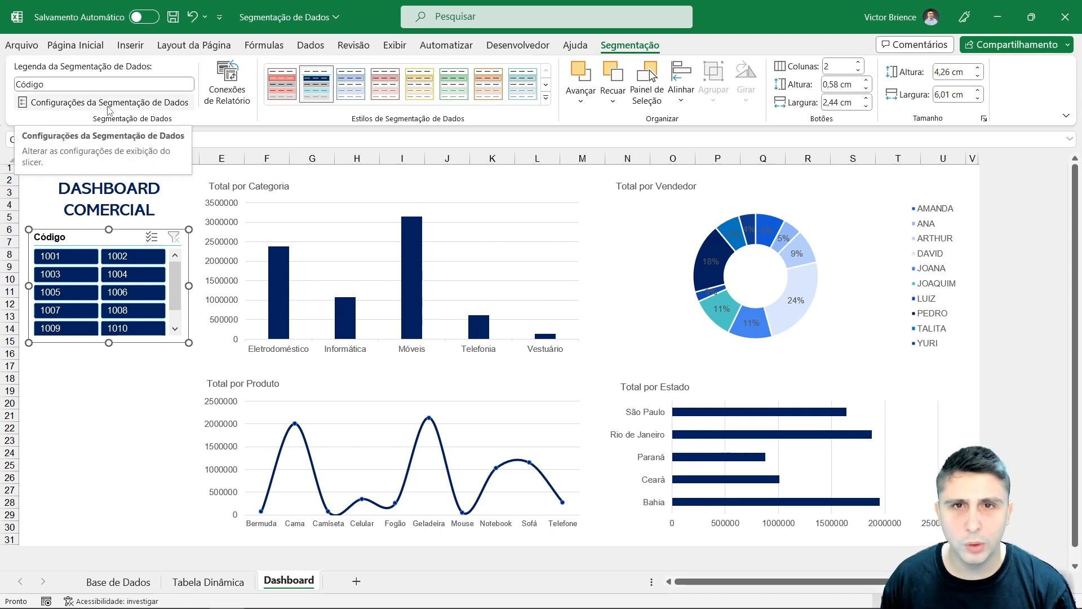
{"action": "left_click_drag", "start_coordinate": [118, 388], "coordinate": [117, 381]}
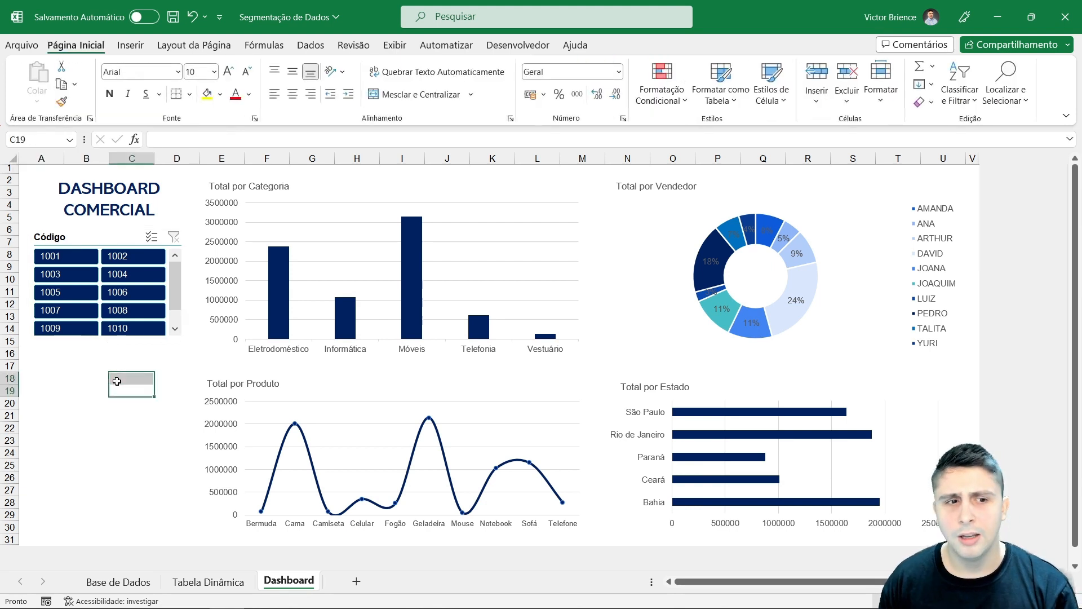
{"action": "left_click", "coordinate": [92, 378]}
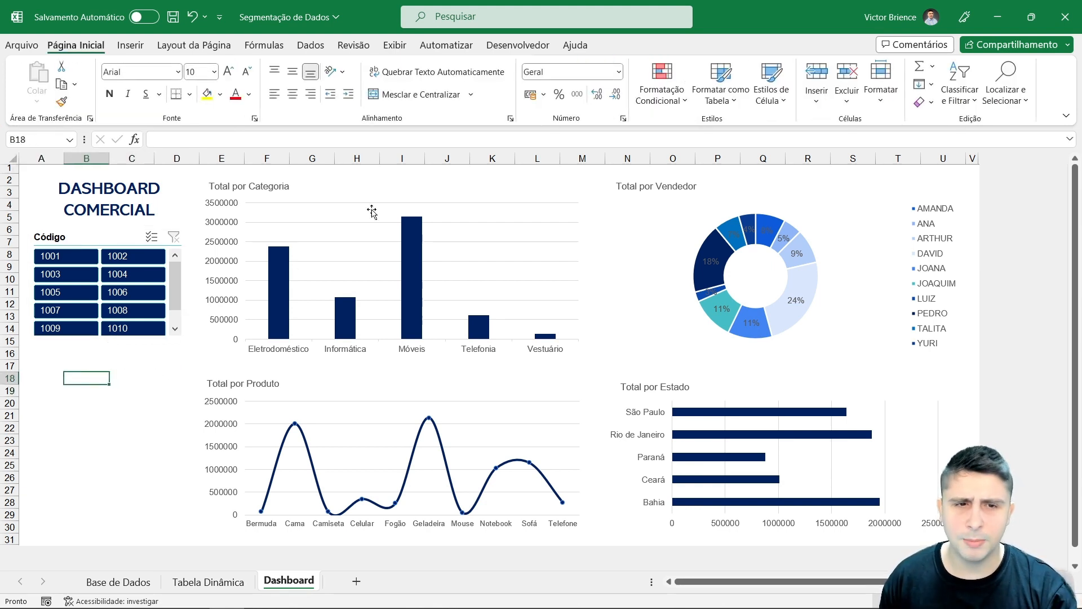
Step: Insert a Produto slicer from the Total por Categoria pivot chart
{"action": "left_click", "coordinate": [389, 179]}
{"action": "left_click", "coordinate": [656, 45]}
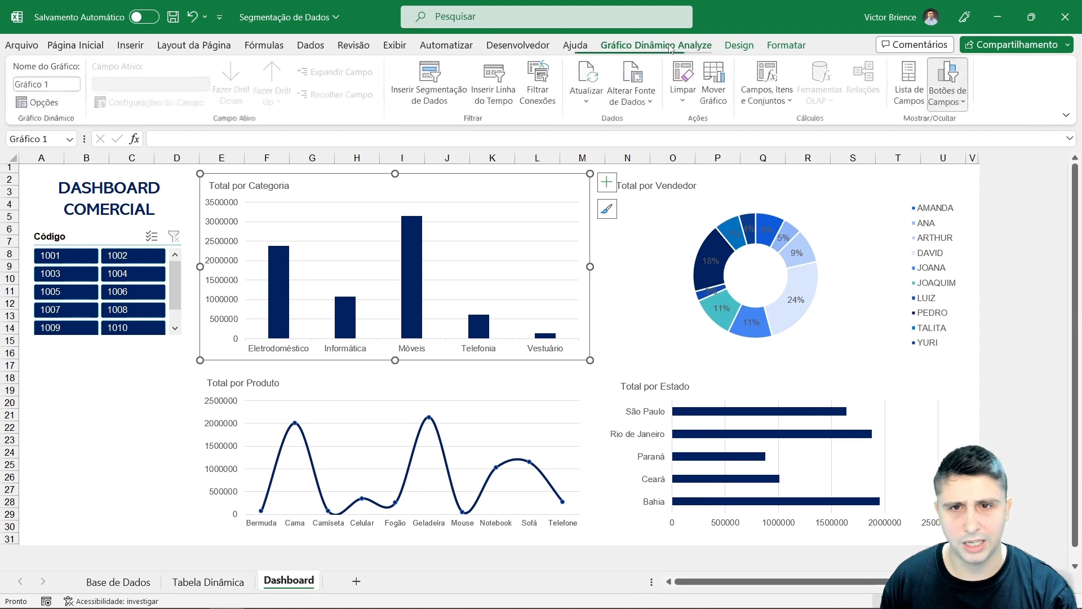
{"action": "left_click", "coordinate": [425, 80]}
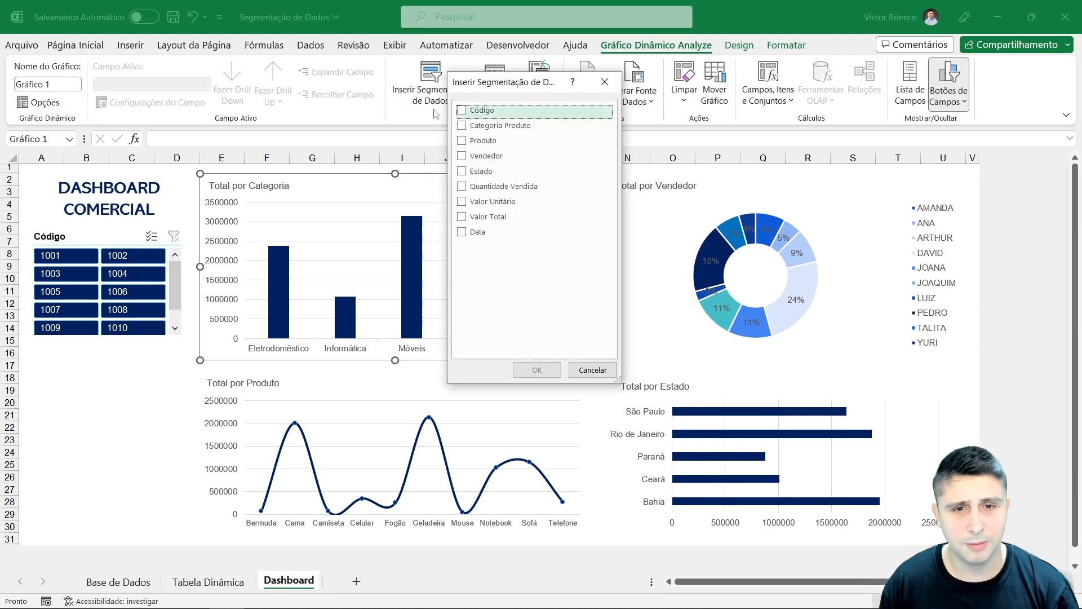
{"action": "left_click", "coordinate": [464, 140]}
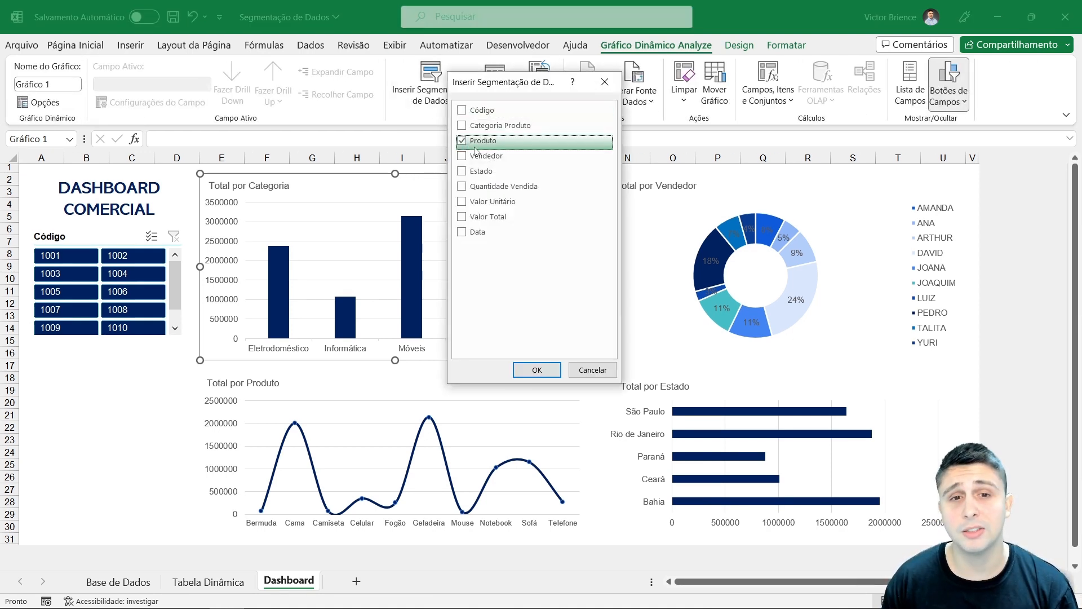
{"action": "left_click", "coordinate": [533, 367]}
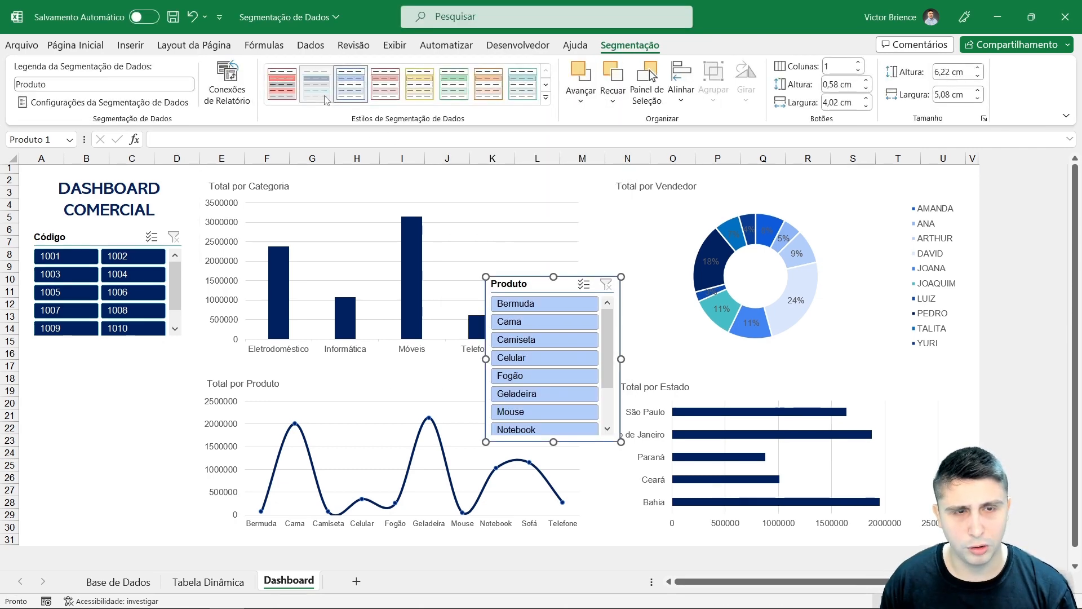
Step: Apply the dark blue style to the Produto slicer and arrange its buttons in 2 columns
{"action": "left_click", "coordinate": [316, 84]}
{"action": "left_click", "coordinate": [858, 63]}
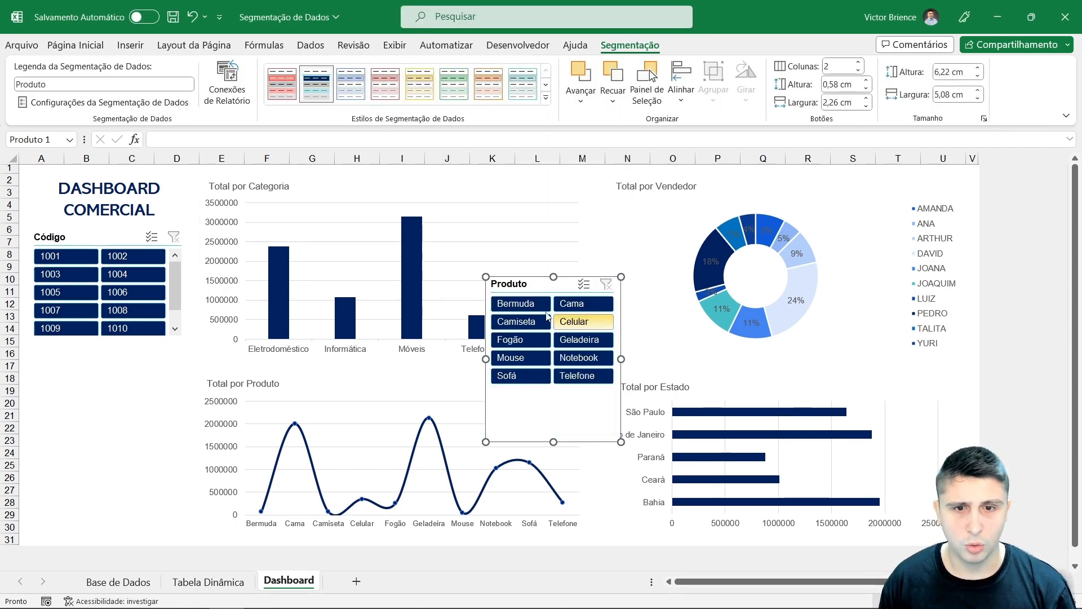
Step: Move the Produto slicer below the Código slicer and resize it to fit the same column width
{"action": "left_click_drag", "start_coordinate": [521, 285], "coordinate": [79, 352]}
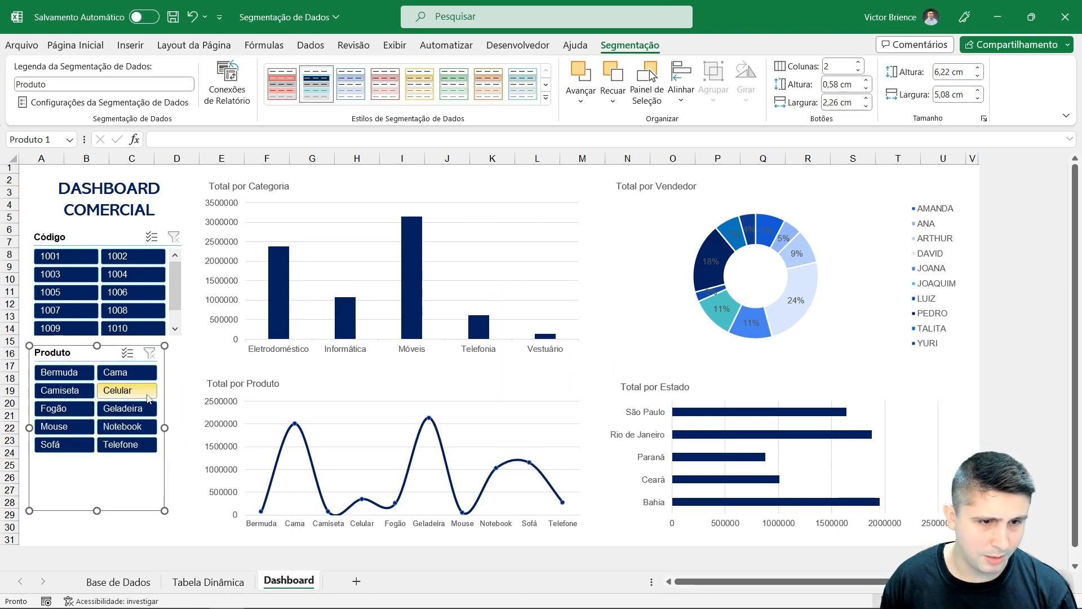
{"action": "left_click_drag", "start_coordinate": [165, 428], "coordinate": [185, 427]}
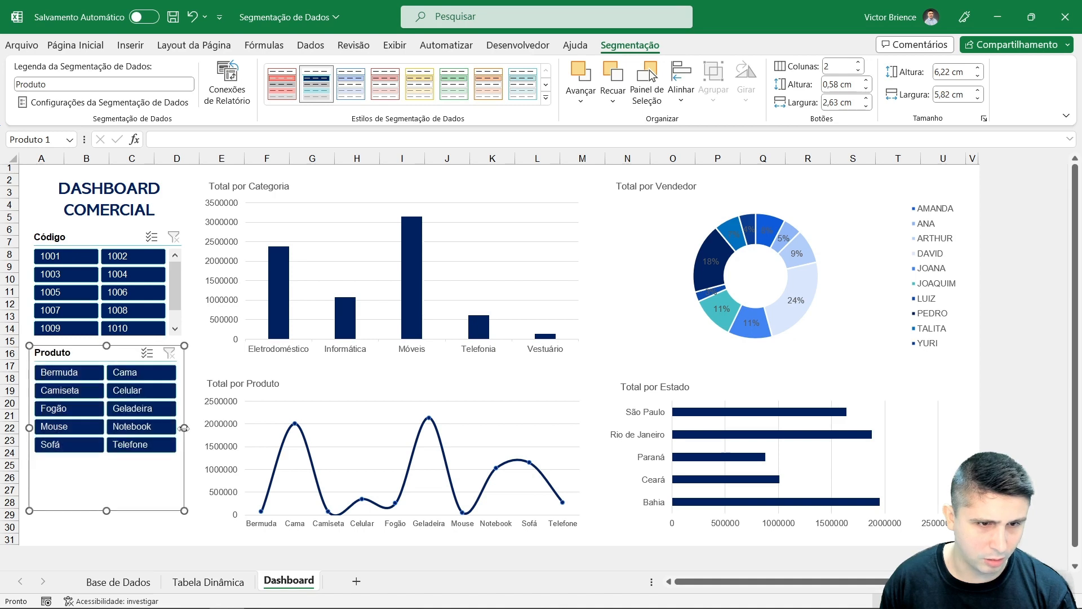
{"action": "left_click_drag", "start_coordinate": [107, 511], "coordinate": [113, 458]}
{"action": "left_click", "coordinate": [96, 510]}
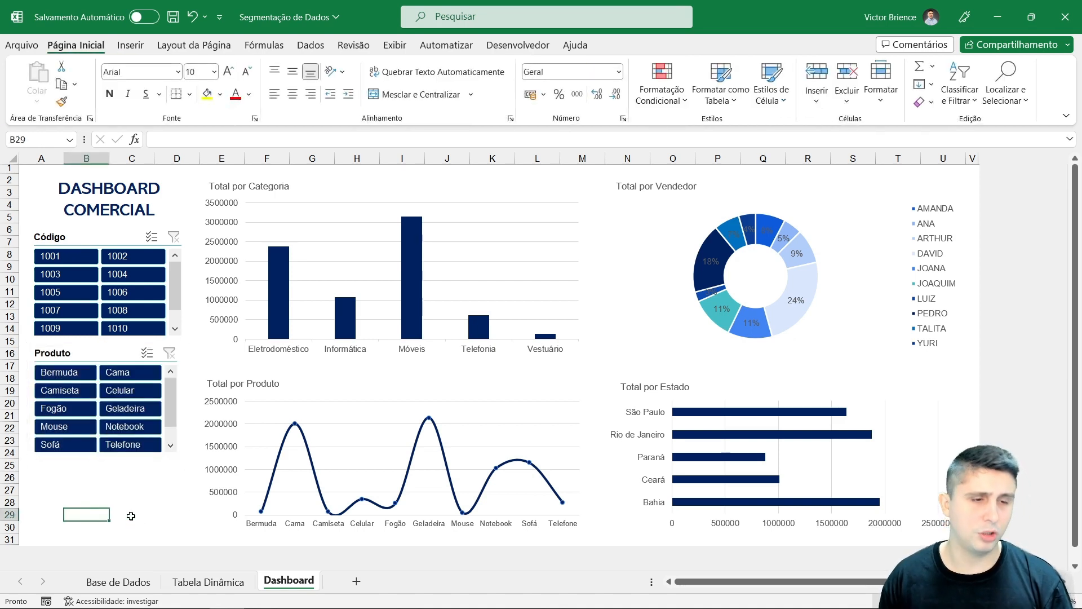
Step: Connect the Produto slicer to the Tabela dinâmica3, Tabela dinâmica4 and Tabela dinâmica5 pivot tables through its report connections
{"action": "right_click", "coordinate": [87, 366]}
{"action": "left_click", "coordinate": [147, 426]}
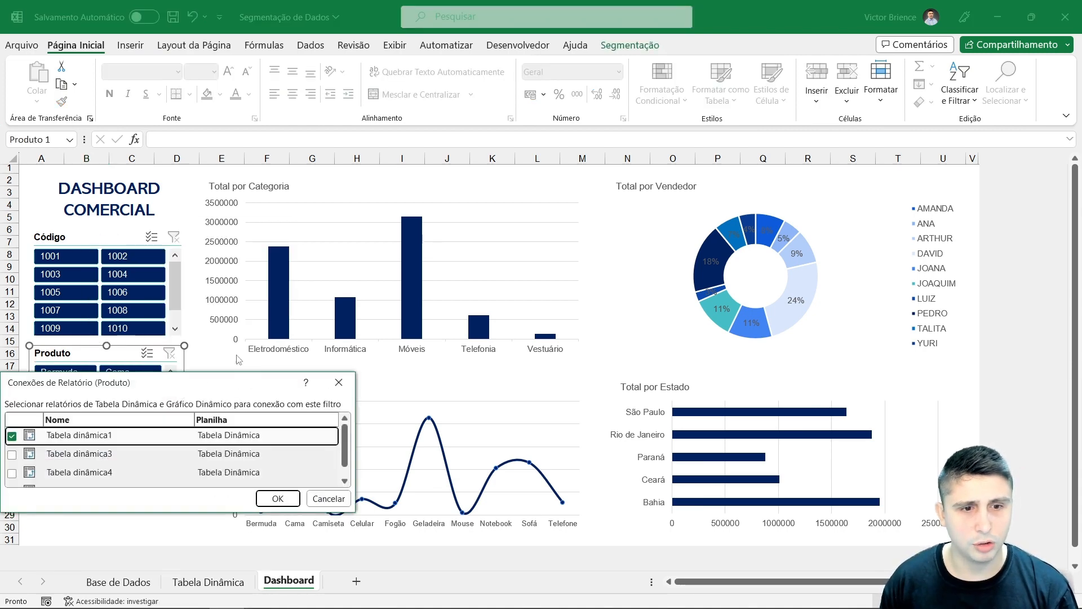
{"action": "left_click", "coordinate": [65, 454]}
{"action": "left_click", "coordinate": [12, 454]}
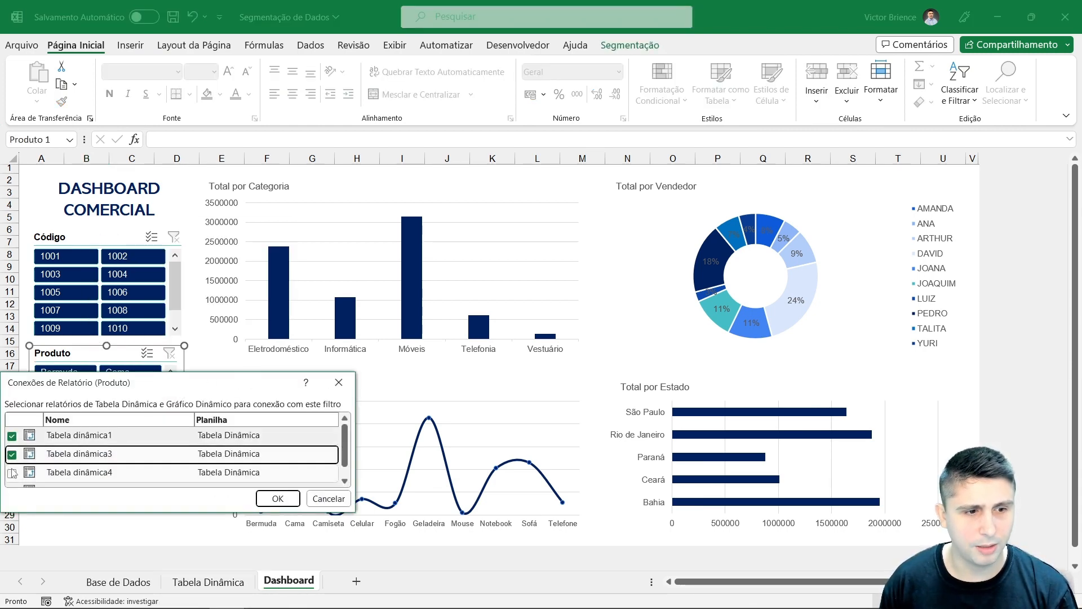
{"action": "left_click", "coordinate": [12, 473]}
{"action": "scroll", "coordinate": [17, 478], "scroll_direction": "down", "scroll_amount": 1}
{"action": "left_click", "coordinate": [11, 478]}
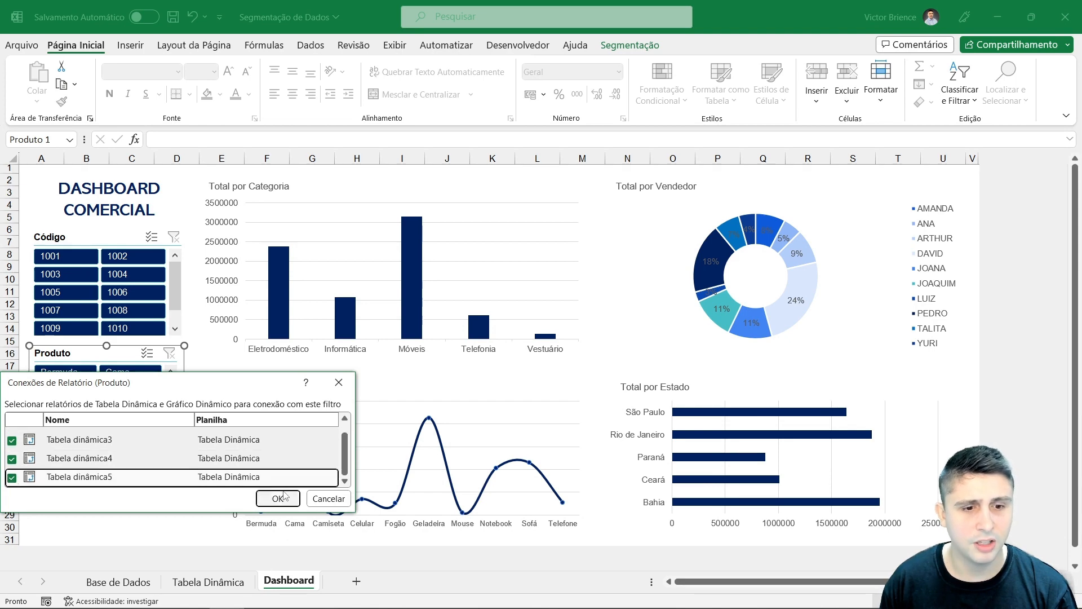
{"action": "left_click", "coordinate": [266, 498]}
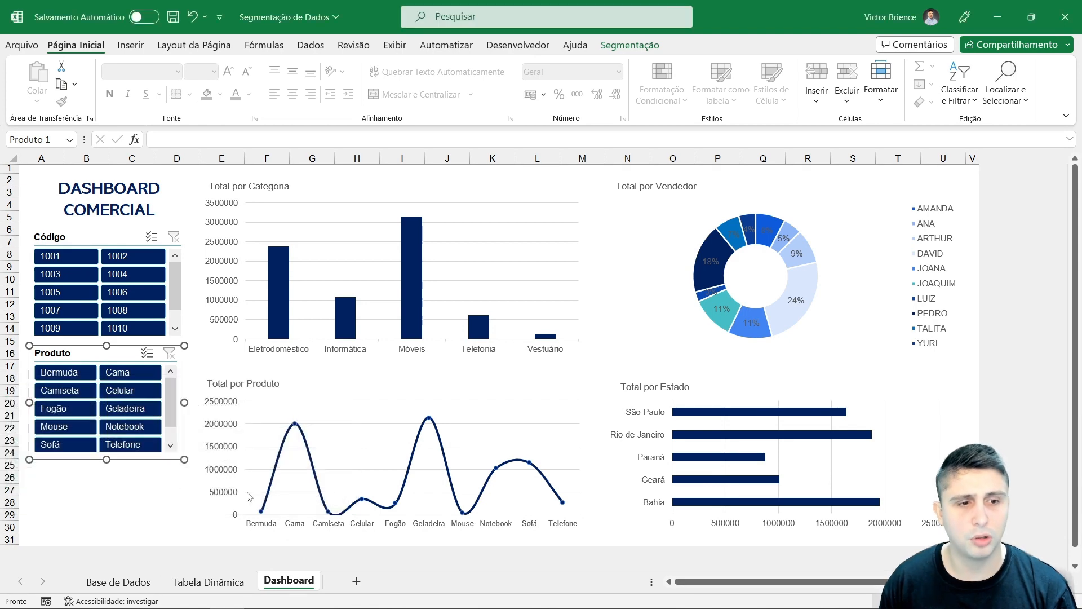
{"action": "left_click", "coordinate": [128, 477]}
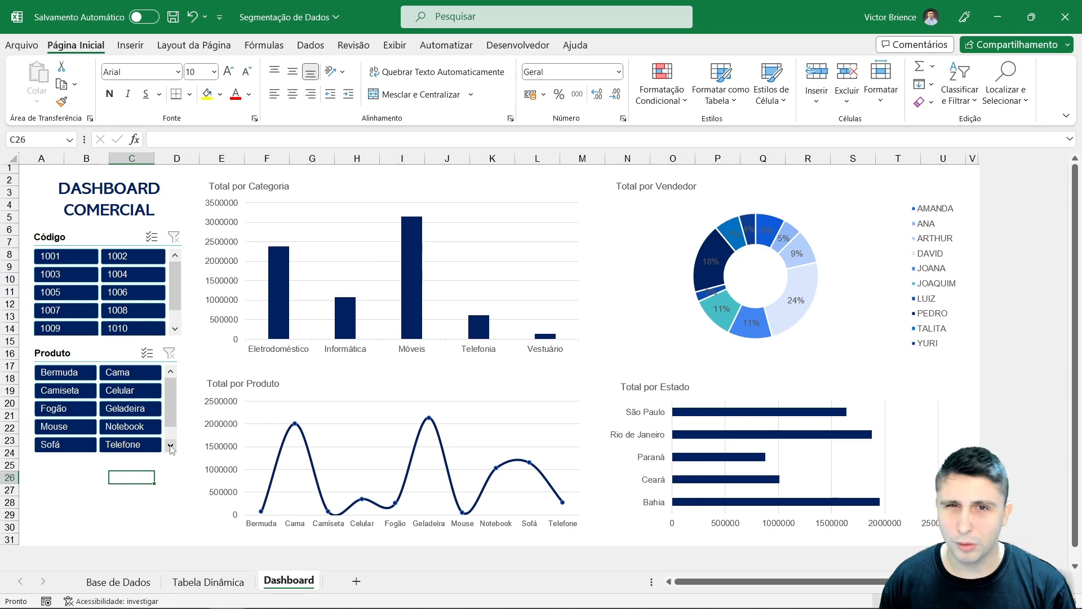
Step: Insert an Estado slicer from the Total por Categoria pivot chart
{"action": "left_click", "coordinate": [390, 192]}
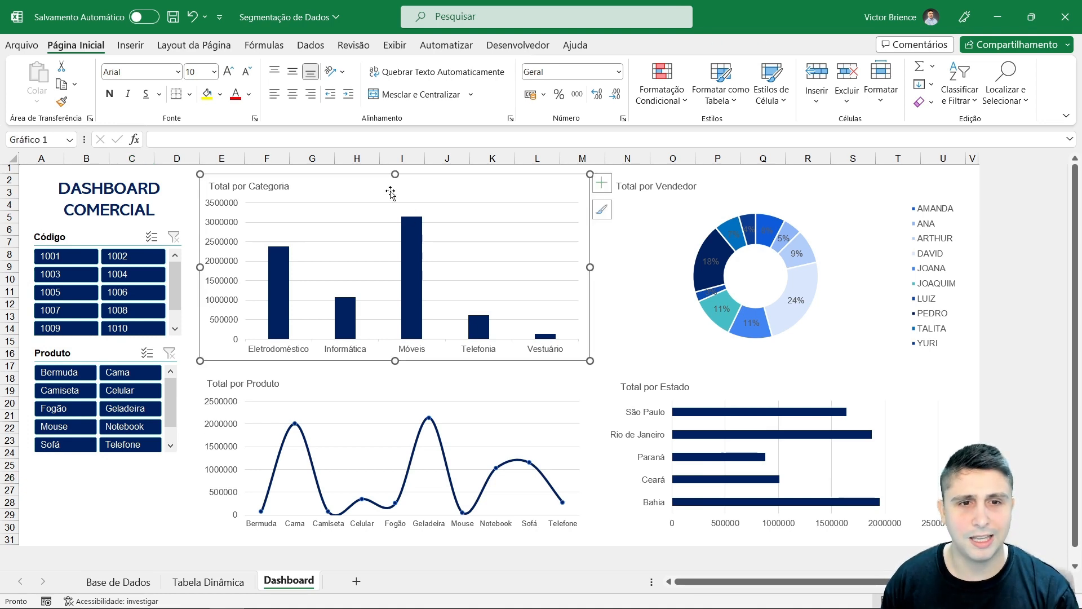
{"action": "left_click", "coordinate": [656, 45]}
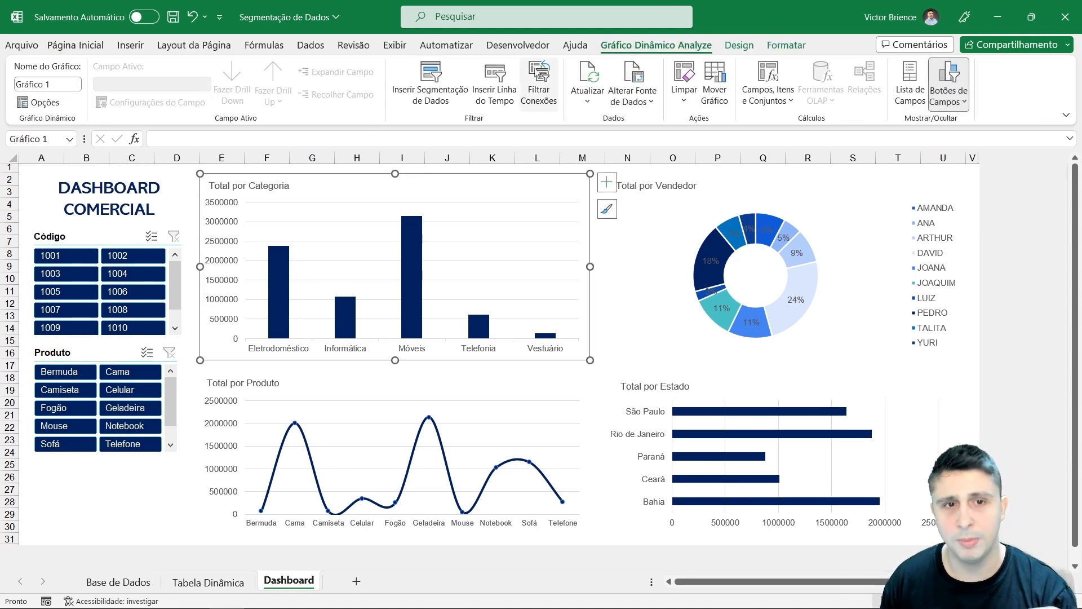
{"action": "left_click", "coordinate": [443, 85]}
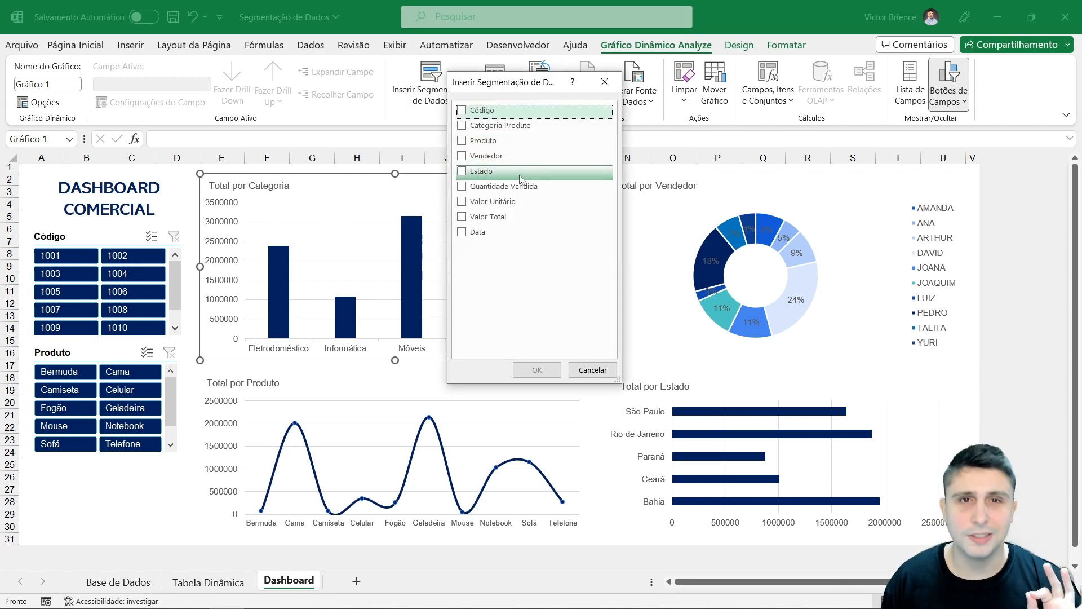
{"action": "left_click", "coordinate": [461, 172]}
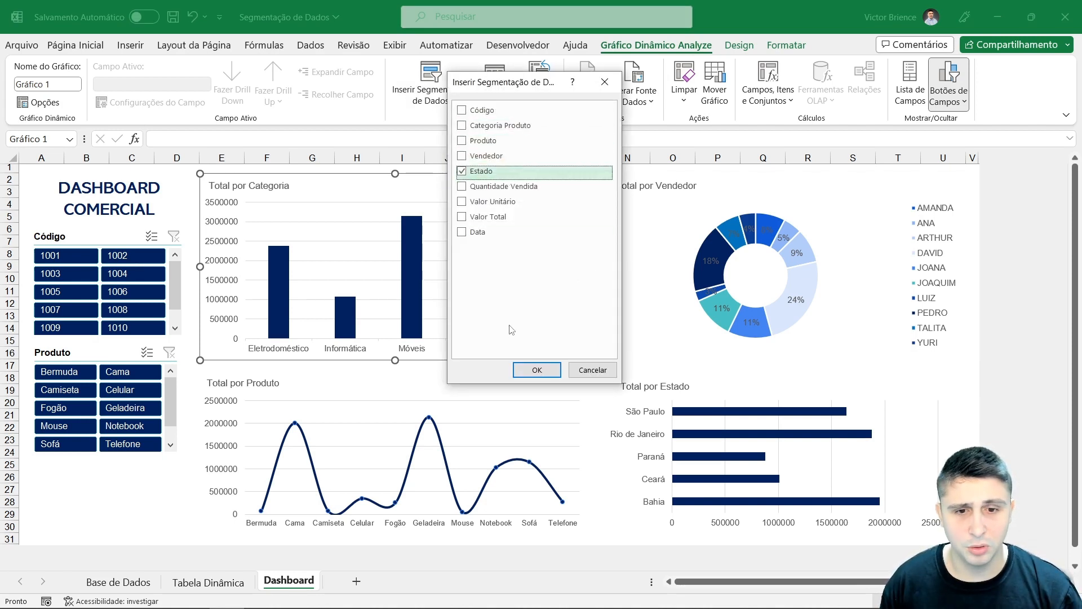
{"action": "left_click", "coordinate": [537, 370]}
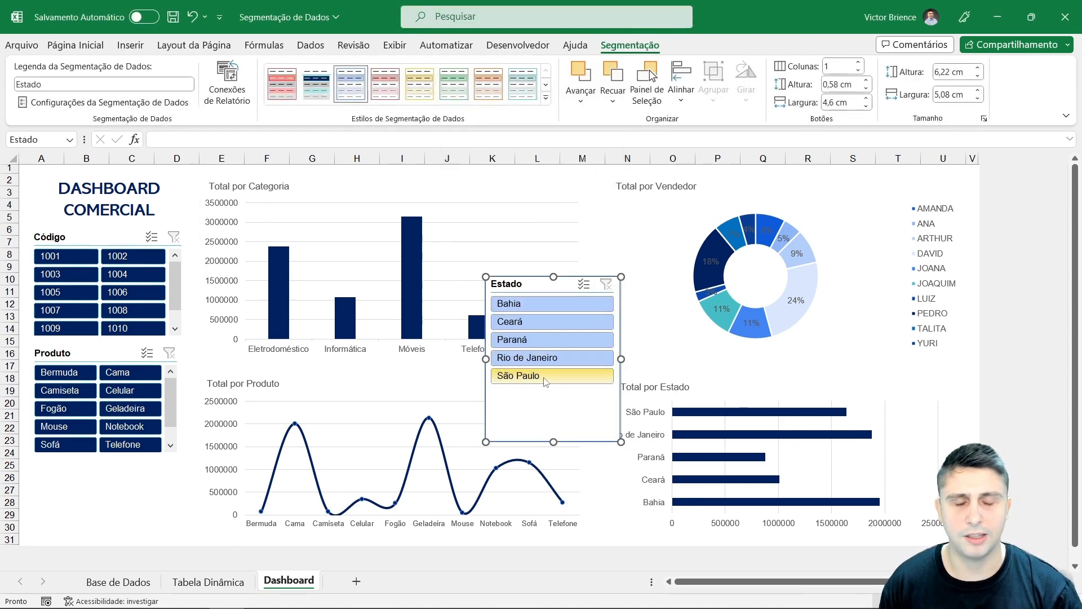
Step: Apply the dark blue style to the Estado slicer and arrange its buttons in 2 columns
{"action": "left_click", "coordinate": [326, 97]}
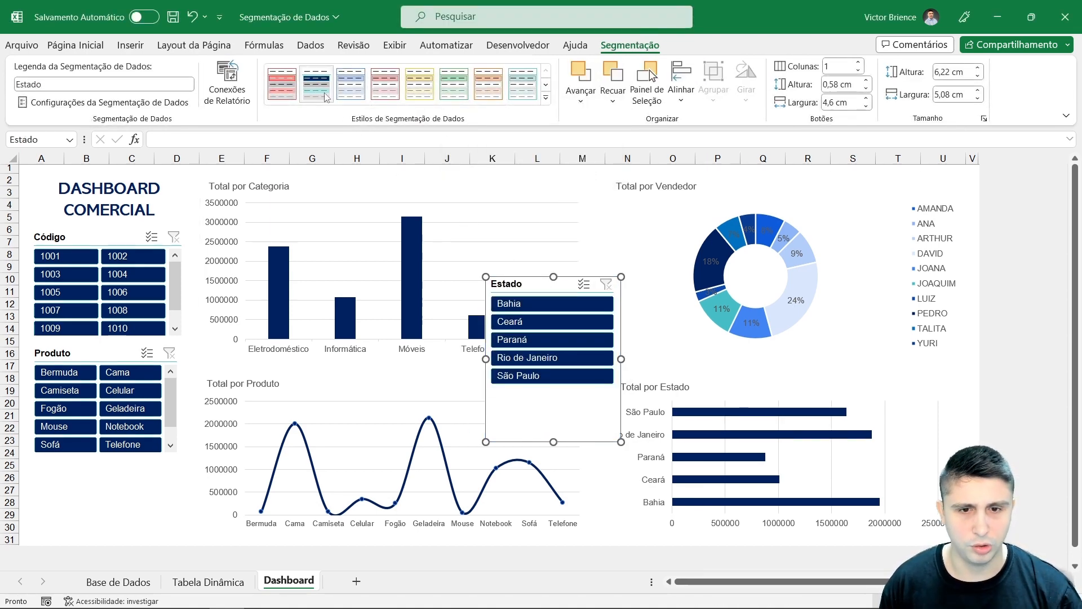
{"action": "left_click", "coordinate": [288, 90]}
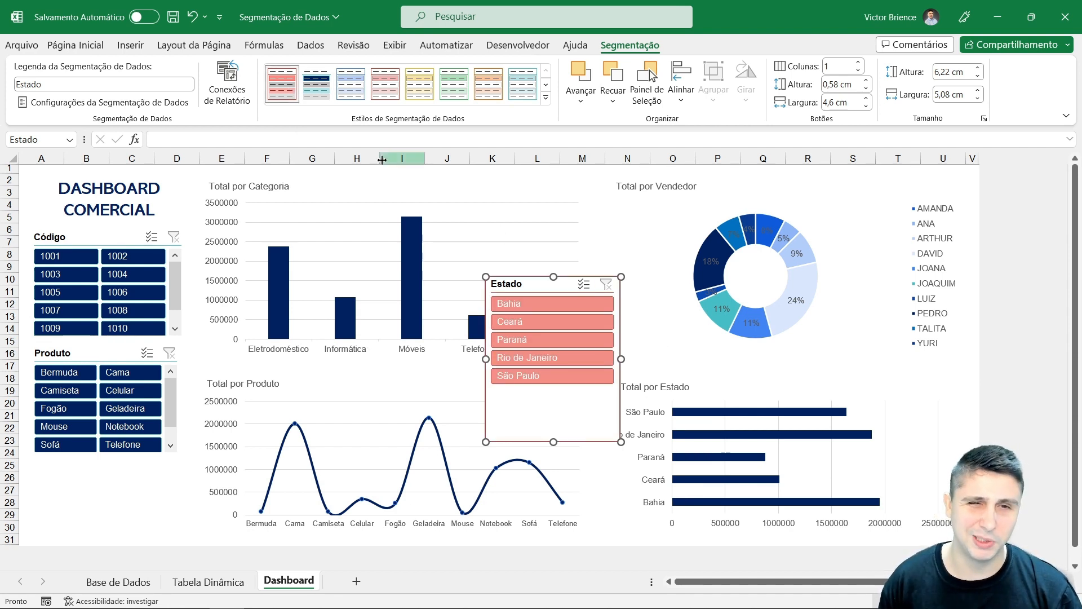
{"action": "left_click", "coordinate": [313, 93]}
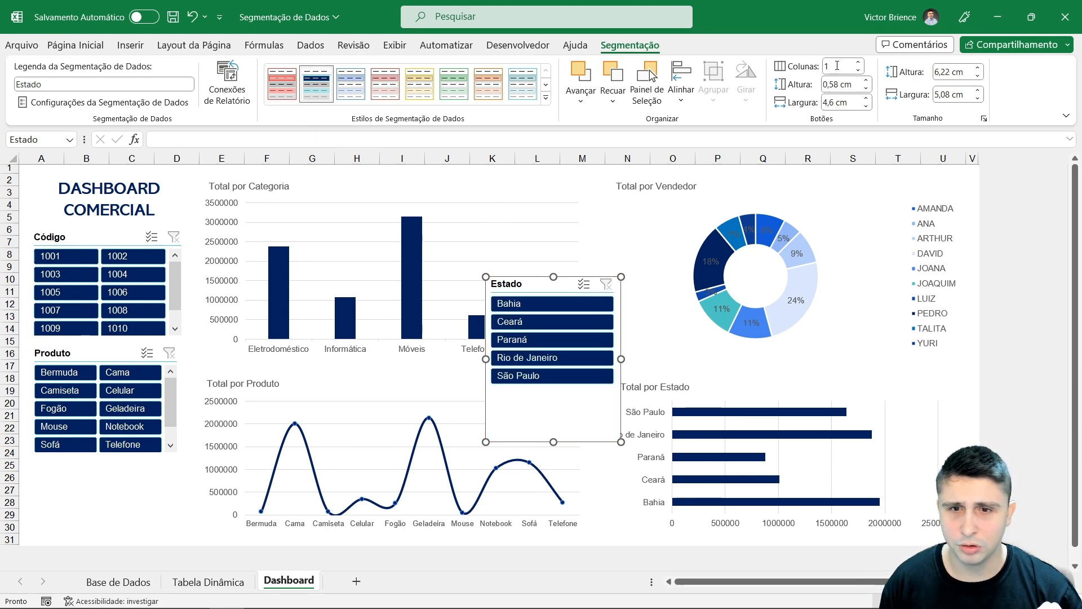
{"action": "left_click", "coordinate": [859, 64]}
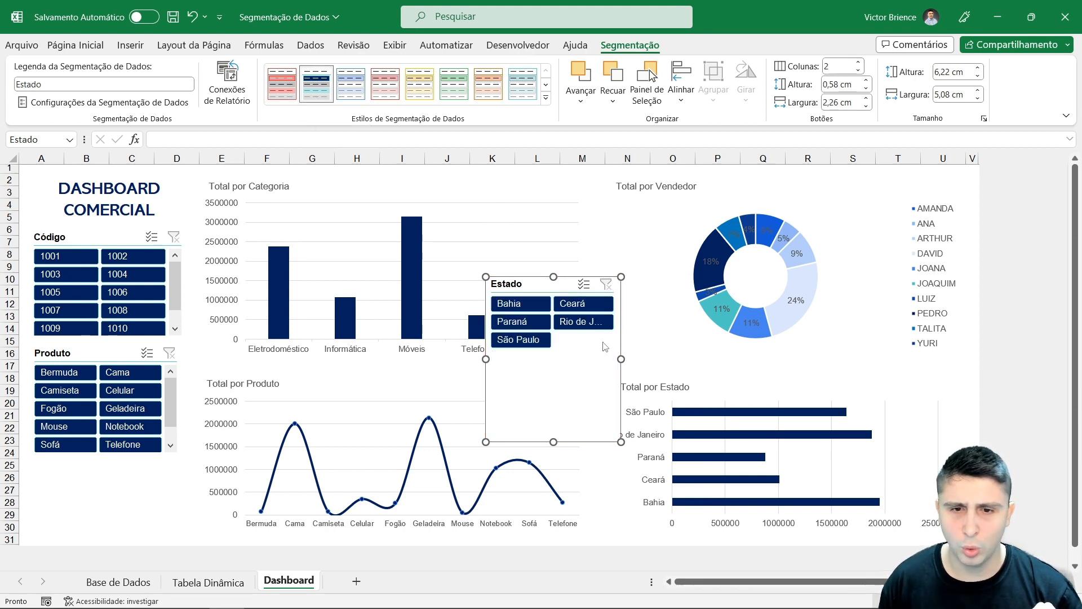
Step: Place the Estado slicer below the Produto slicer and nudge the Produto slicer back into line with the Código slicer
{"action": "left_click_drag", "start_coordinate": [584, 366], "coordinate": [131, 457]}
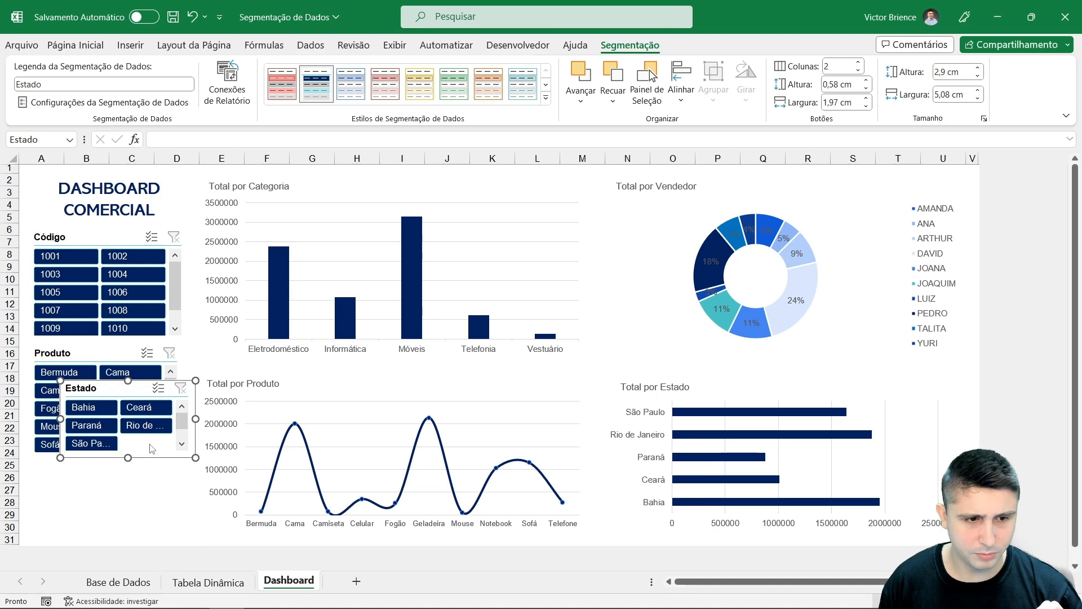
{"action": "left_click_drag", "start_coordinate": [124, 393], "coordinate": [84, 468]}
{"action": "left_click_drag", "start_coordinate": [83, 357], "coordinate": [92, 354]}
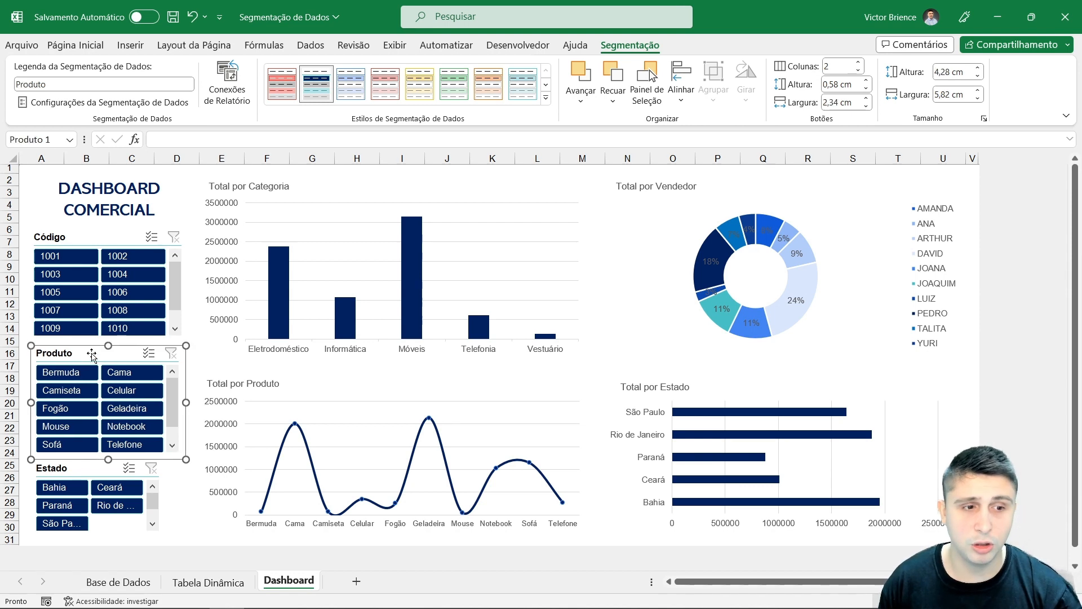
{"action": "key", "text": "Left"}
{"action": "key", "text": "Left"}
{"action": "key", "text": "Left"}
{"action": "key", "text": "Left"}
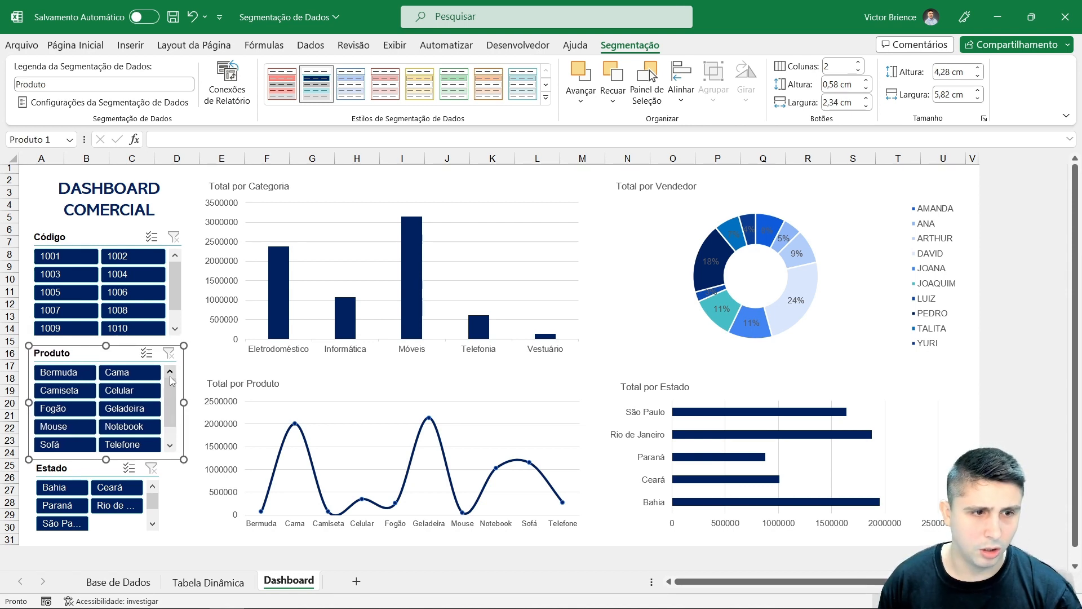
{"action": "key", "text": "Up"}
{"action": "key", "text": "Up"}
{"action": "key", "text": "Up"}
{"action": "key", "text": "Up"}
{"action": "key", "text": "Up"}
Step: Nudge the Estado slicer up and left, then widen it to match the other slicers
{"action": "left_click", "coordinate": [80, 476]}
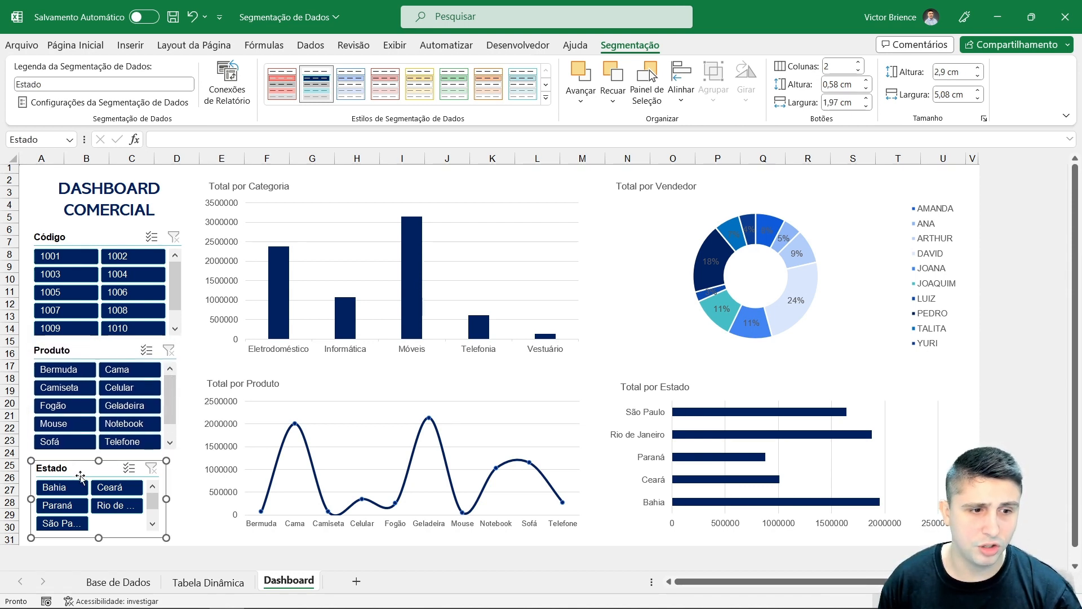
{"action": "key", "text": "Up"}
{"action": "key", "text": "Up"}
{"action": "key", "text": "Up"}
{"action": "key", "text": "Up"}
{"action": "key", "text": "Up"}
{"action": "key", "text": "Up"}
{"action": "key", "text": "Up"}
{"action": "key", "text": "Up"}
{"action": "key", "text": "Up"}
{"action": "key", "text": "Left"}
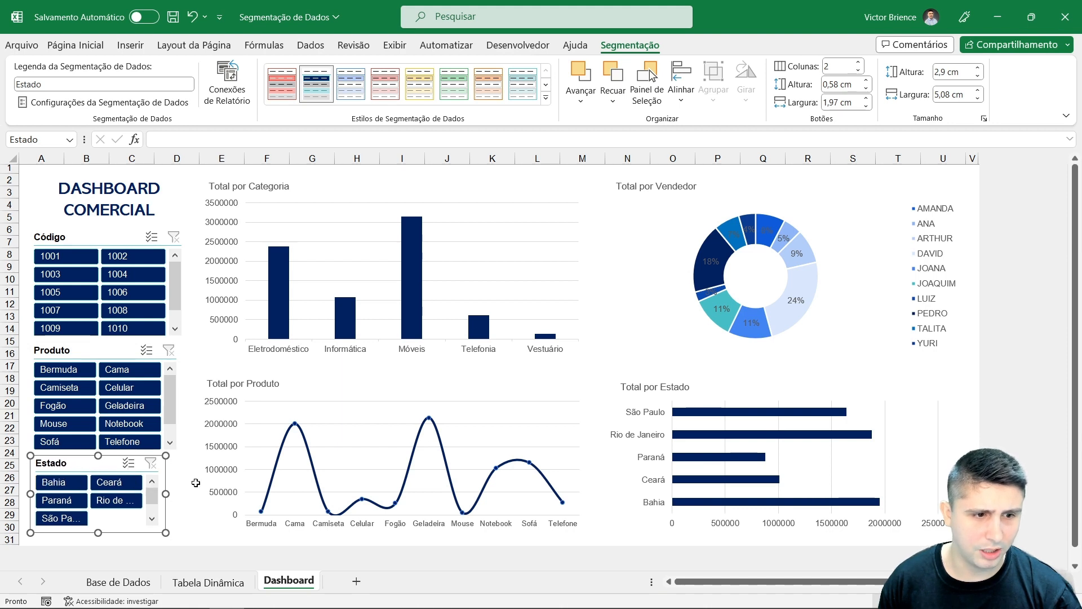
{"action": "left_click", "coordinate": [35, 172]}
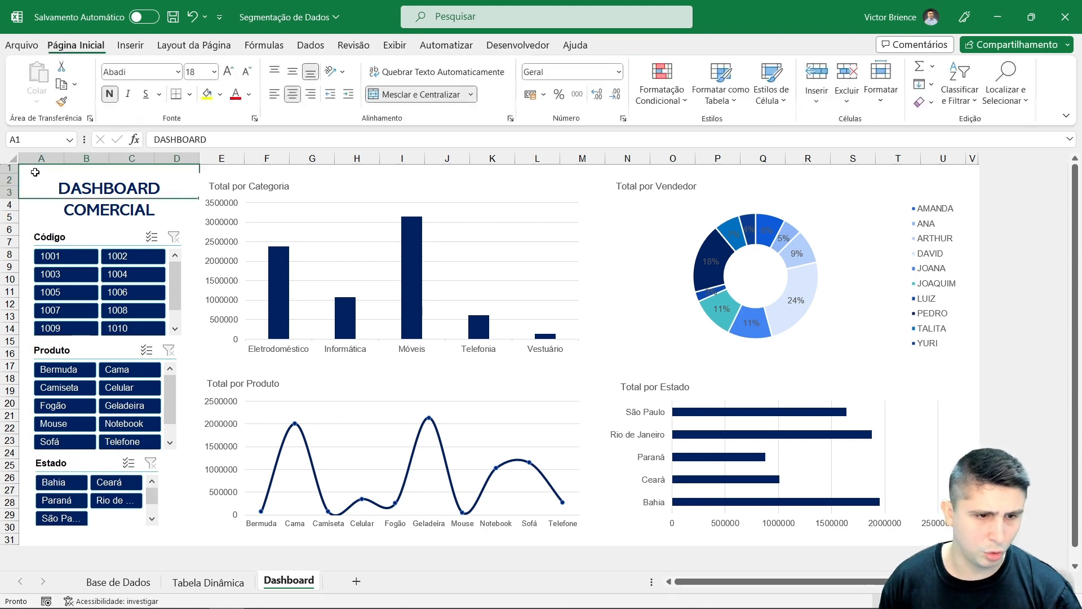
{"action": "left_click", "coordinate": [85, 462]}
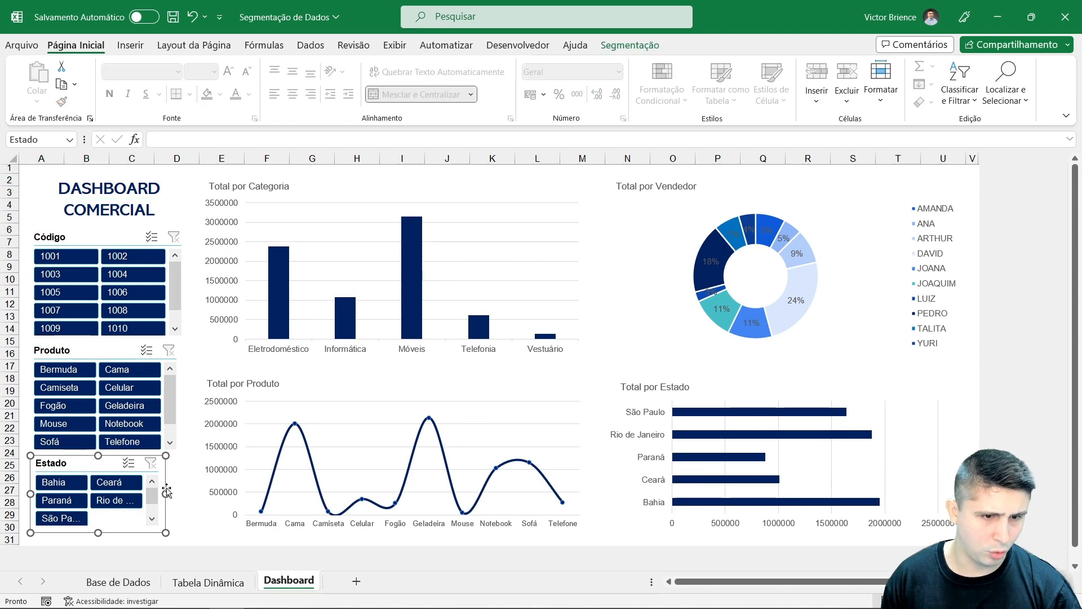
{"action": "left_click_drag", "start_coordinate": [179, 493], "coordinate": [178, 492]}
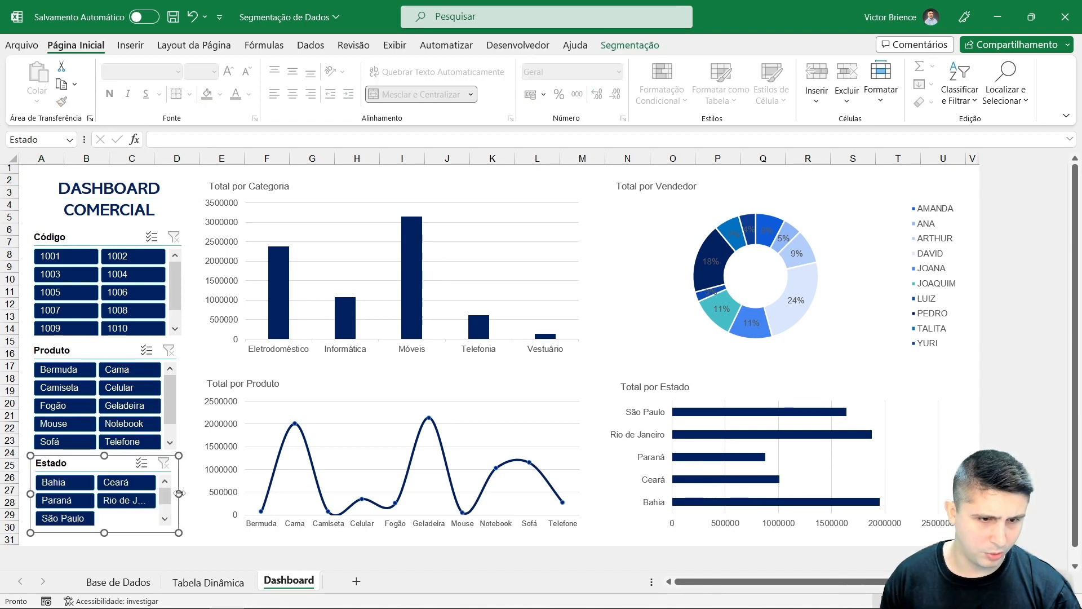
{"action": "left_click", "coordinate": [28, 172]}
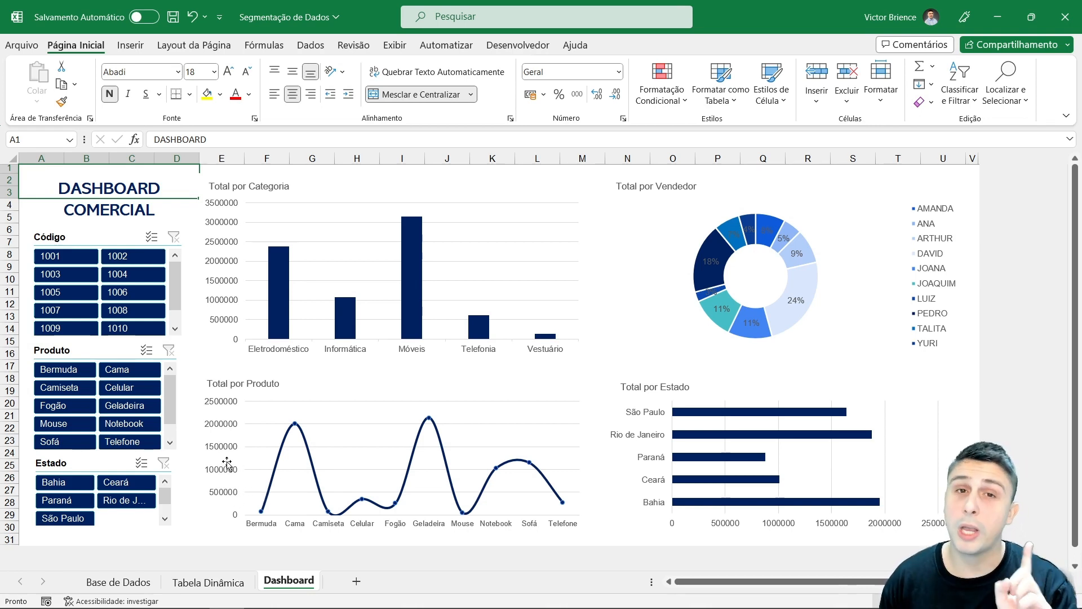
Step: Connect the Estado slicer to the Tabela dinâmica3, Tabela dinâmica4 and Tabela dinâmica5 pivot tables through its report connections
{"action": "right_click", "coordinate": [86, 463]}
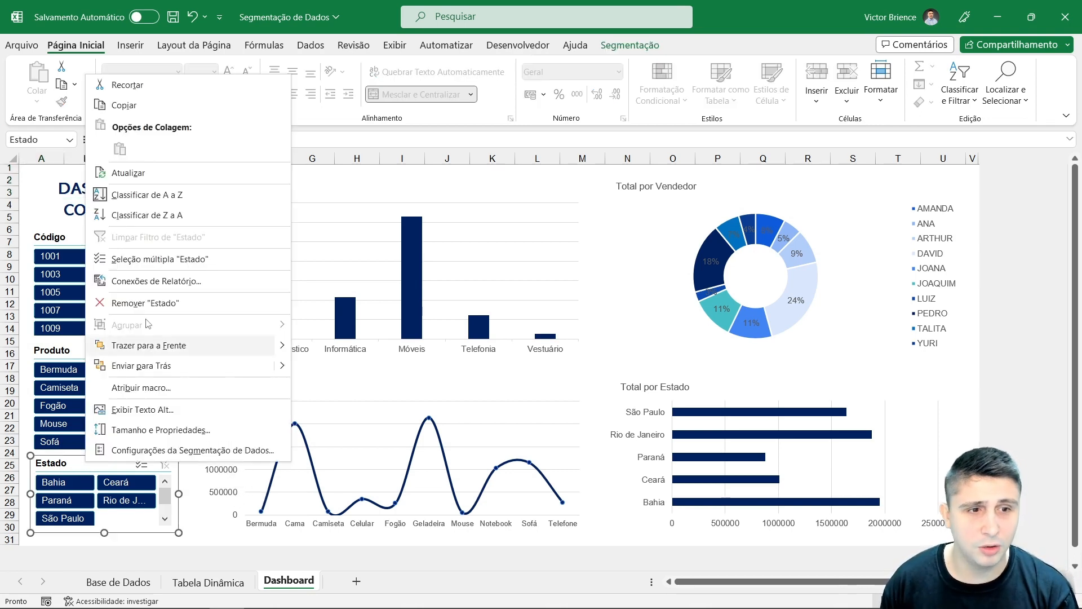
{"action": "left_click", "coordinate": [141, 280]}
{"action": "left_click", "coordinate": [12, 310]}
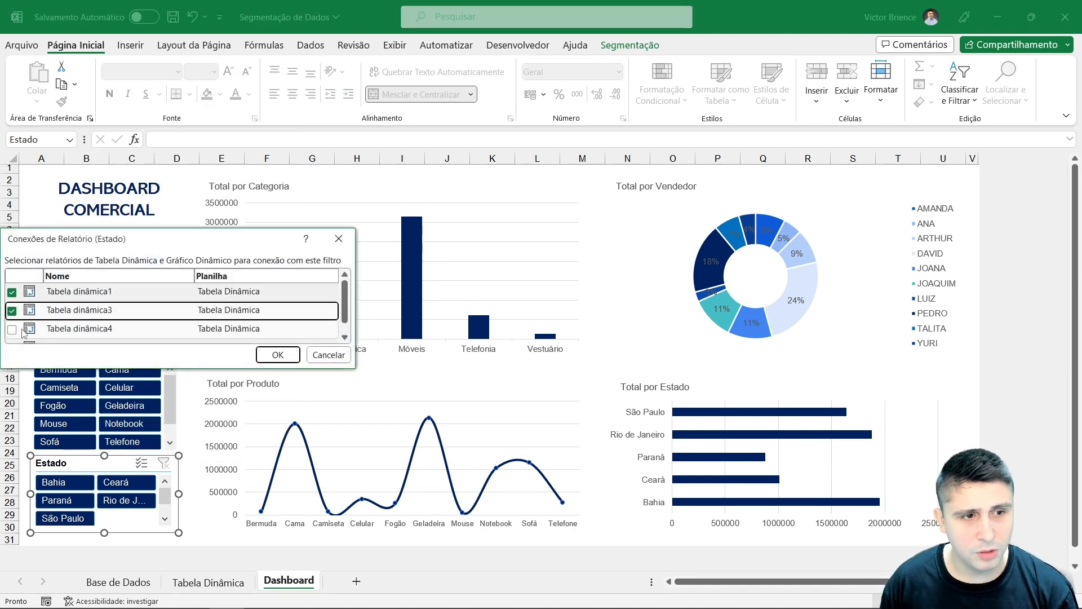
{"action": "left_click", "coordinate": [12, 330]}
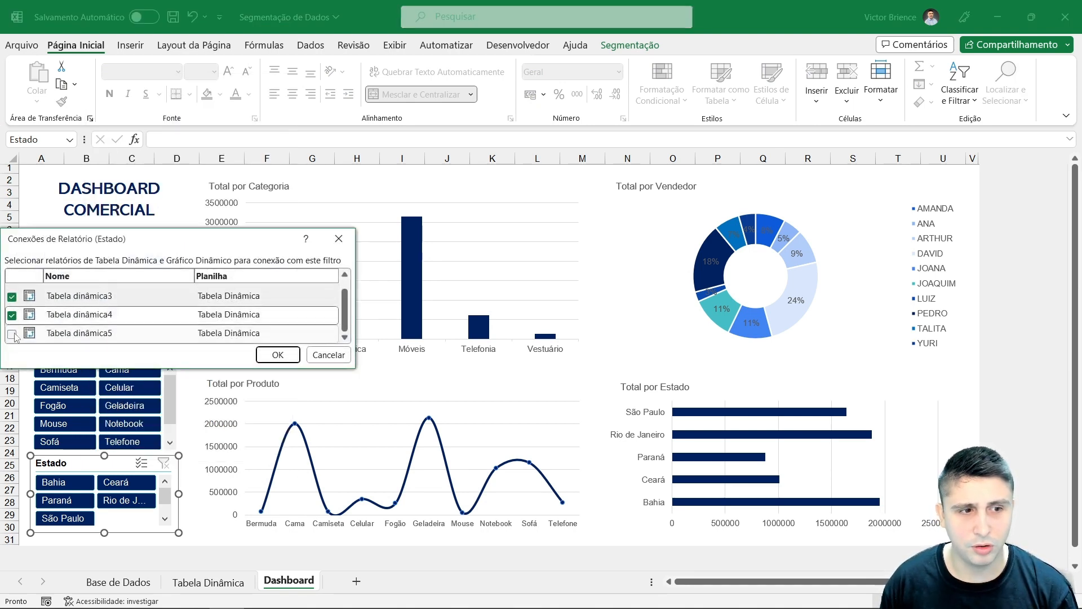
{"action": "left_click", "coordinate": [12, 333]}
{"action": "scroll", "coordinate": [94, 316], "scroll_direction": "up", "scroll_amount": 1}
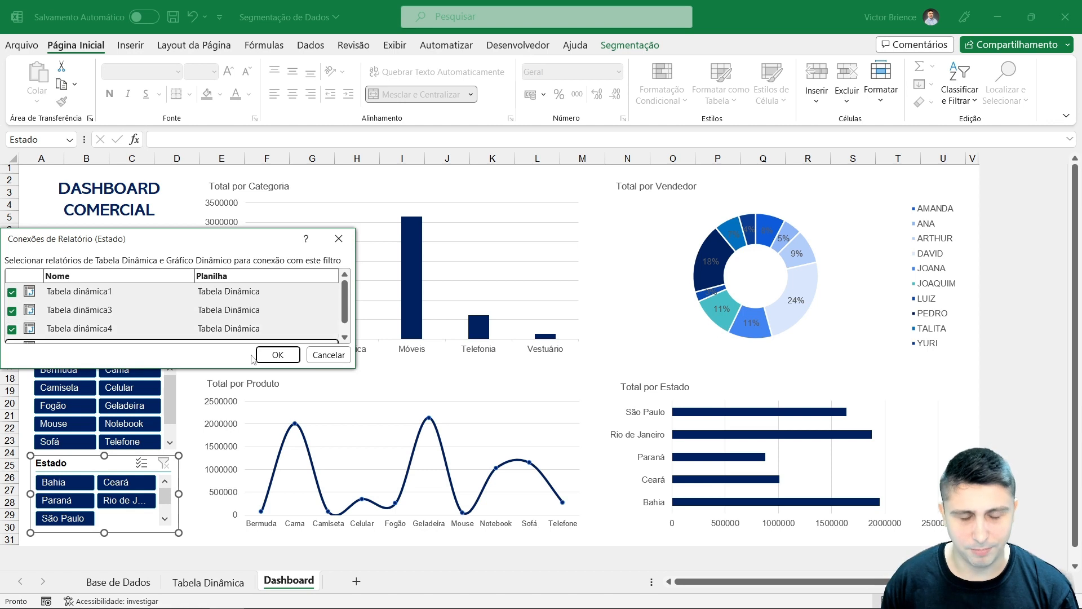
{"action": "left_click", "coordinate": [278, 355]}
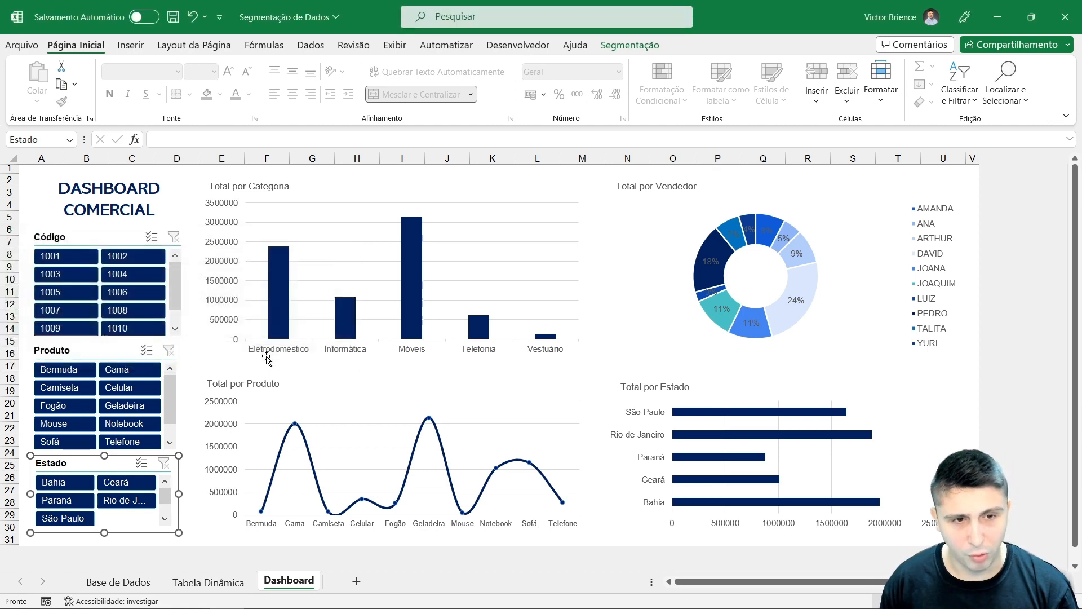
{"action": "left_click", "coordinate": [37, 174]}
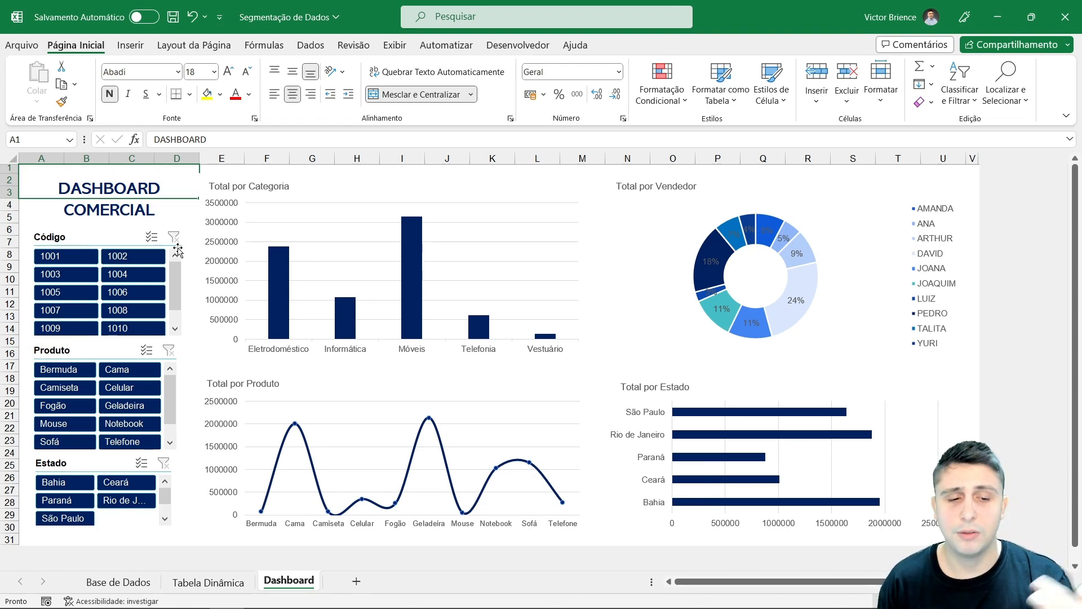
Step: Switch to the Tabela Dinâmica sheet and return to the Dashboard sheet
{"action": "left_click", "coordinate": [208, 581]}
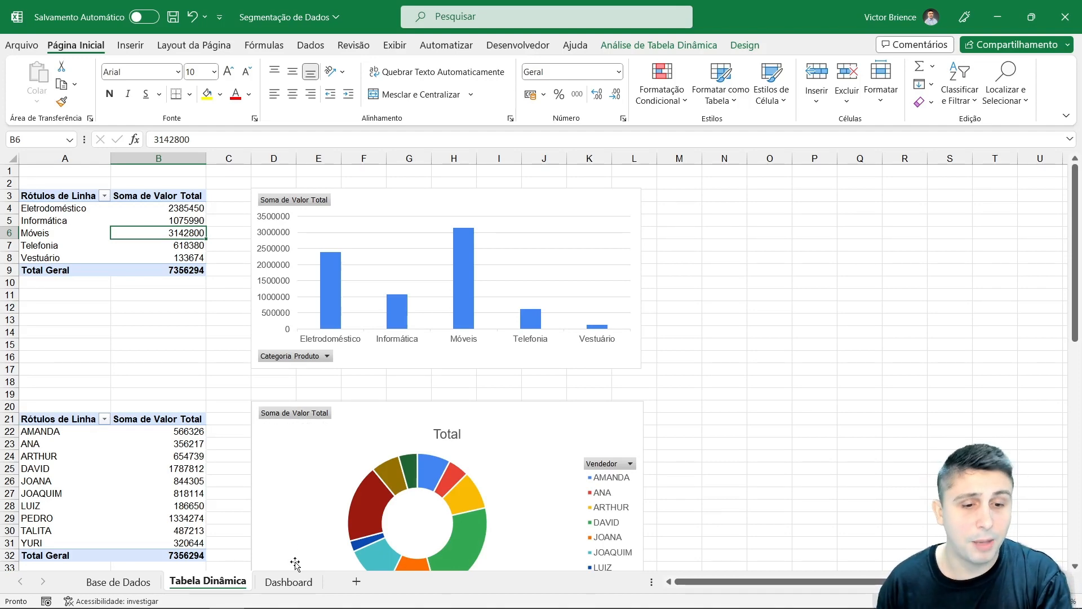
{"action": "left_click", "coordinate": [289, 581]}
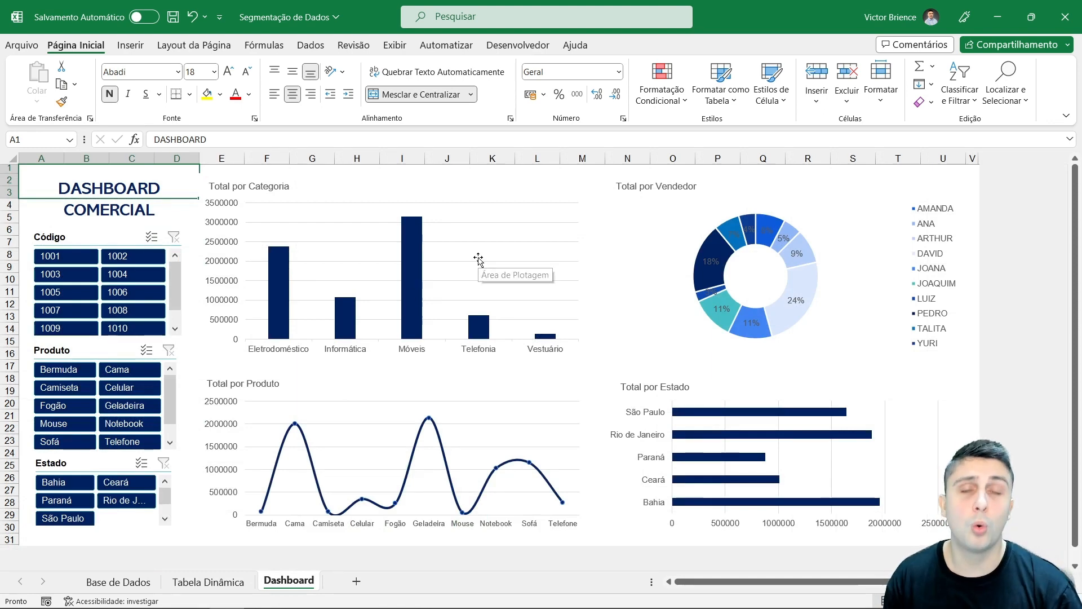